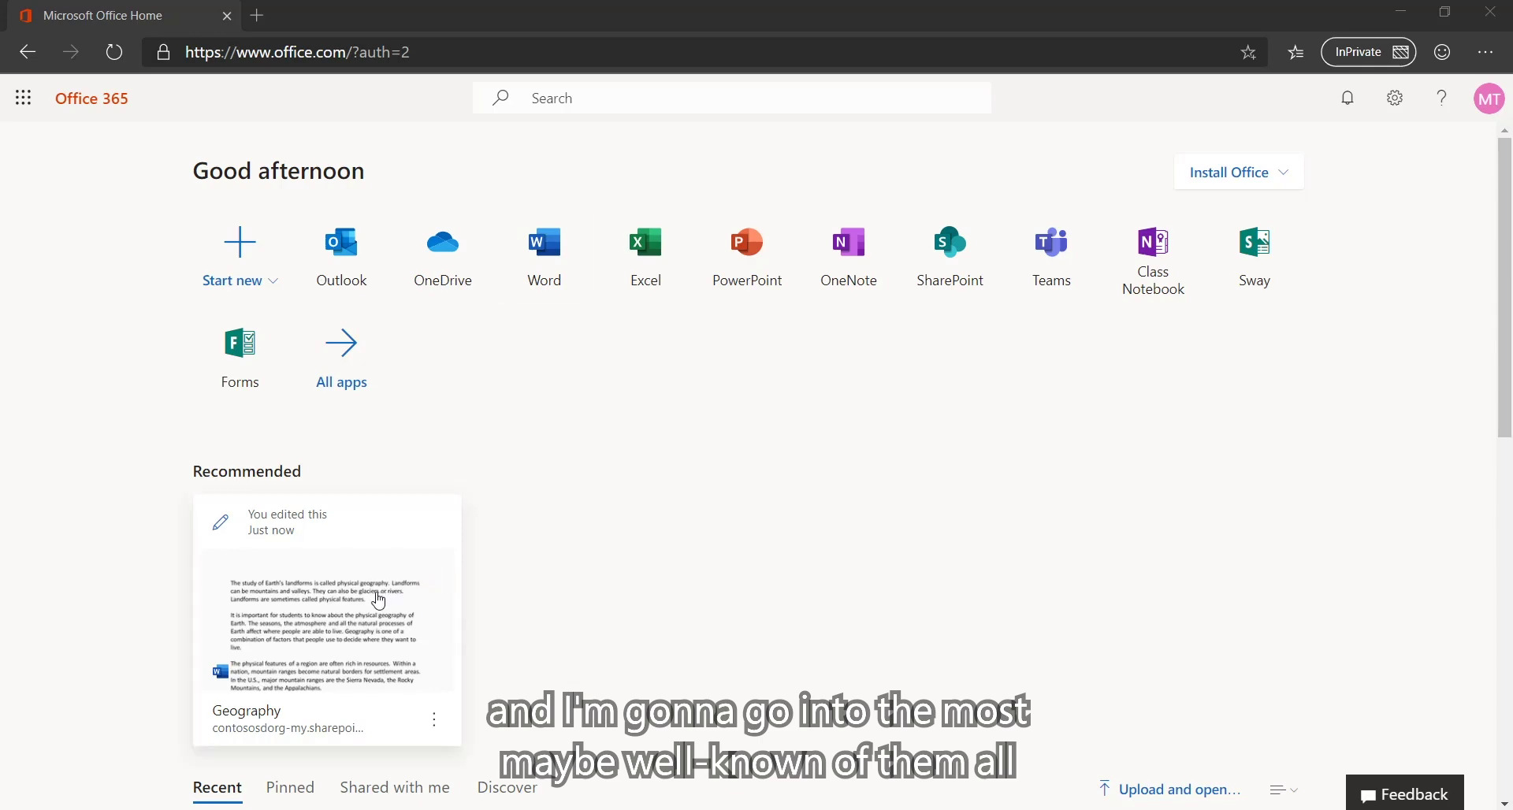
Open the Geography document and display it in Immersive Reader at full screen
left_click(374, 604)
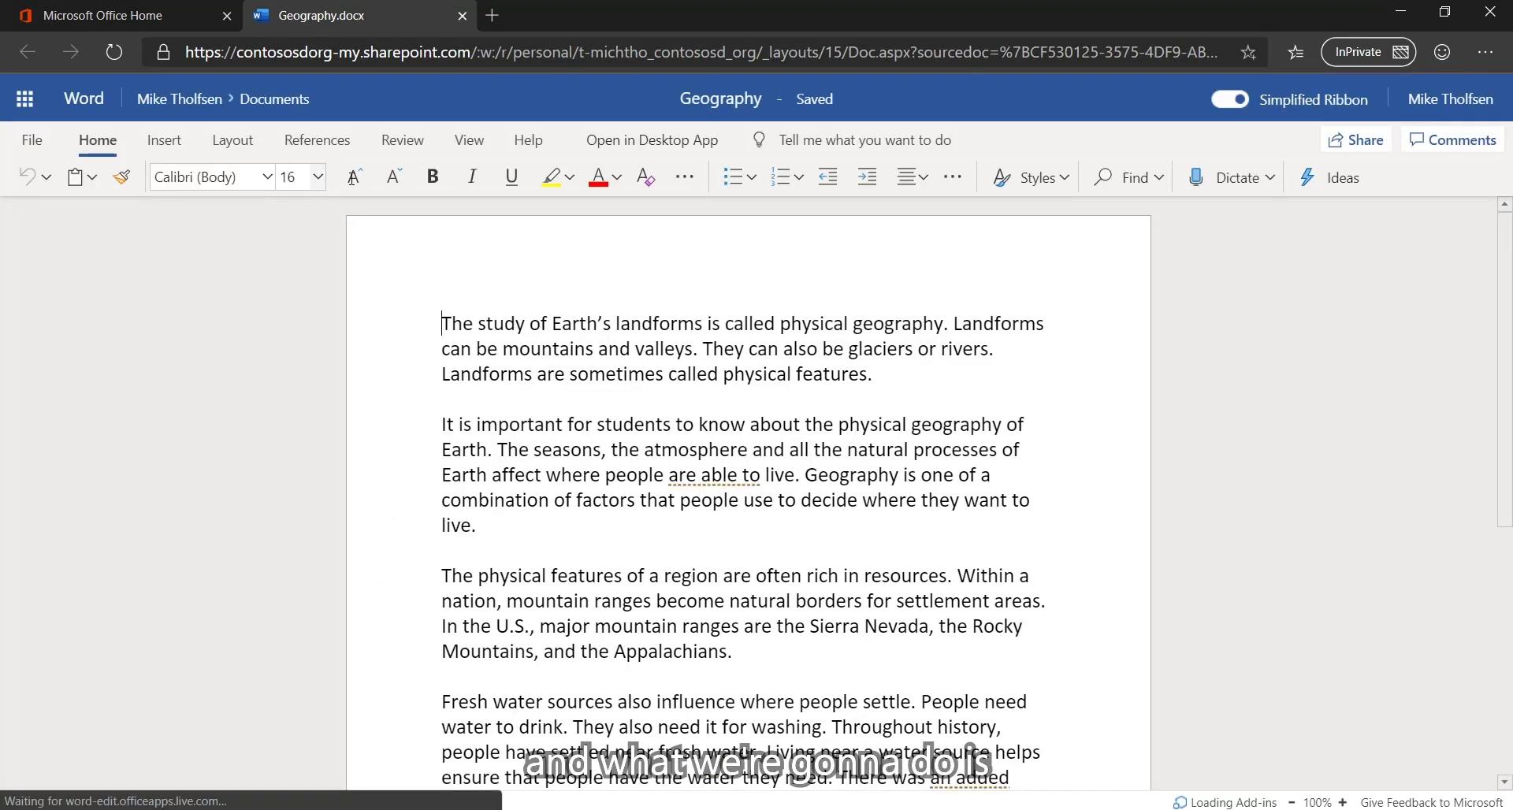
left_click(470, 142)
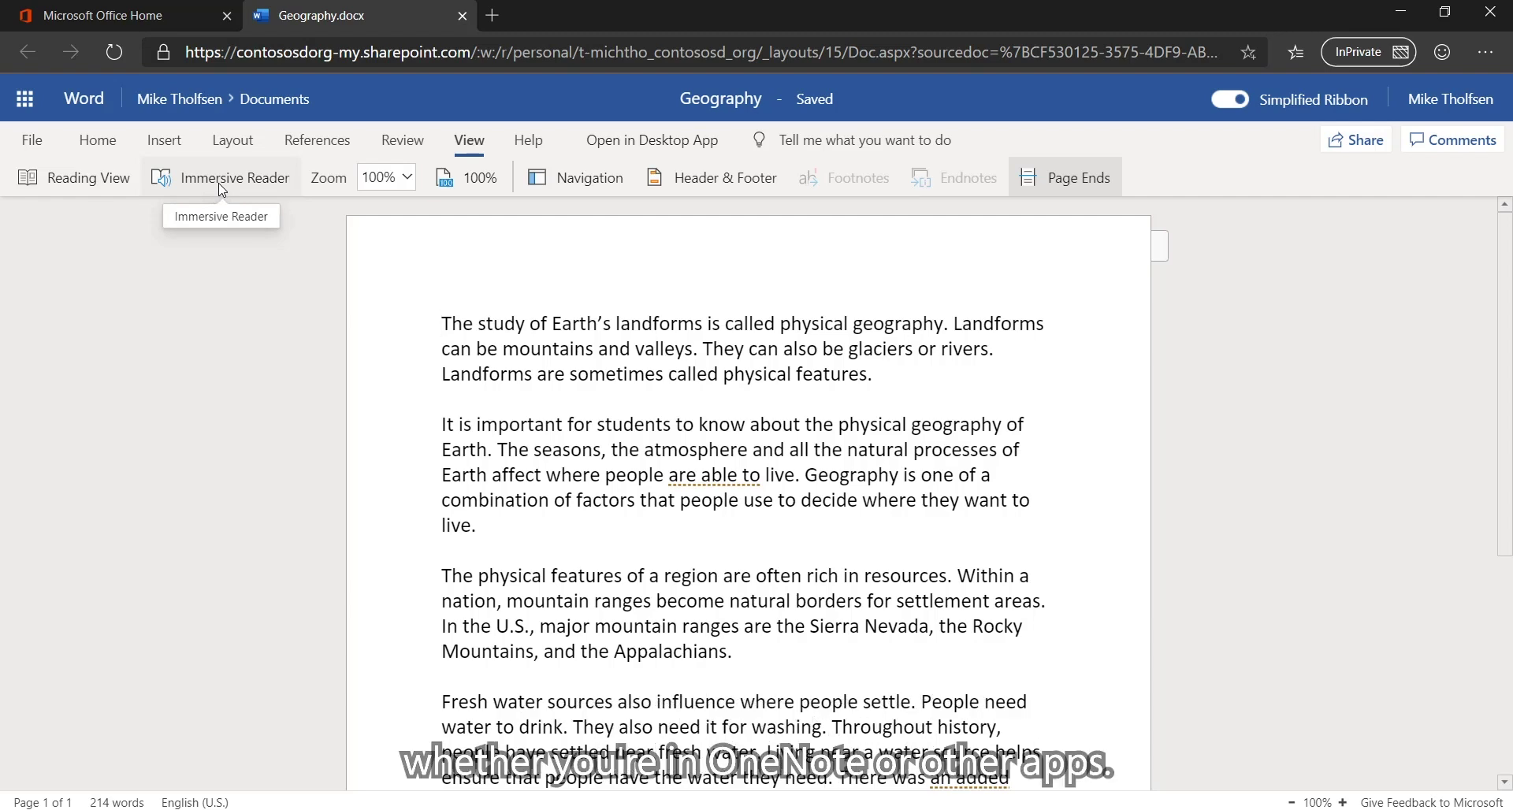
left_click(222, 189)
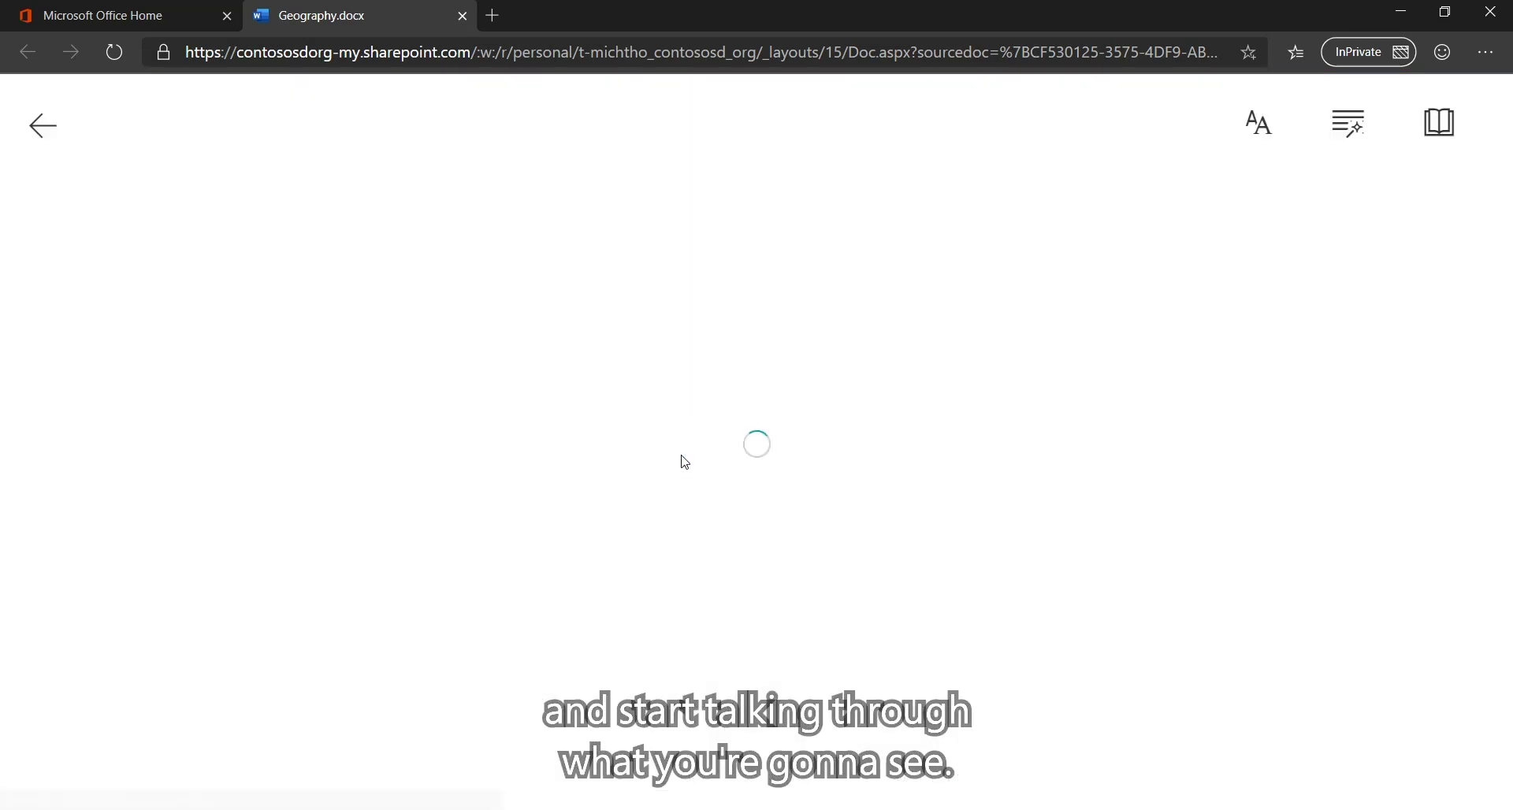
left_click(1492, 98)
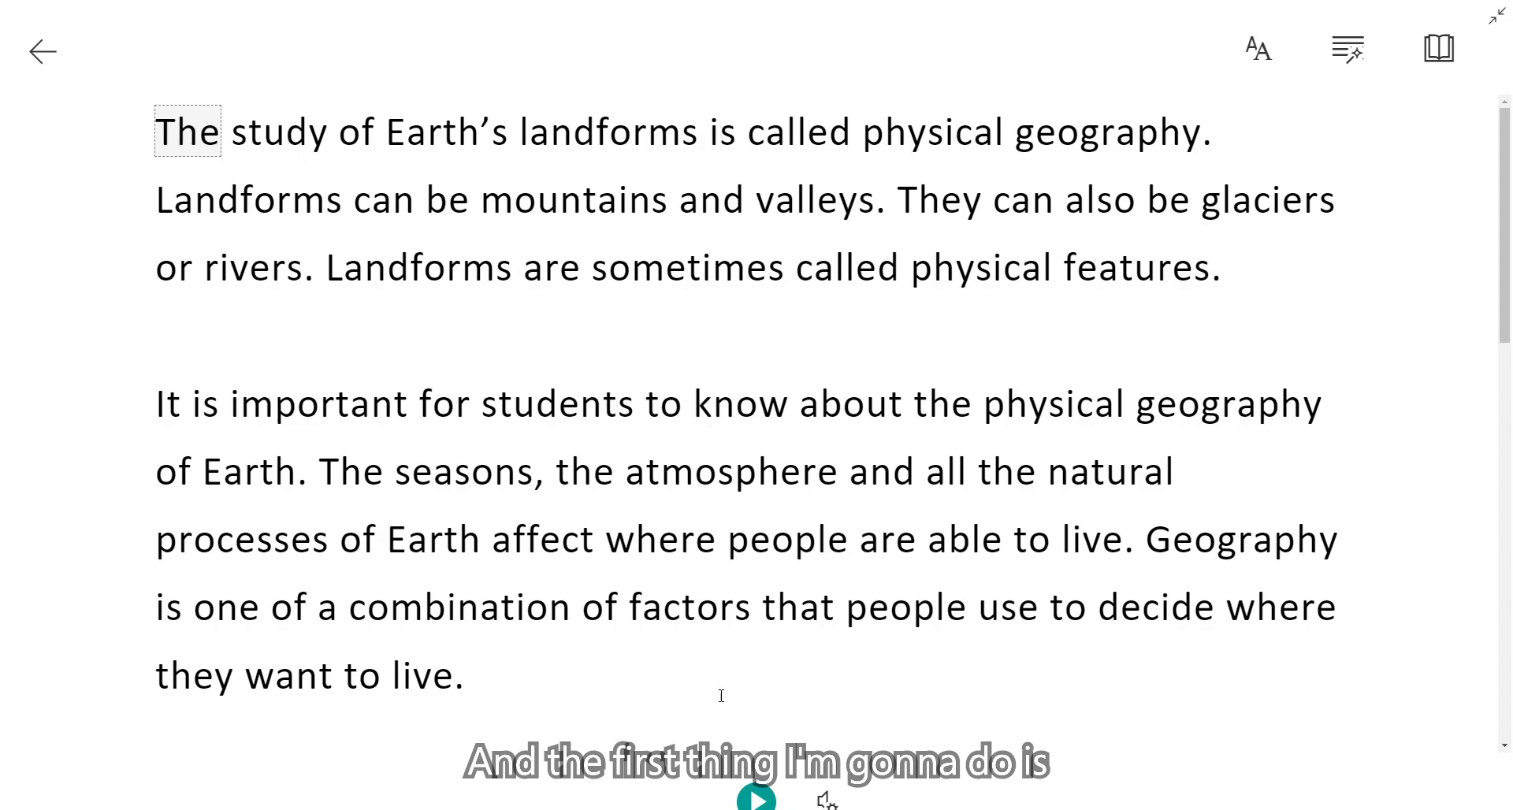
Play the first sentence aloud, pause the reading, and view the voice speed and voice selection options
left_click(757, 800)
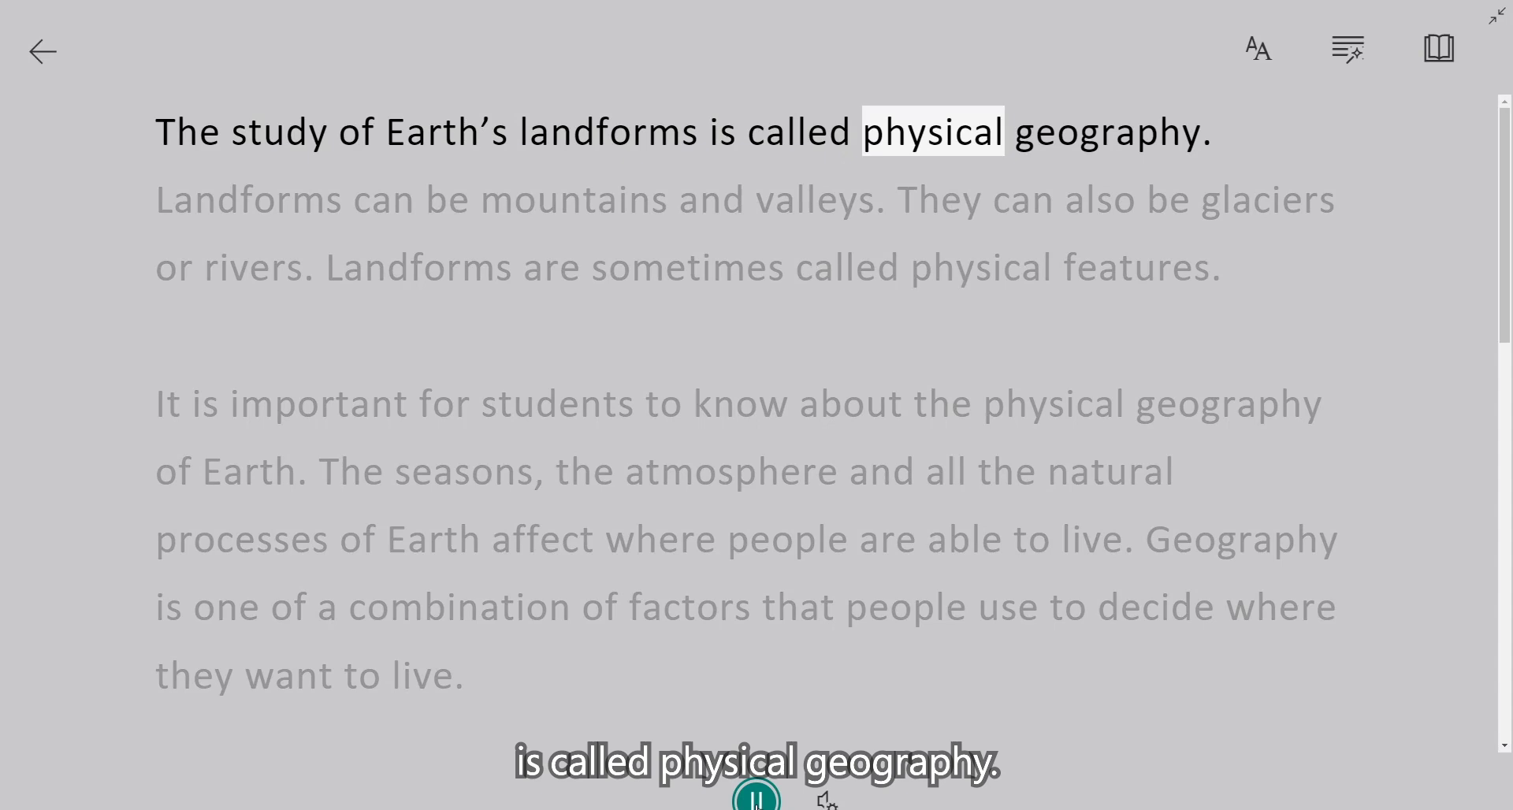
left_click(757, 799)
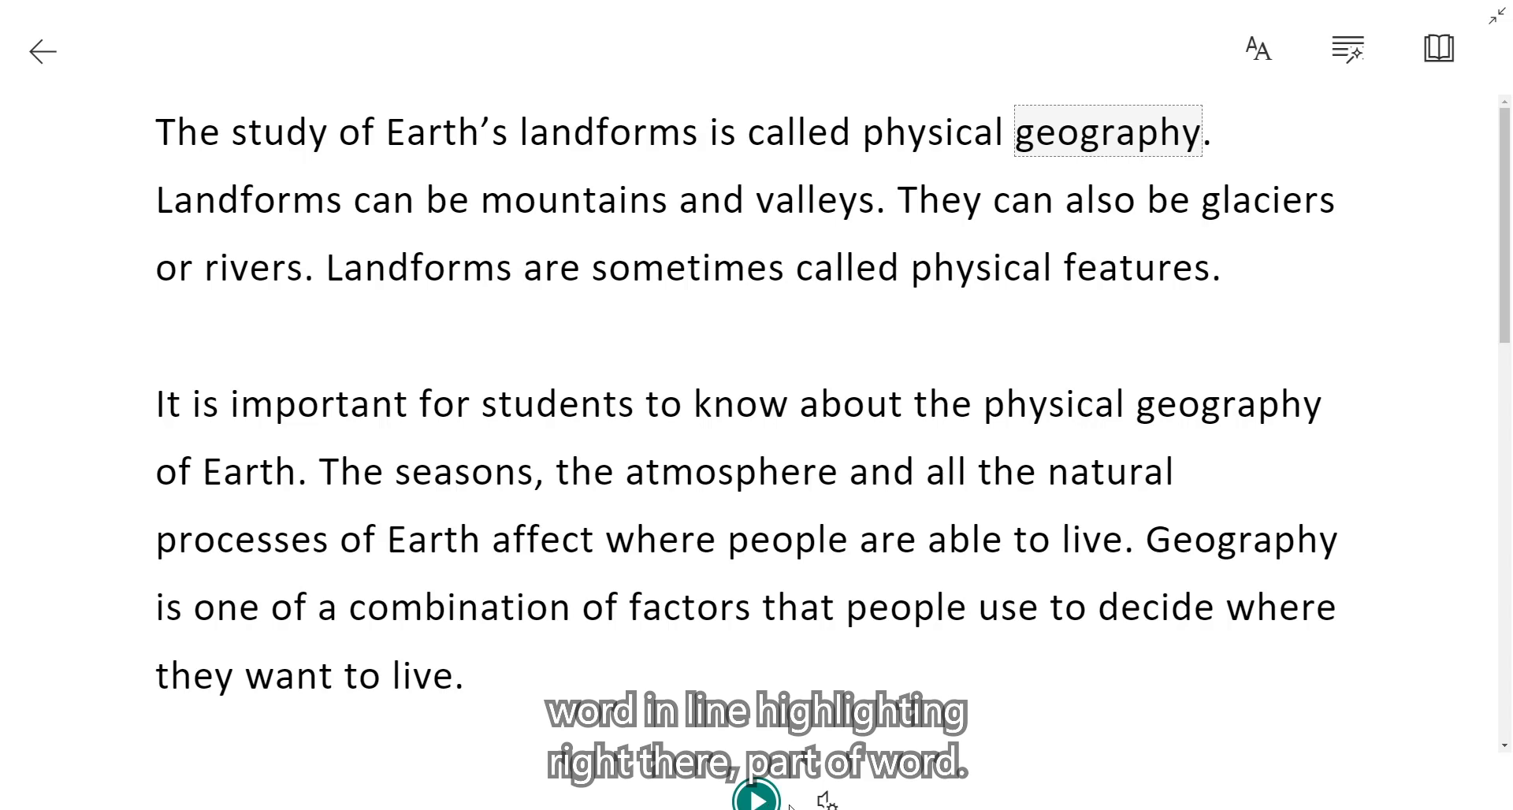
left_click(826, 800)
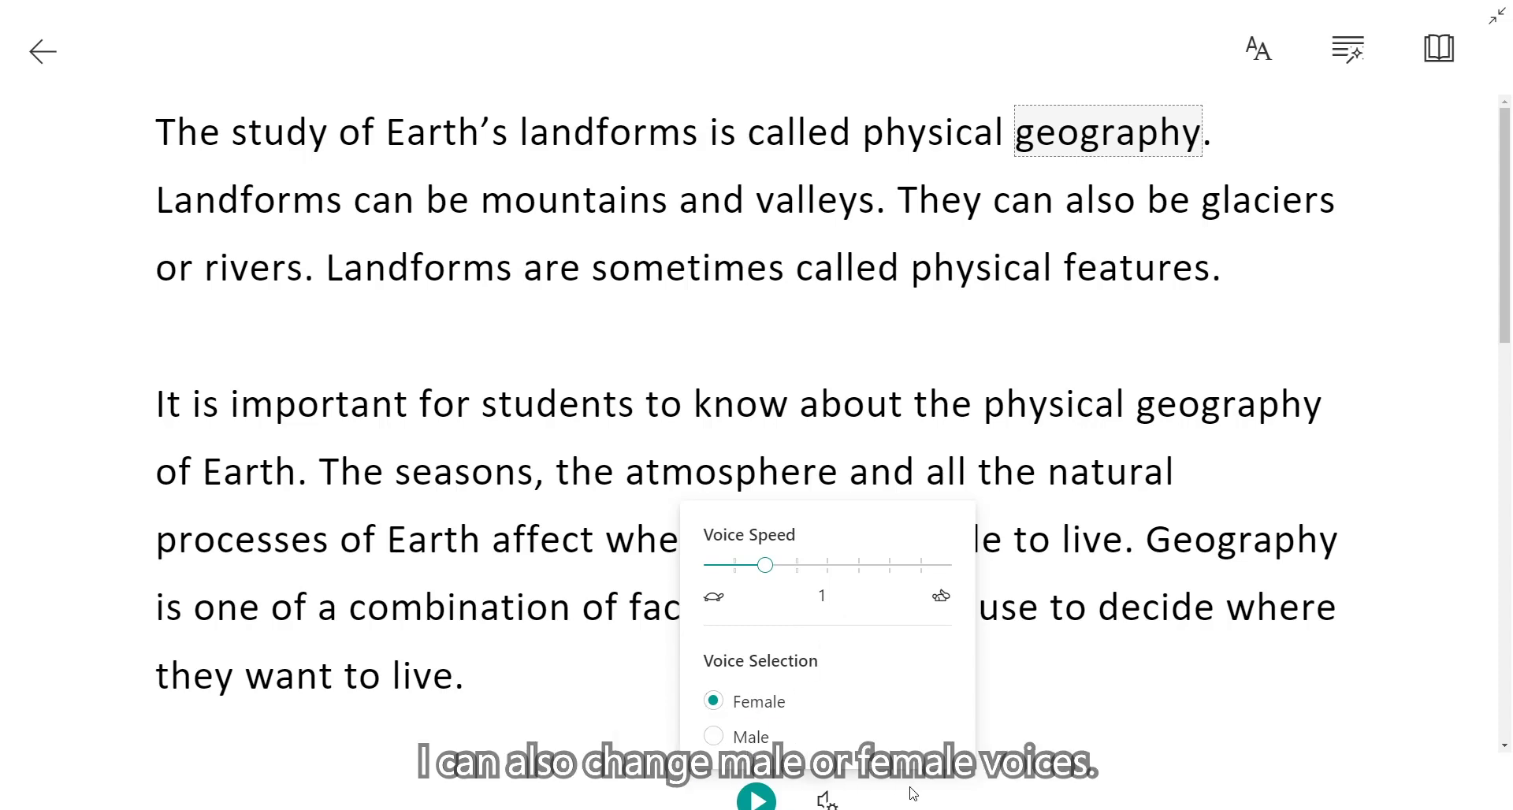
left_click(1023, 745)
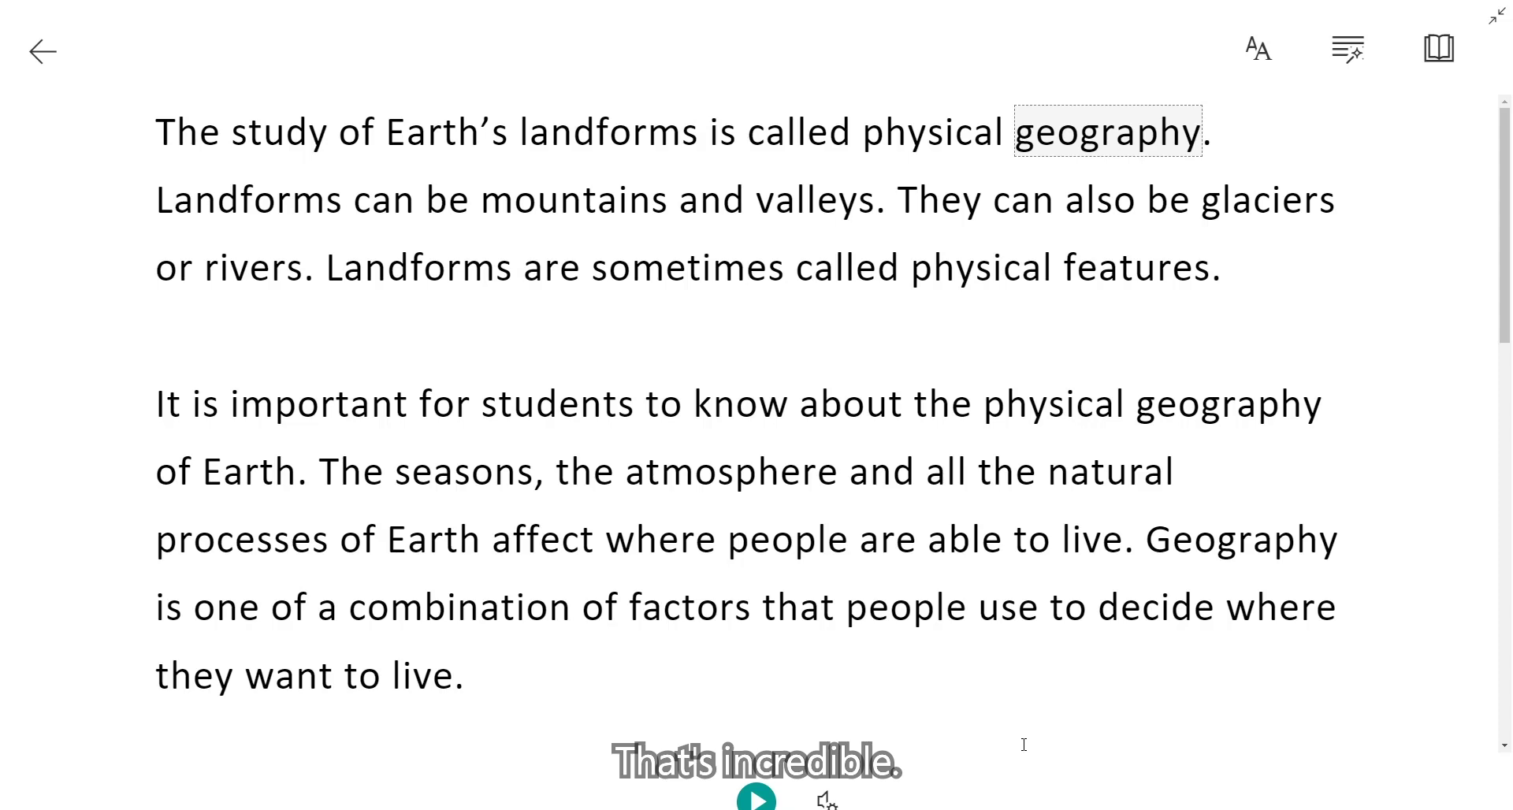
Increase the text spacing and set the reading font to Comic Sans
left_click(1261, 55)
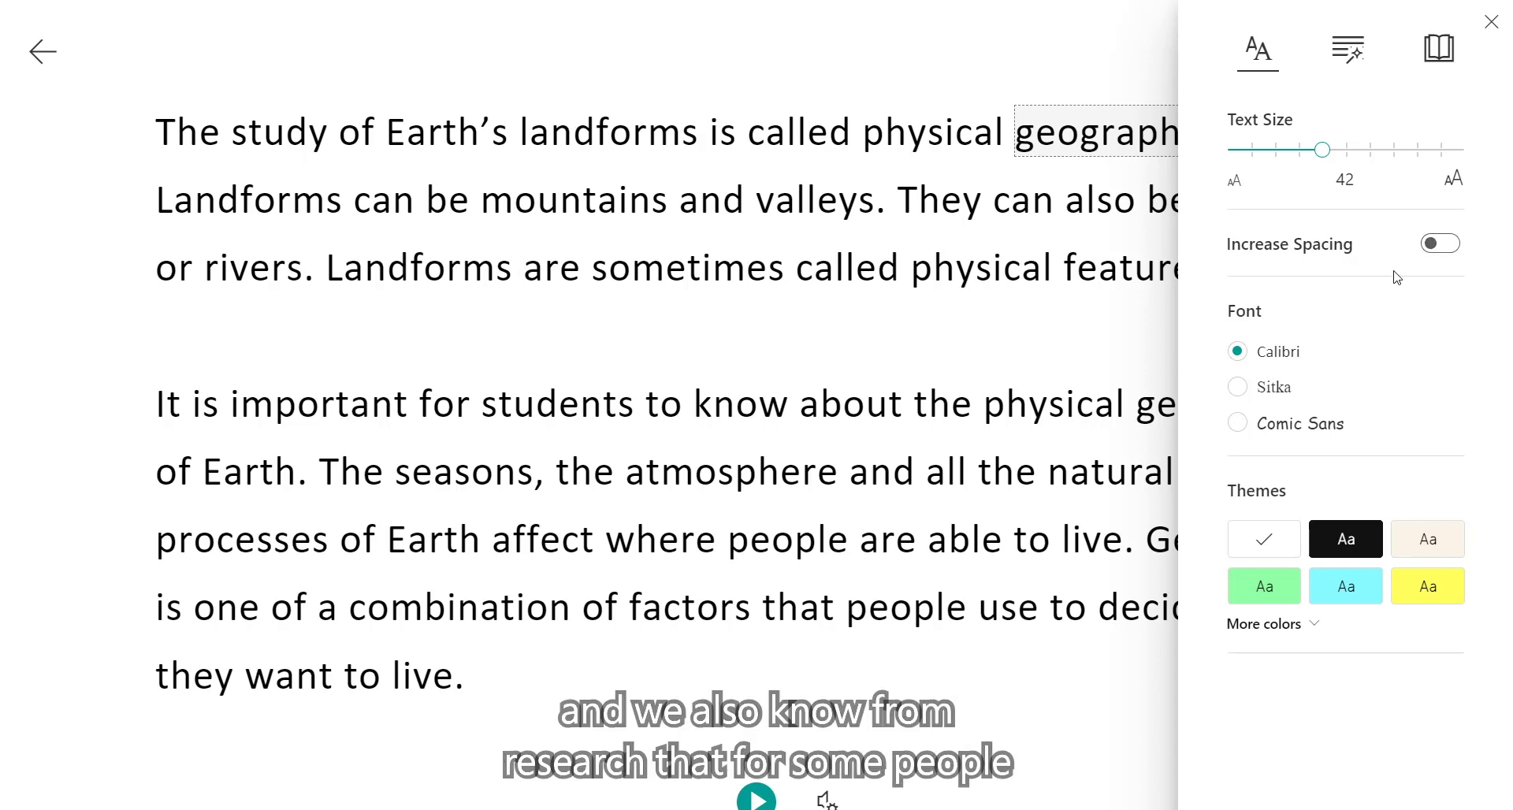
left_click(1448, 245)
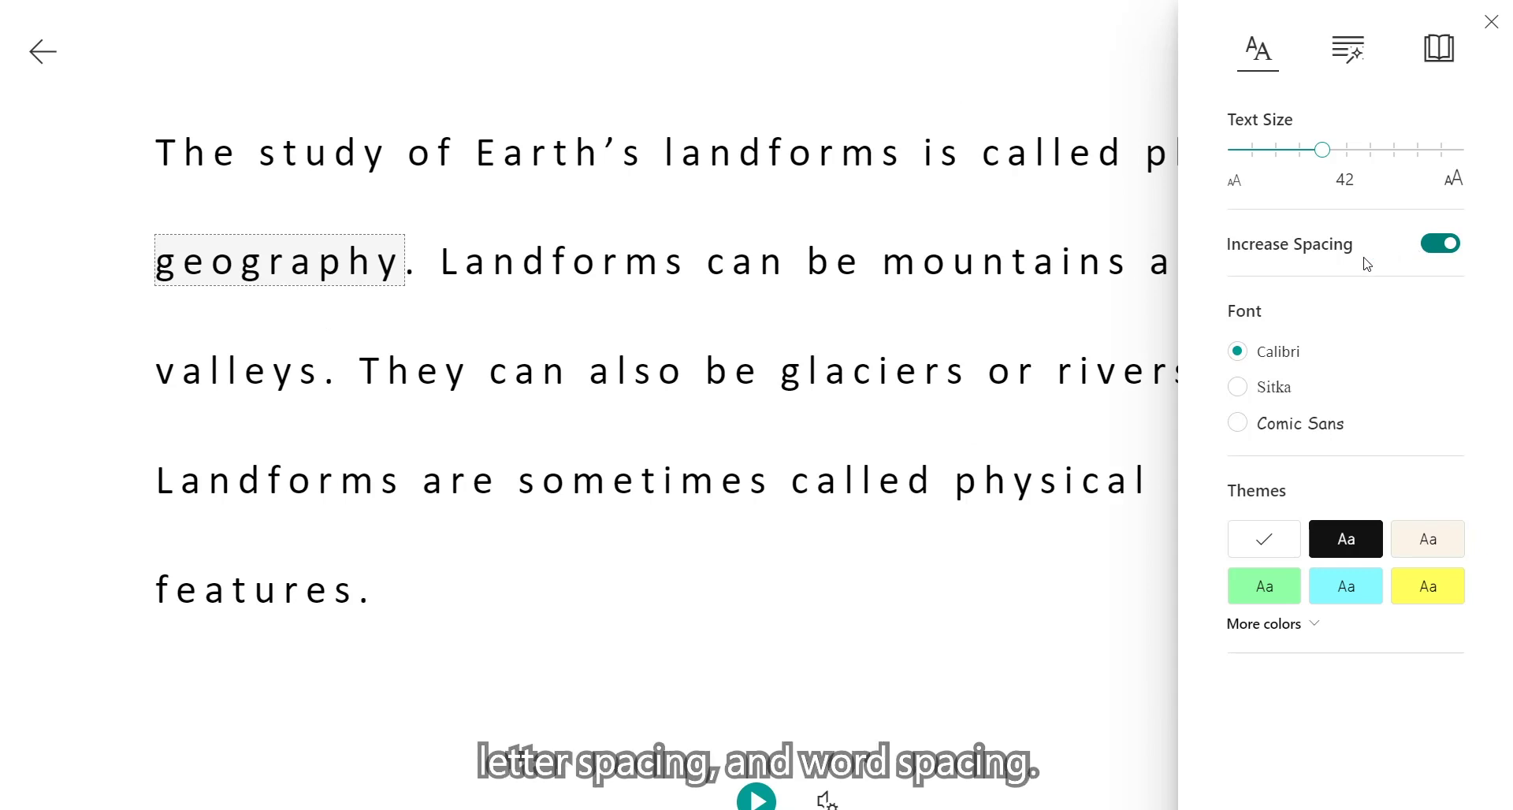
left_click(1239, 423)
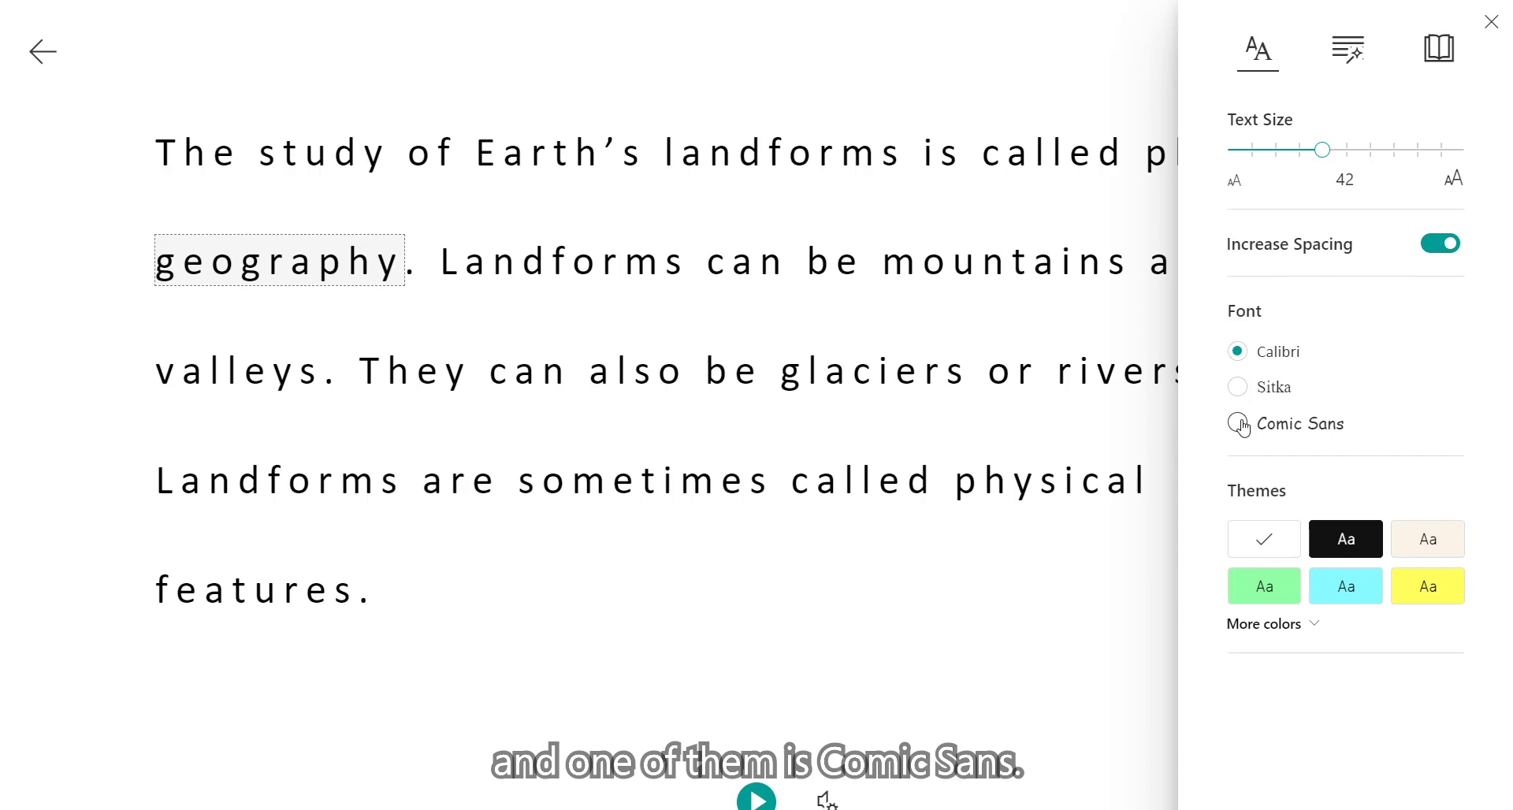
scroll(902, 398, "up", 1)
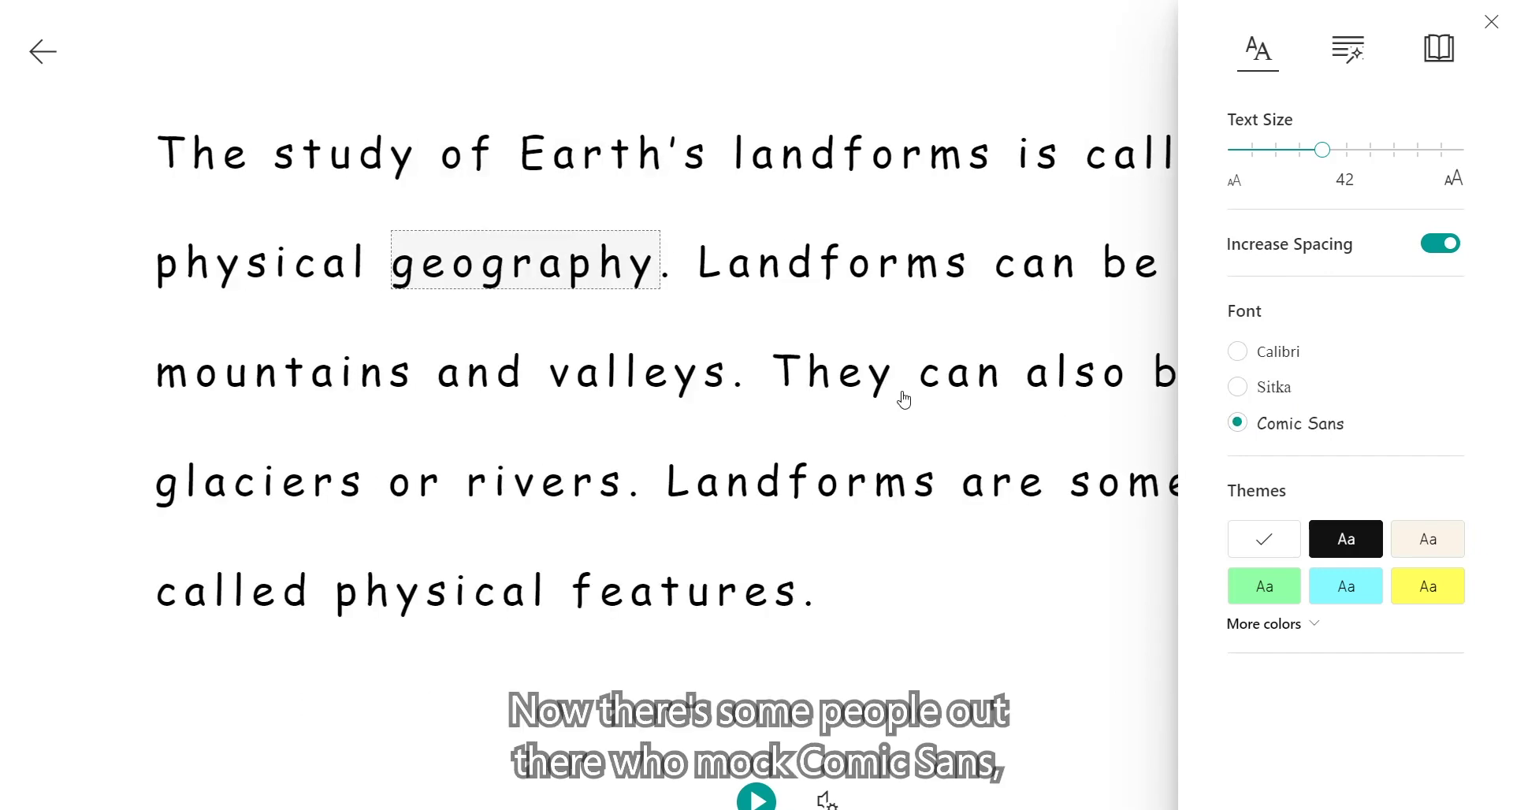
left_click(985, 573)
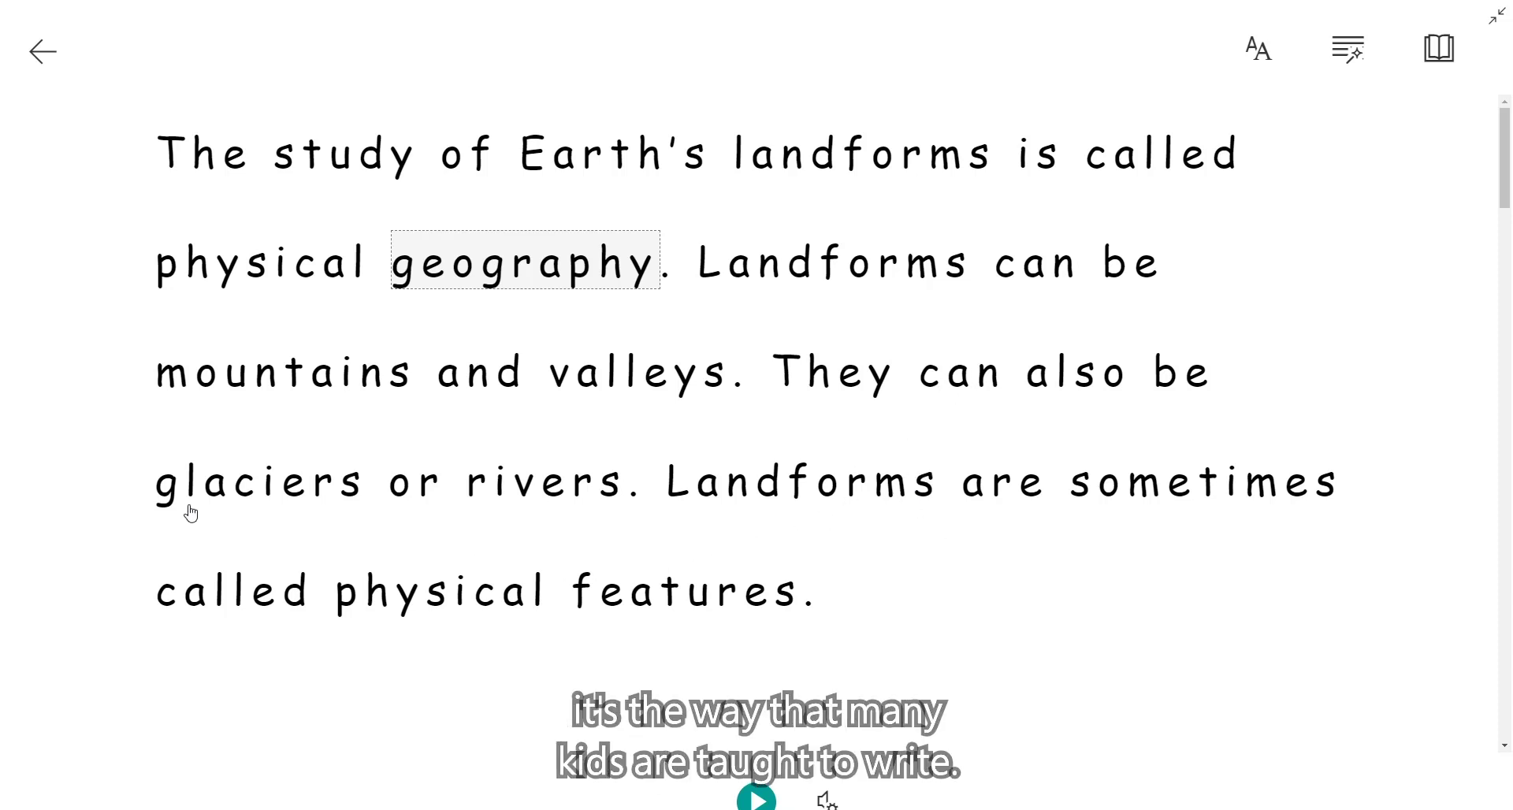
Preview several background color themes, including cyan, light blue and green, and apply the Dark theme
left_click(1258, 50)
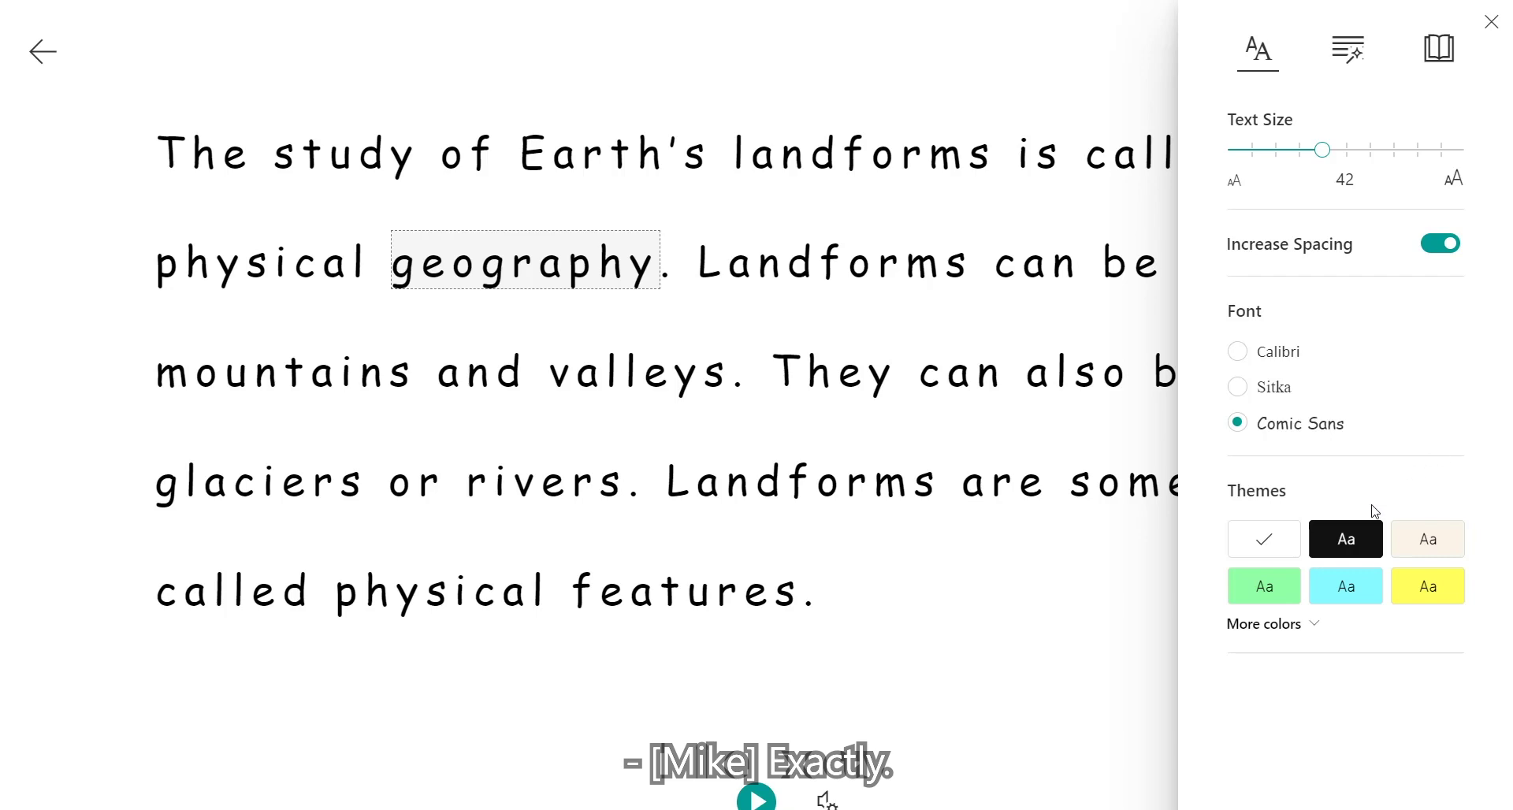
left_click(1350, 541)
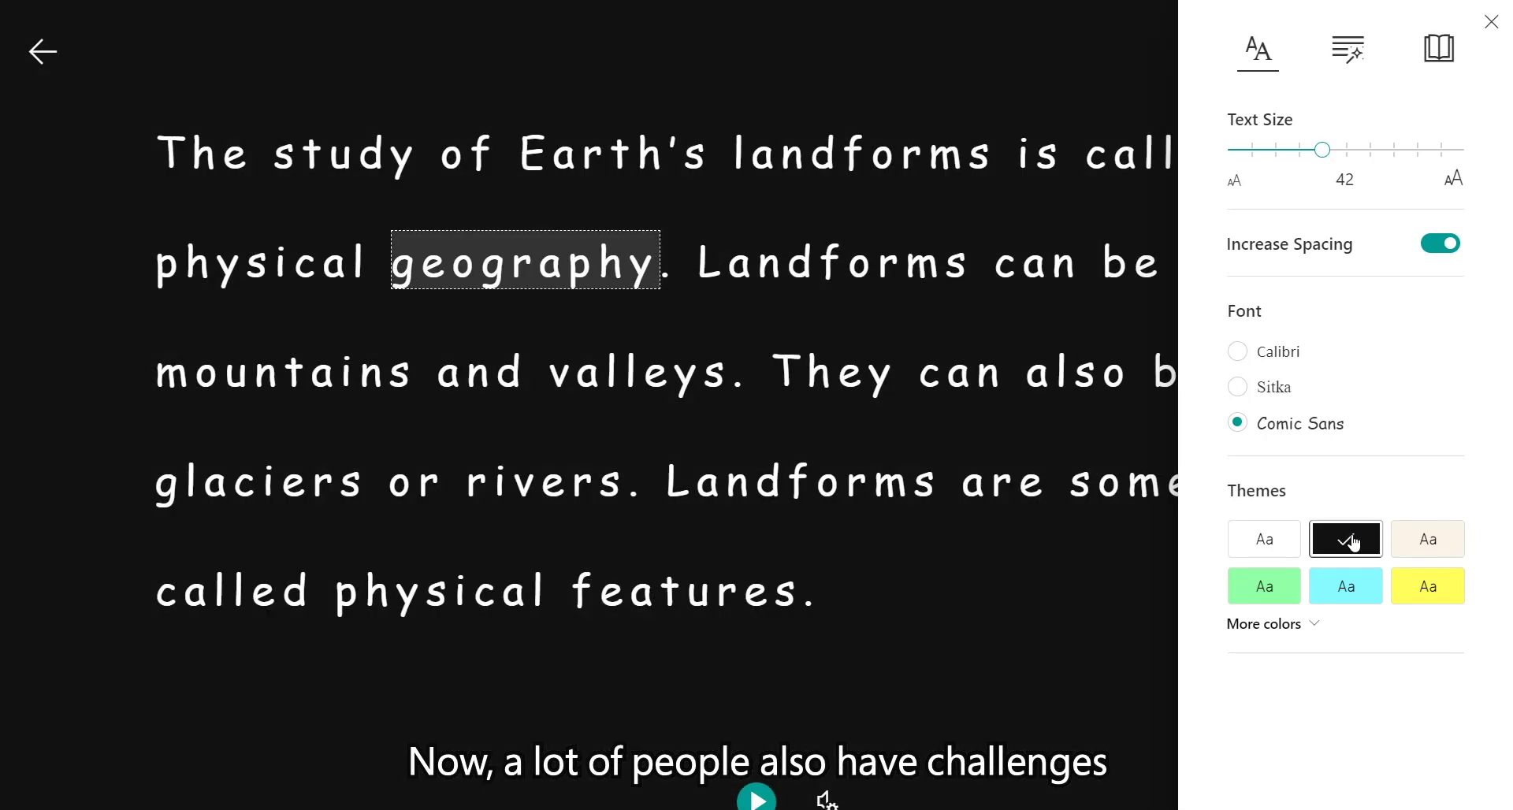
left_click(1346, 599)
left_click(1273, 623)
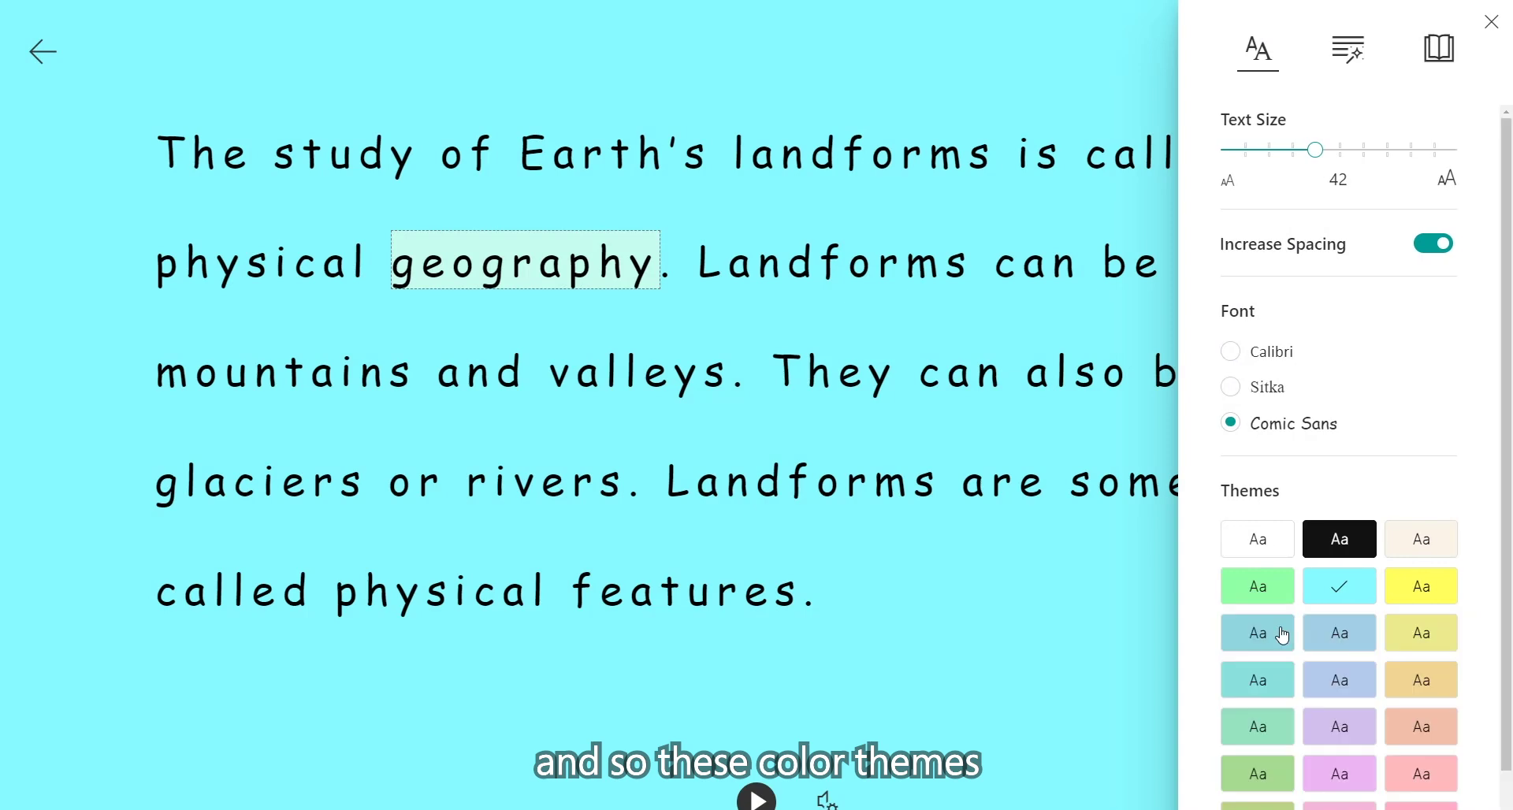
left_click(1364, 691)
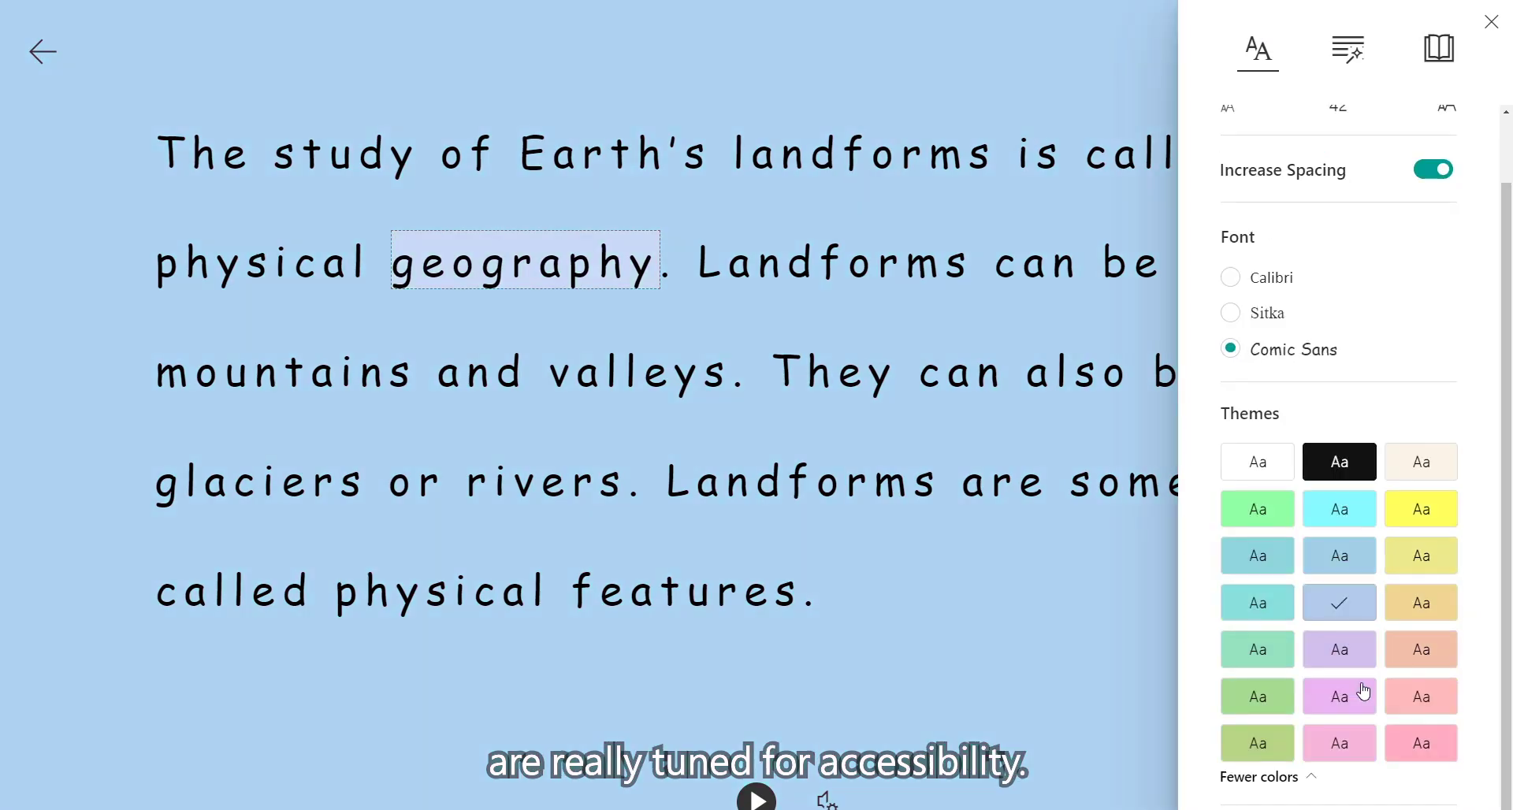
left_click(1243, 704)
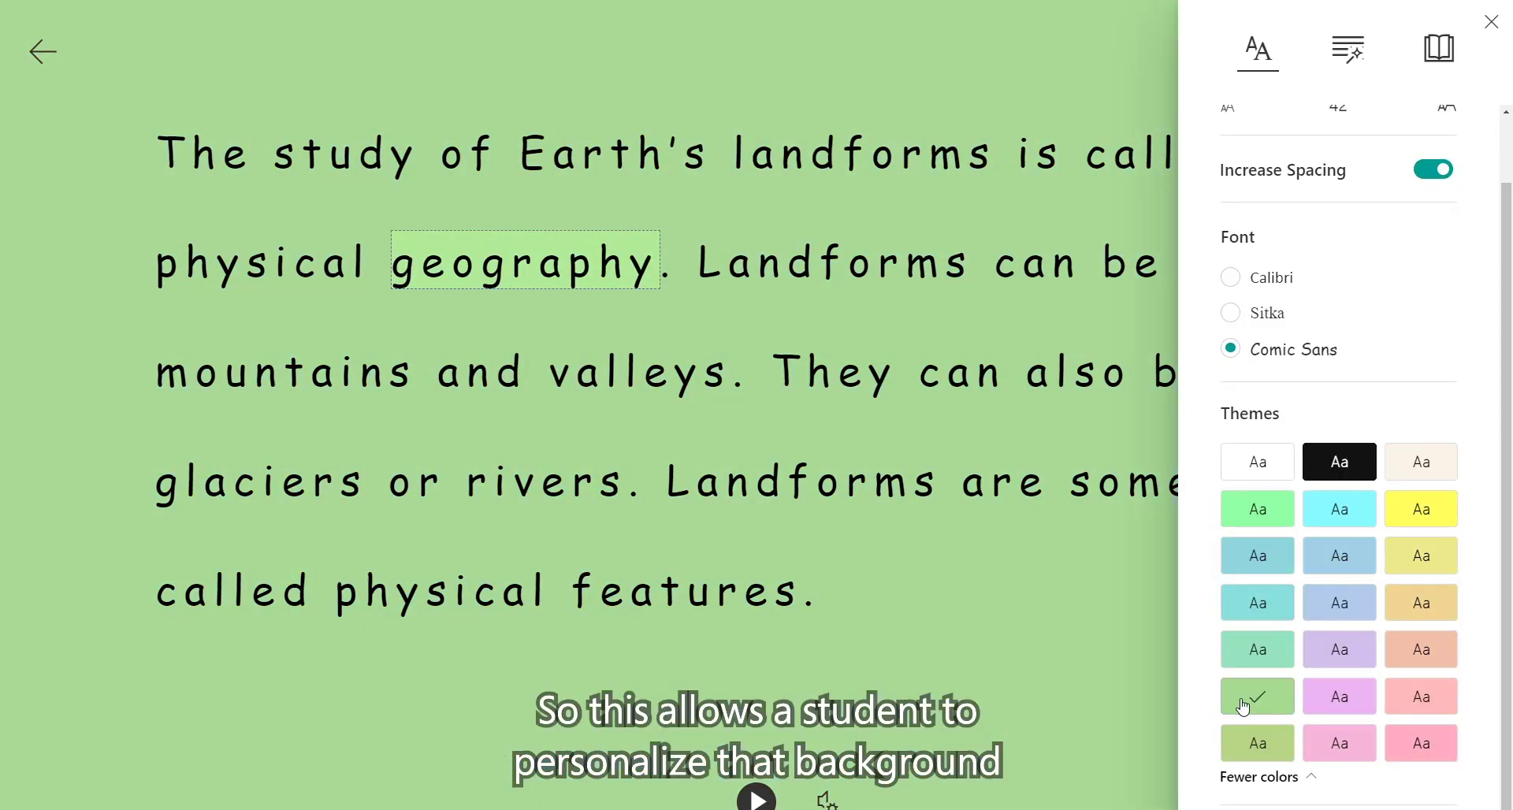
left_click(1357, 526)
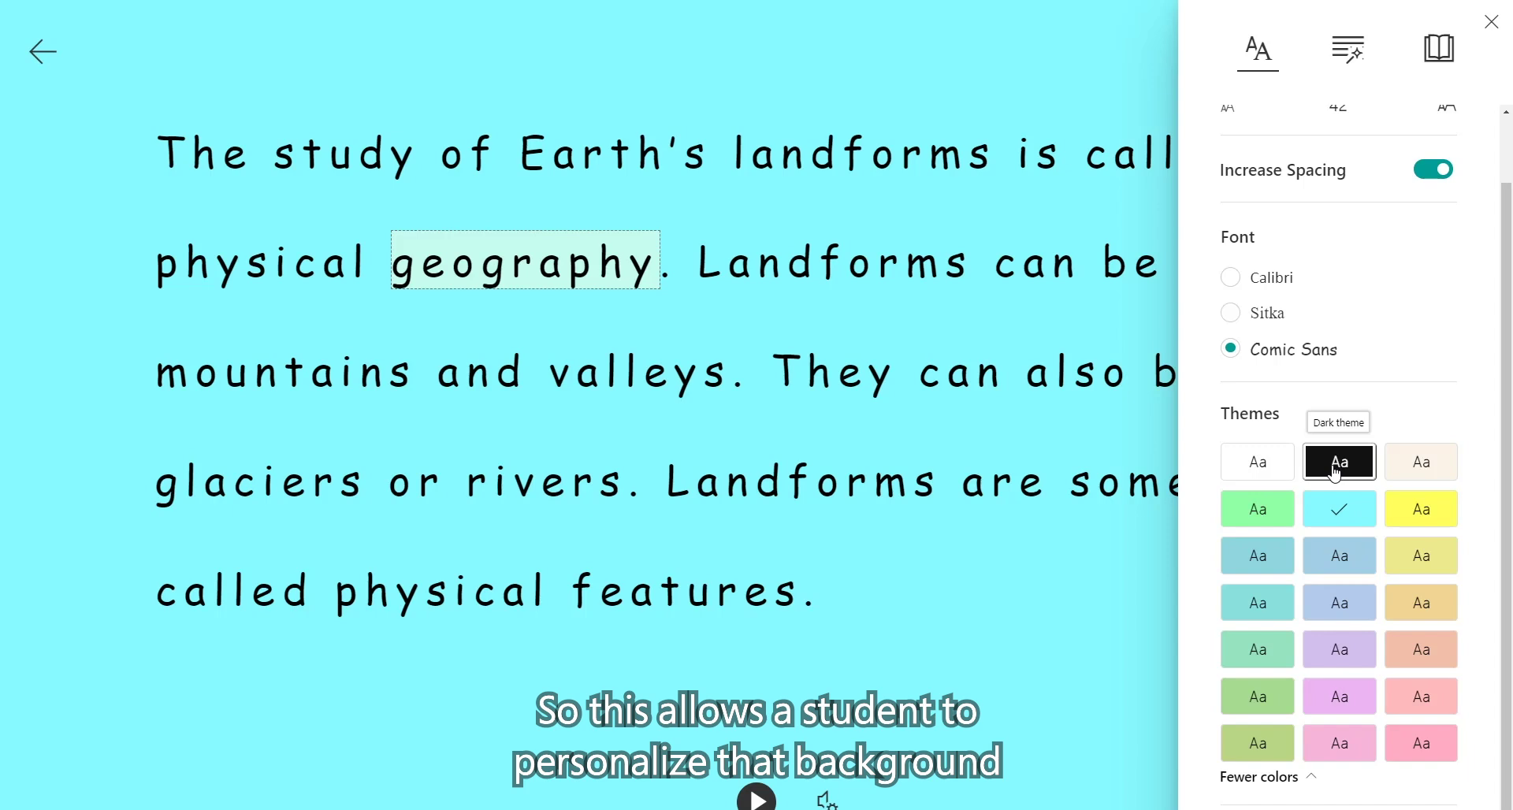
left_click(1334, 471)
left_click(1283, 782)
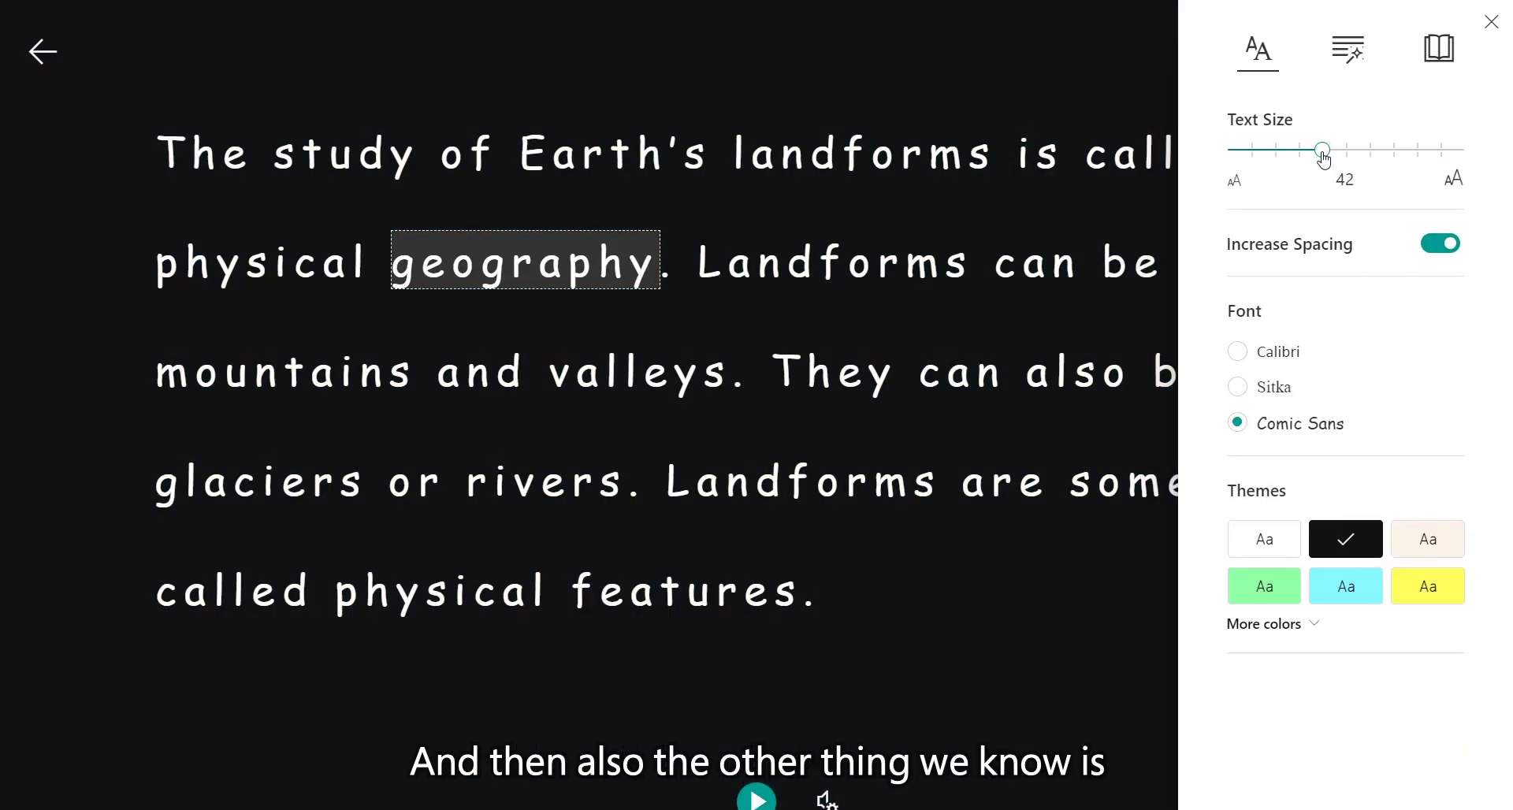
Try the text size at 96 and set it back to 42
left_click_drag(1324, 158, 1489, 148)
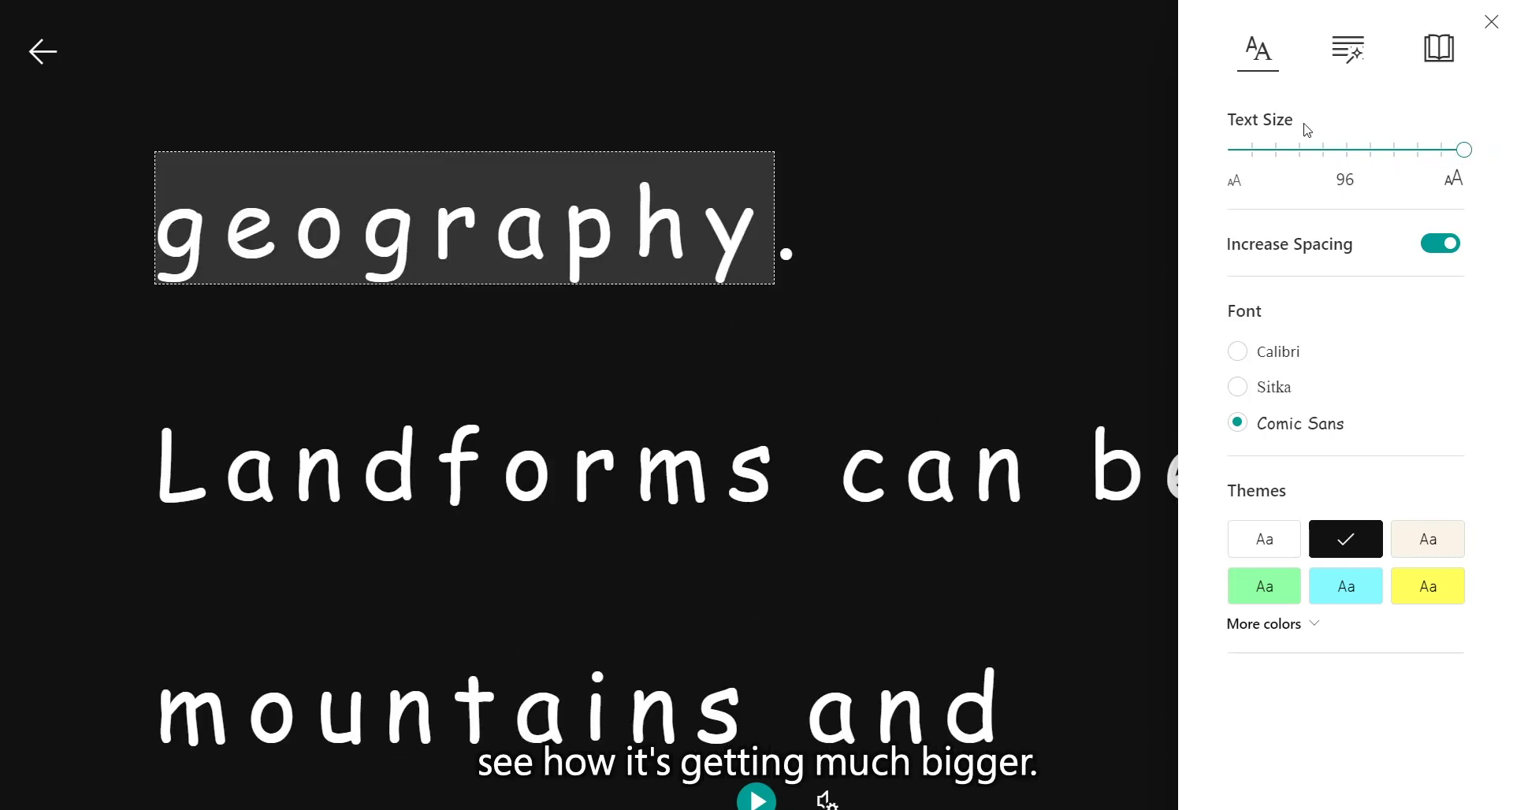
left_click(1083, 121)
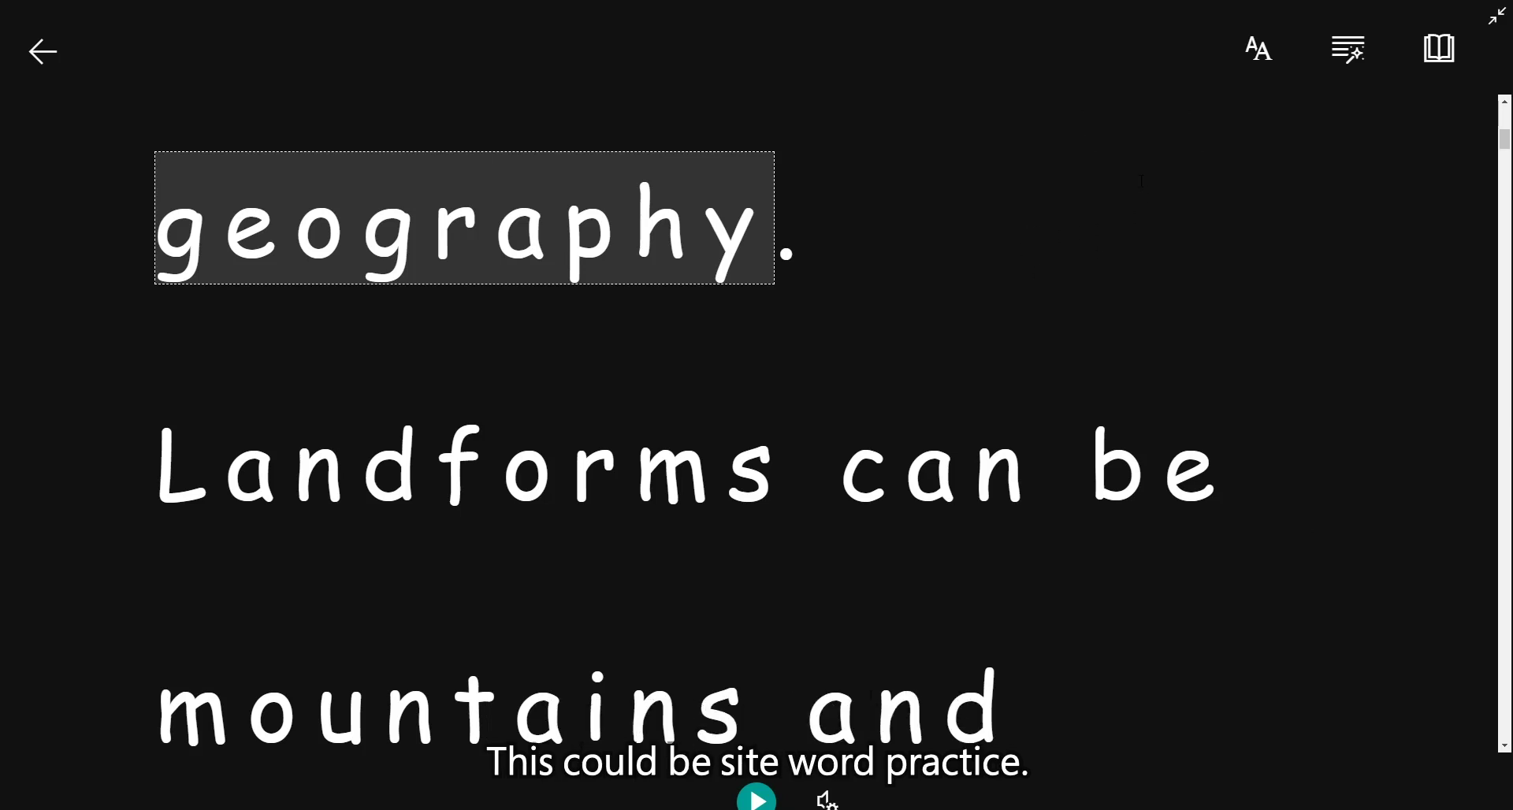
left_click(1263, 62)
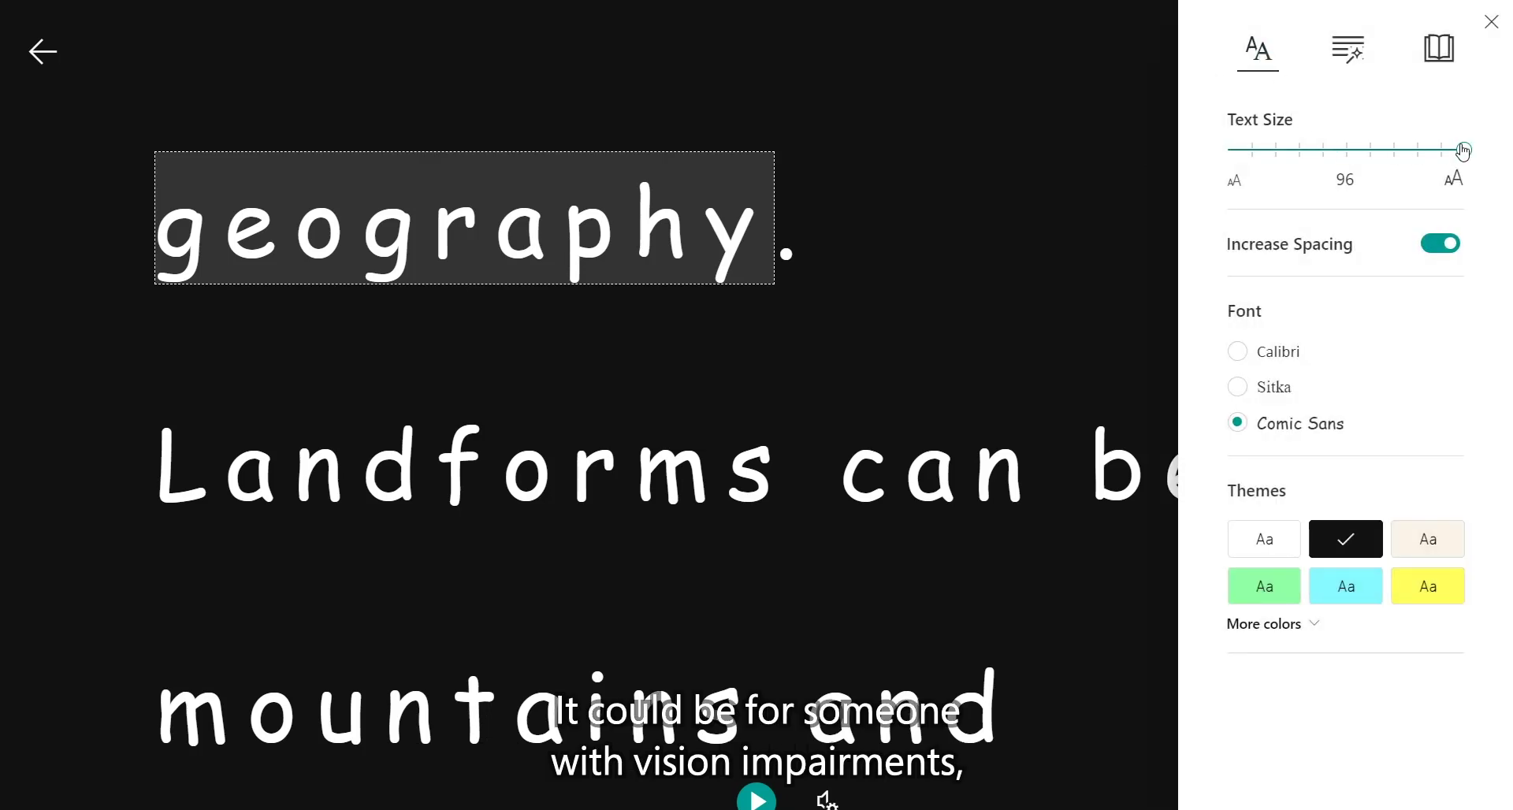
left_click_drag(1463, 154, 1320, 163)
right_click(1319, 159)
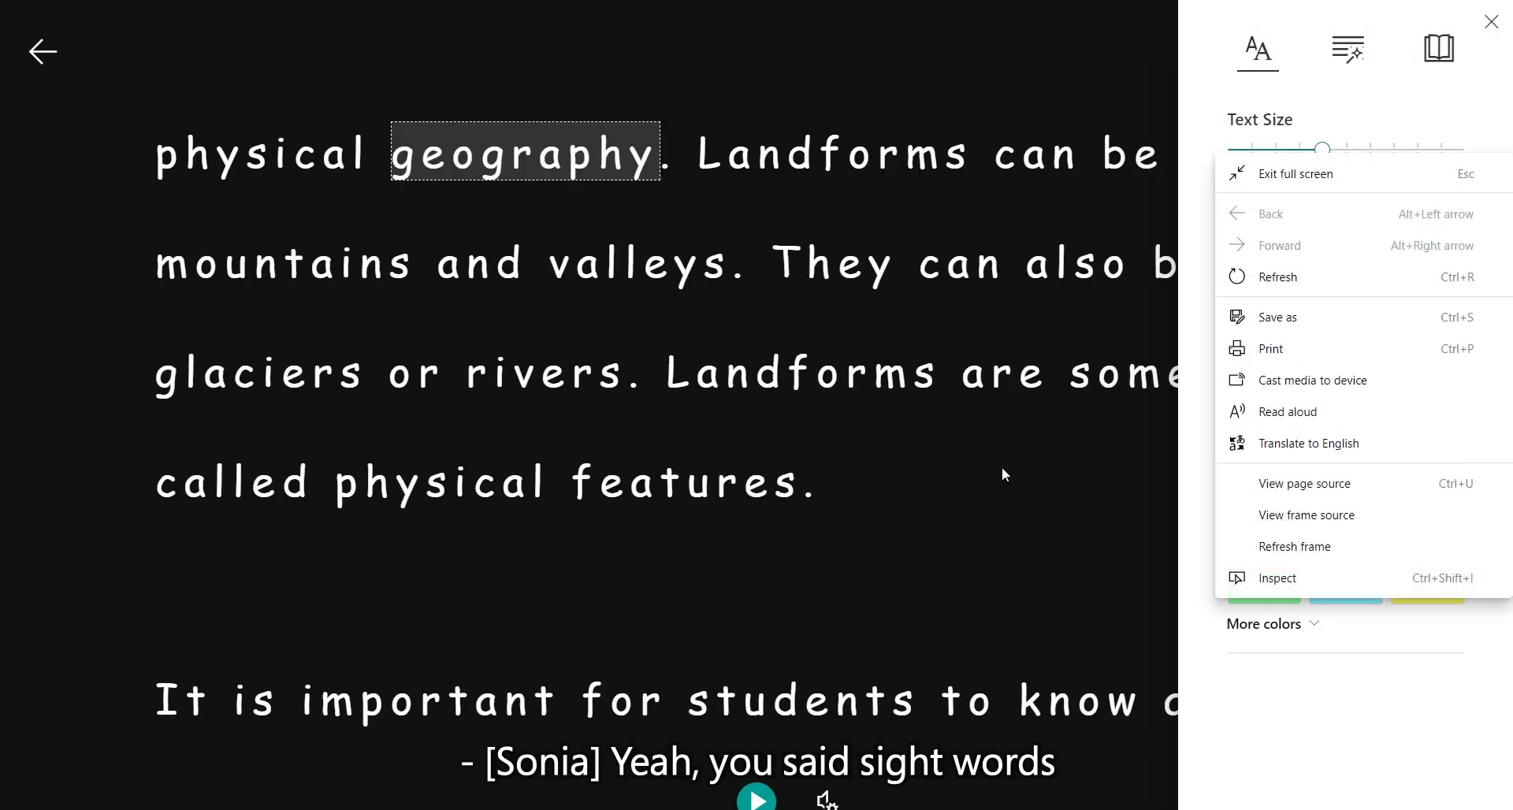
left_click(985, 20)
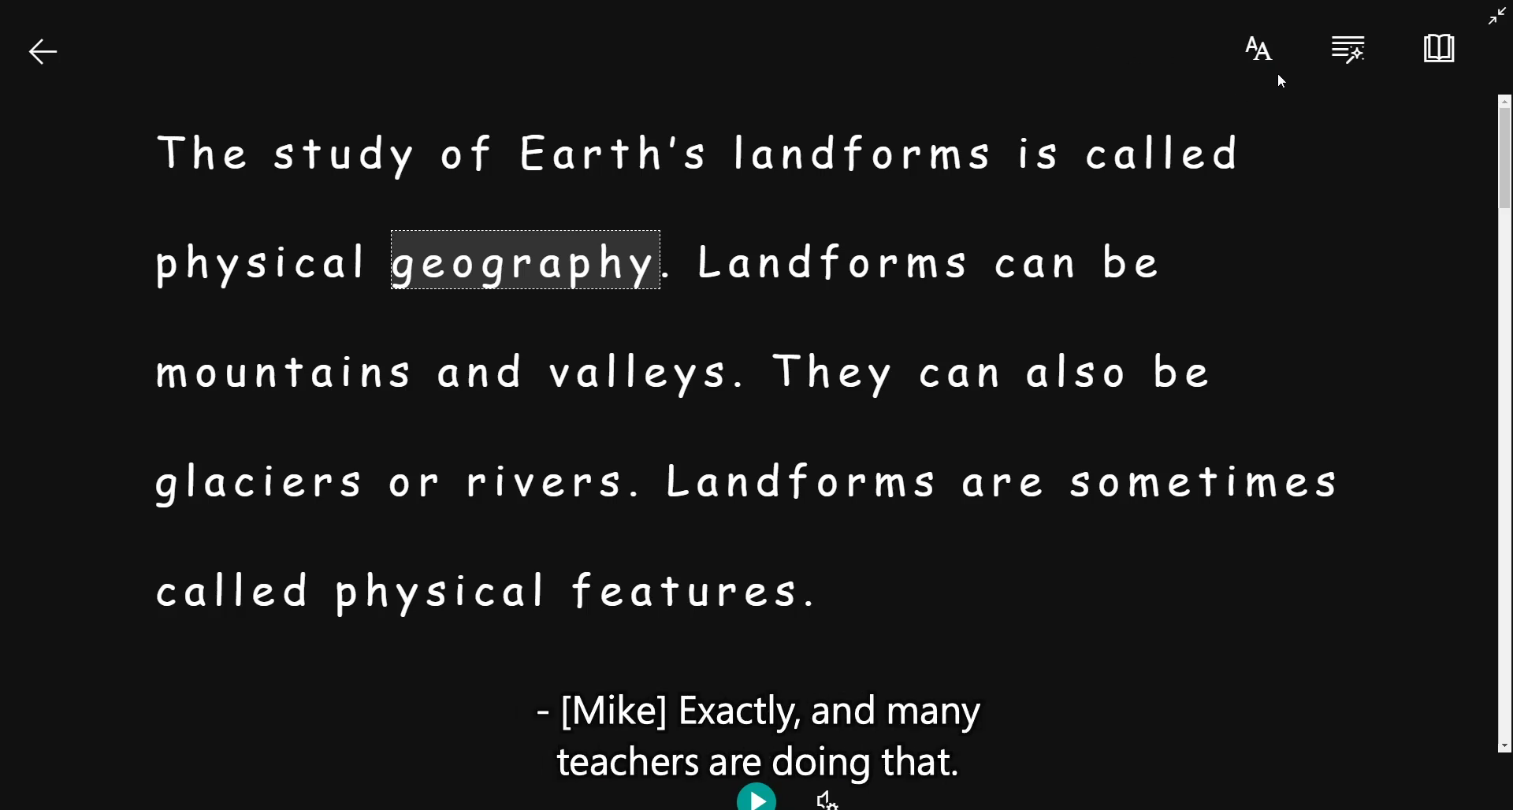
Turn on syllable breaks and highlight nouns, verbs, adjectives and adverbs with their labels shown
left_click(1349, 60)
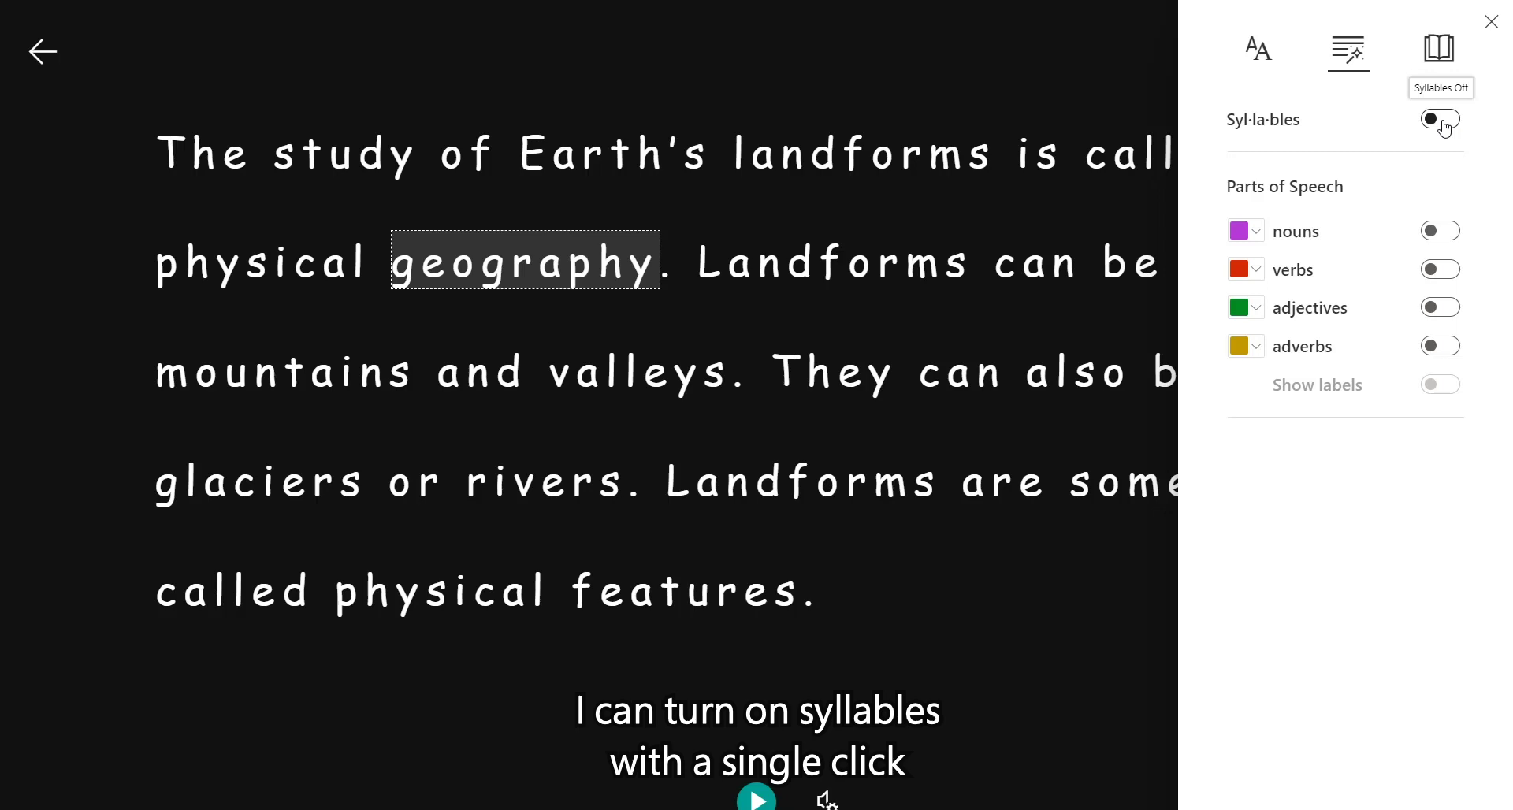
left_click(1443, 122)
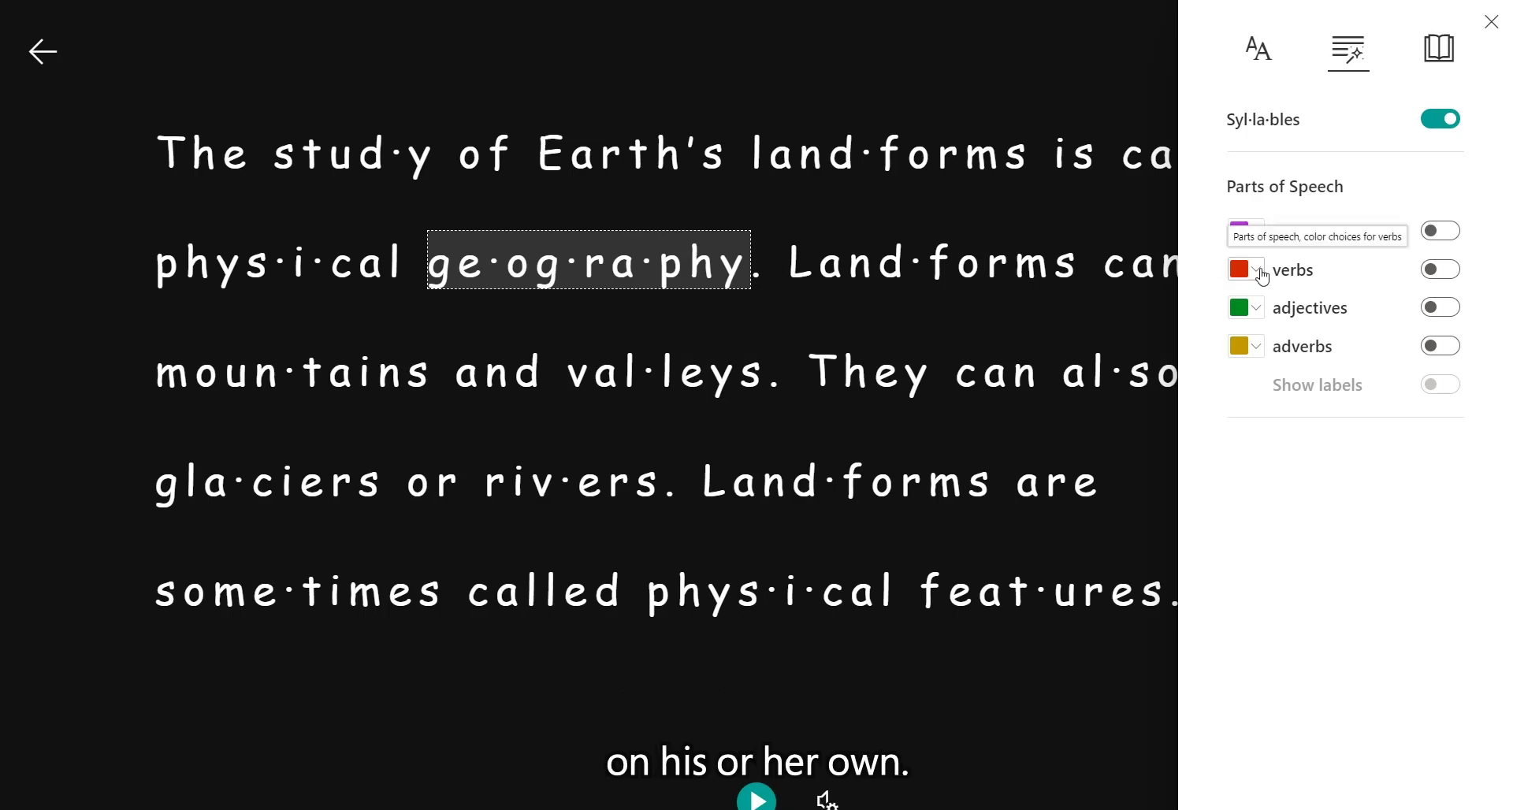
left_click(1452, 234)
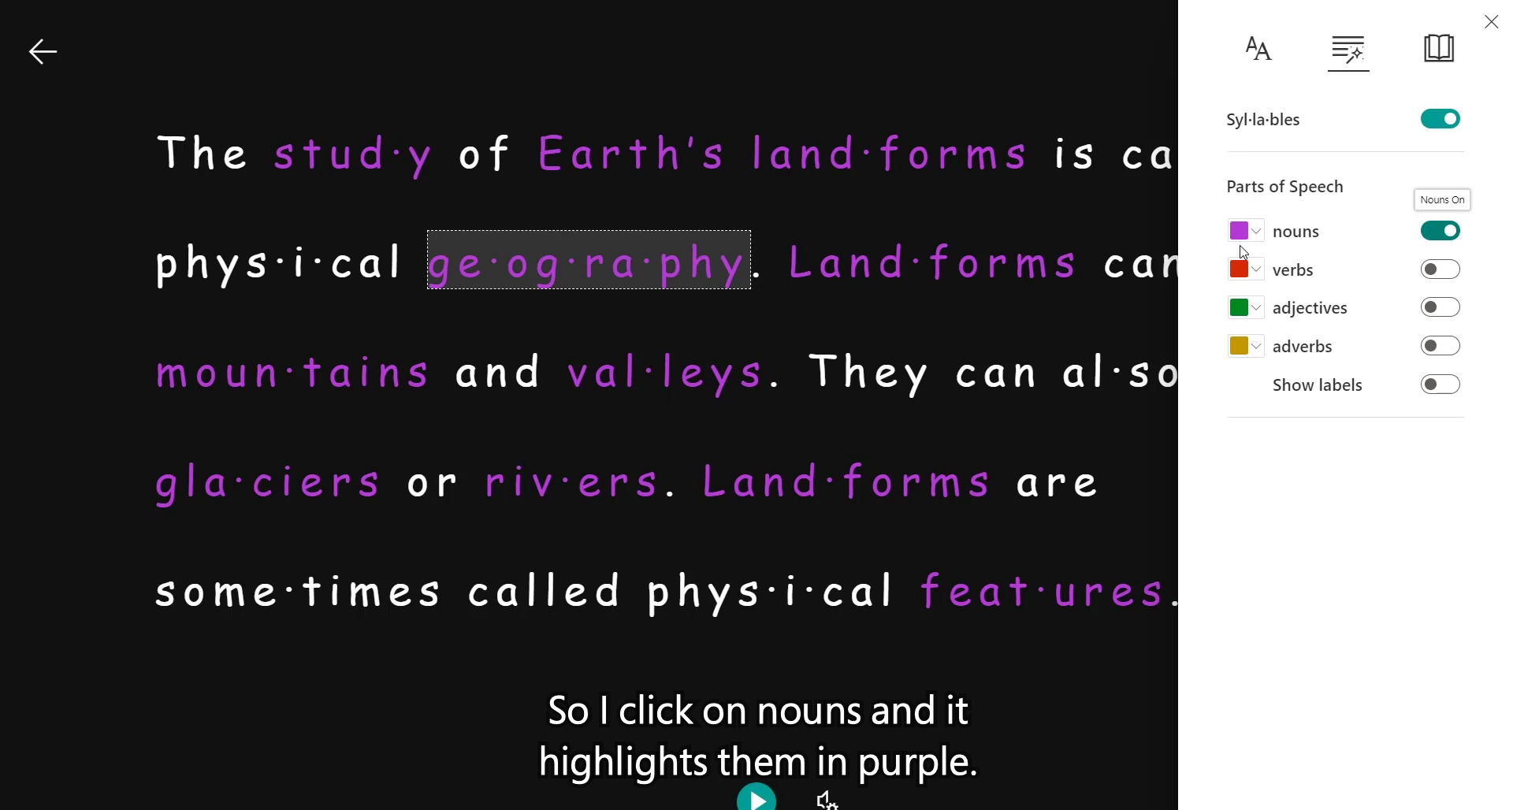
left_click(1445, 272)
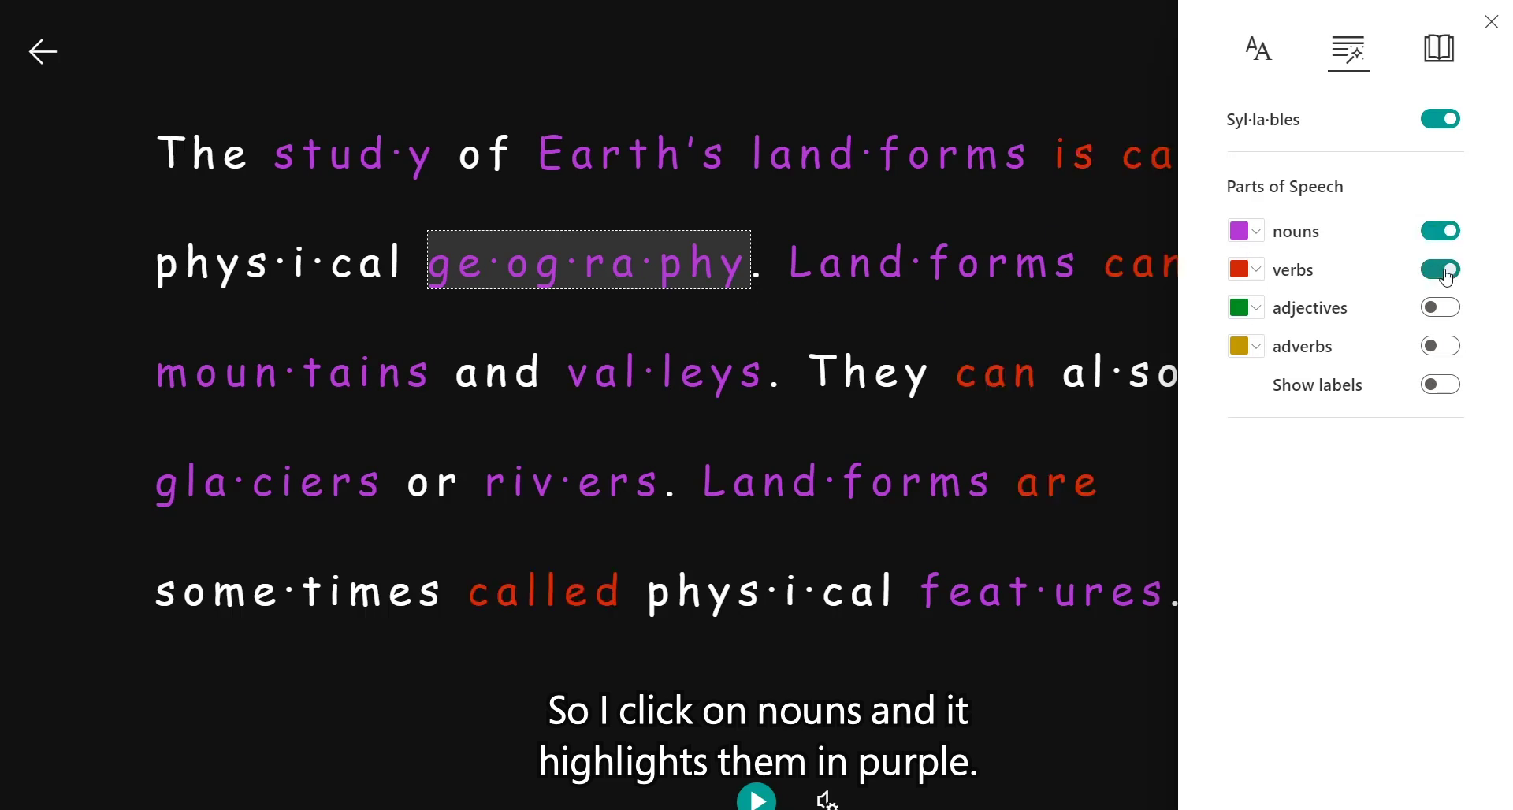
left_click(1448, 312)
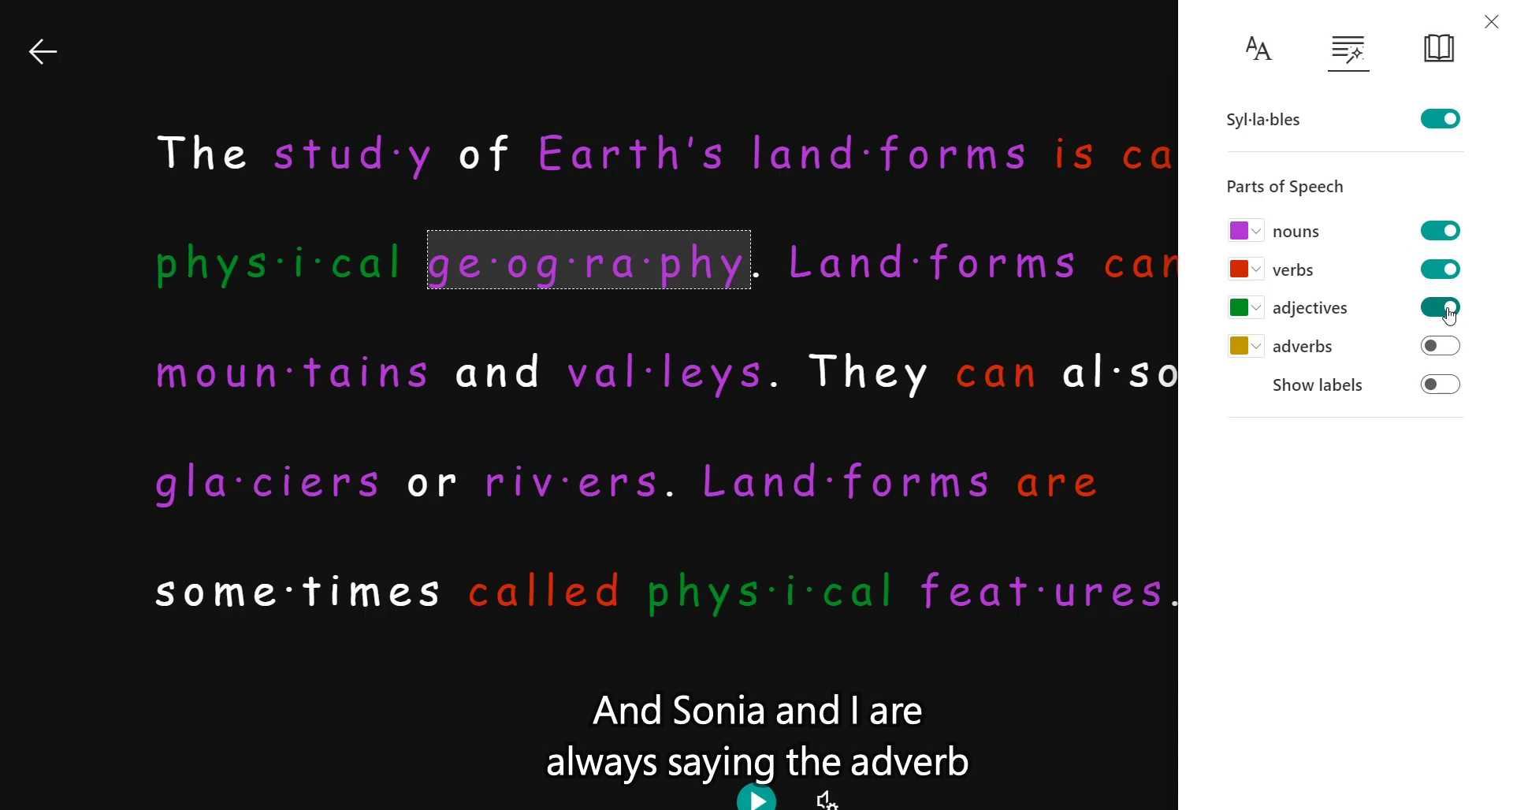
left_click(1446, 354)
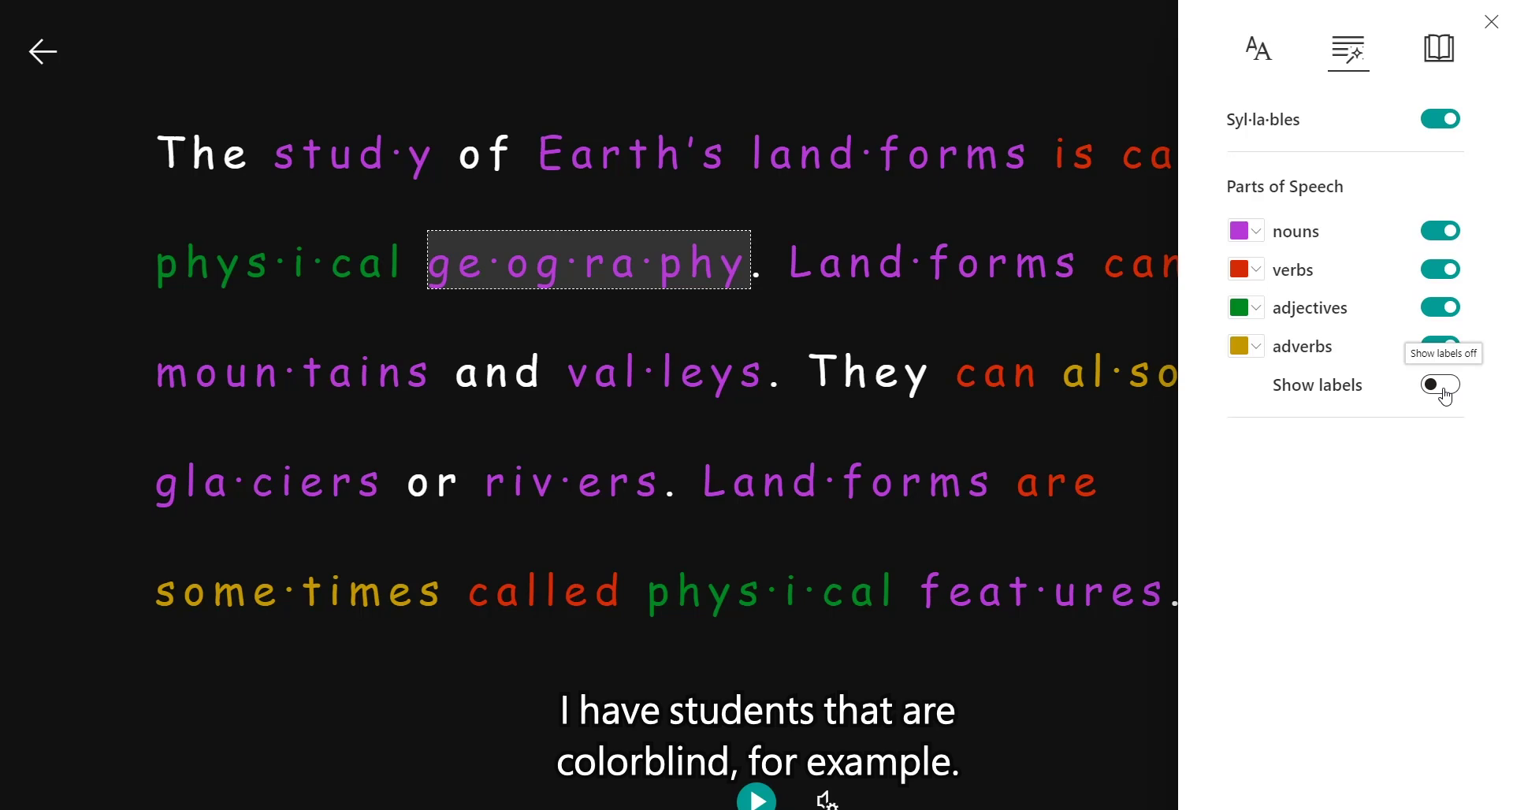
left_click(1444, 393)
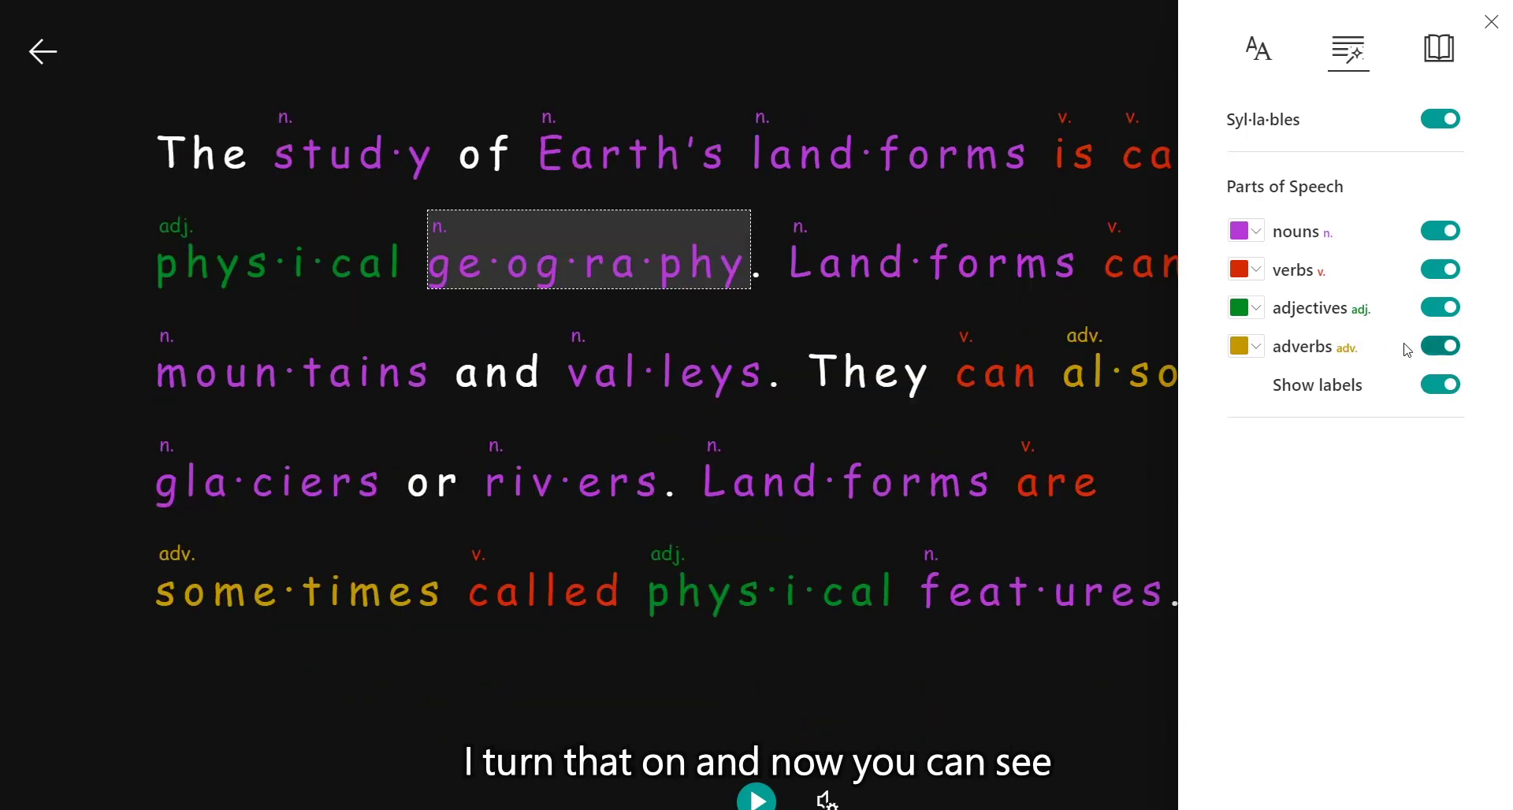
Turn off adverb and adjective highlighting, and change the noun highlight color to dark blue
left_click(1431, 349)
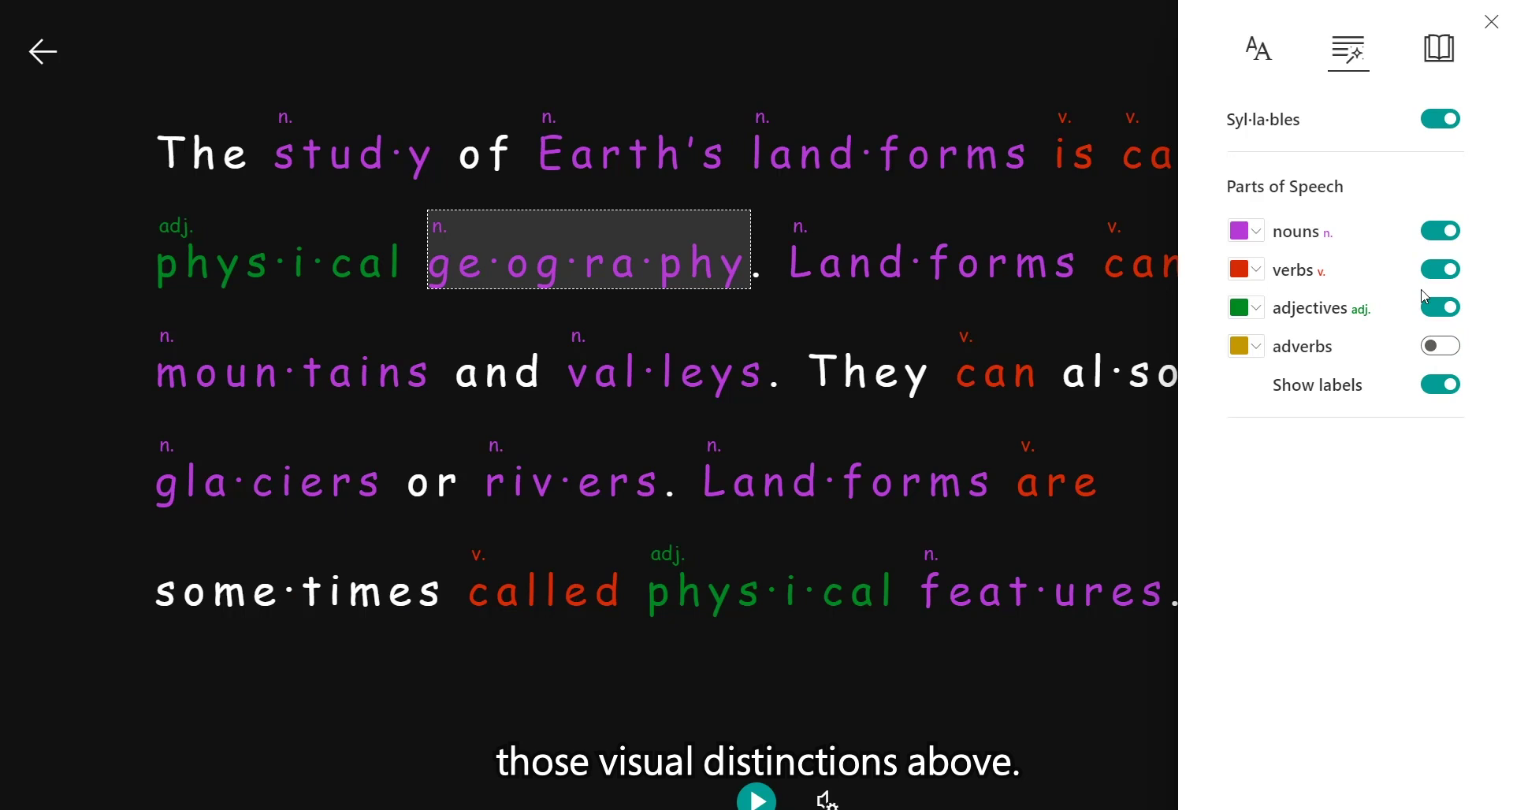
left_click(1436, 308)
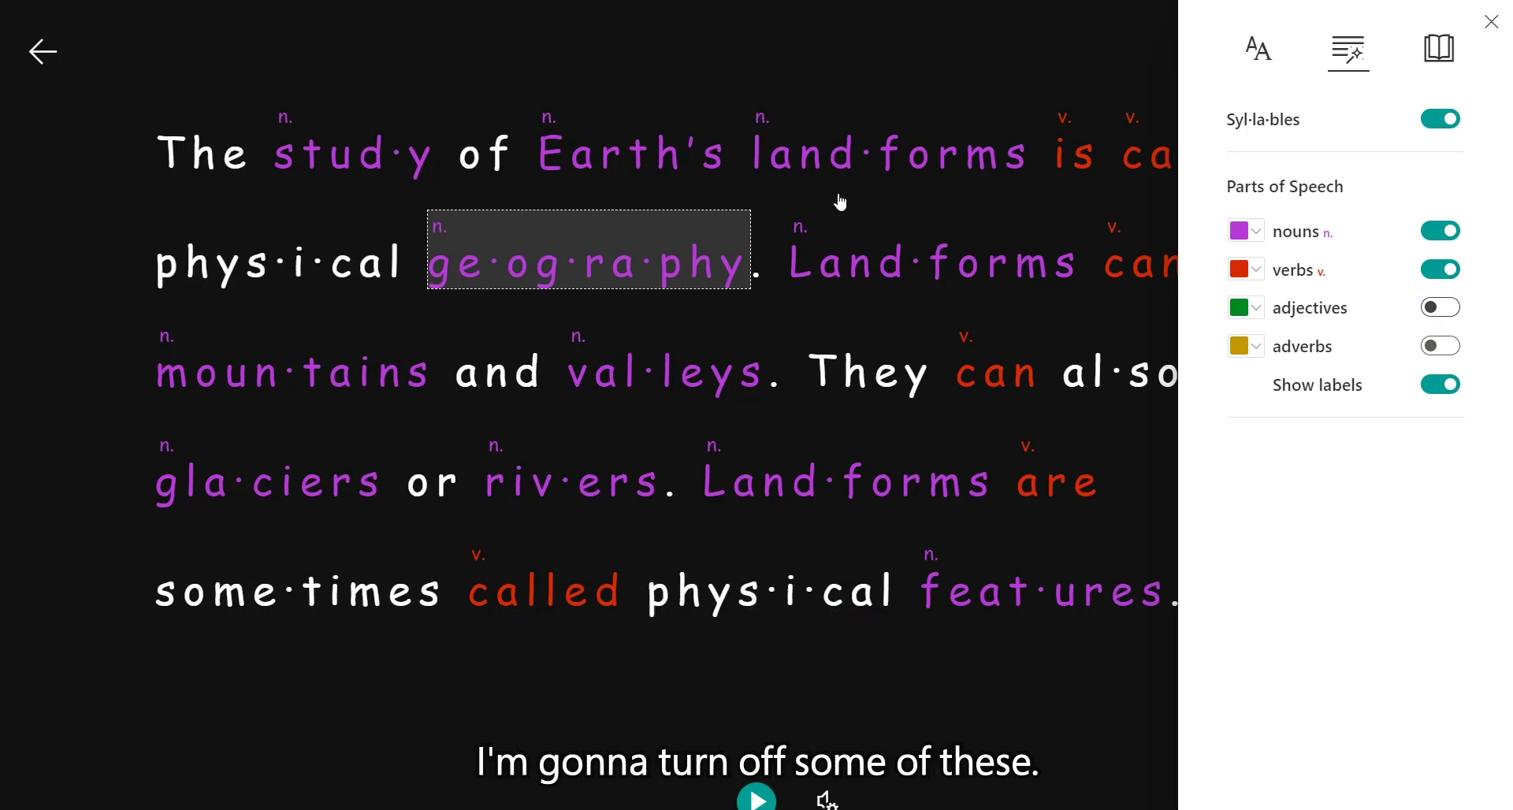
left_click(1257, 237)
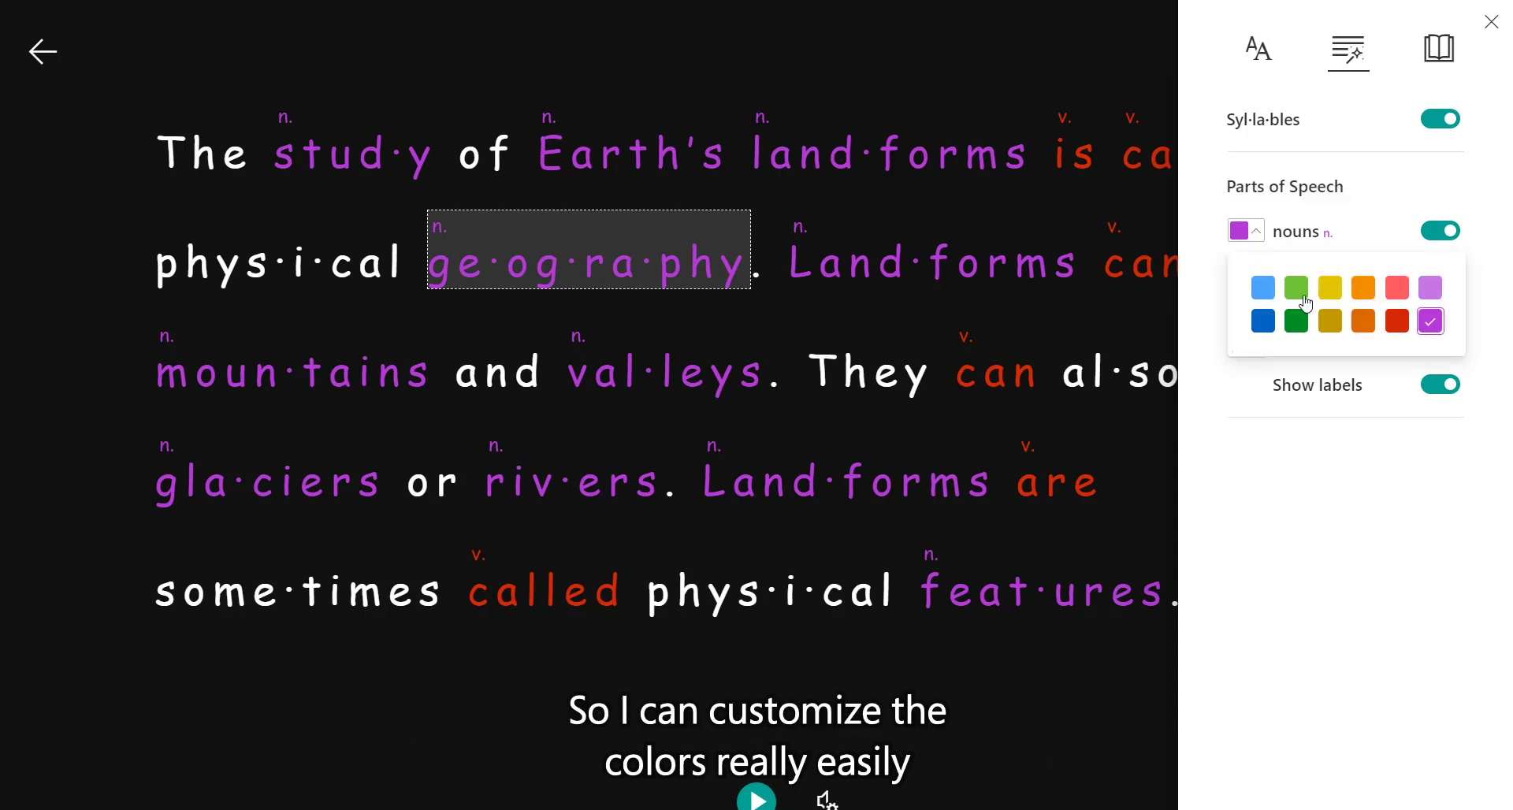
left_click(1263, 321)
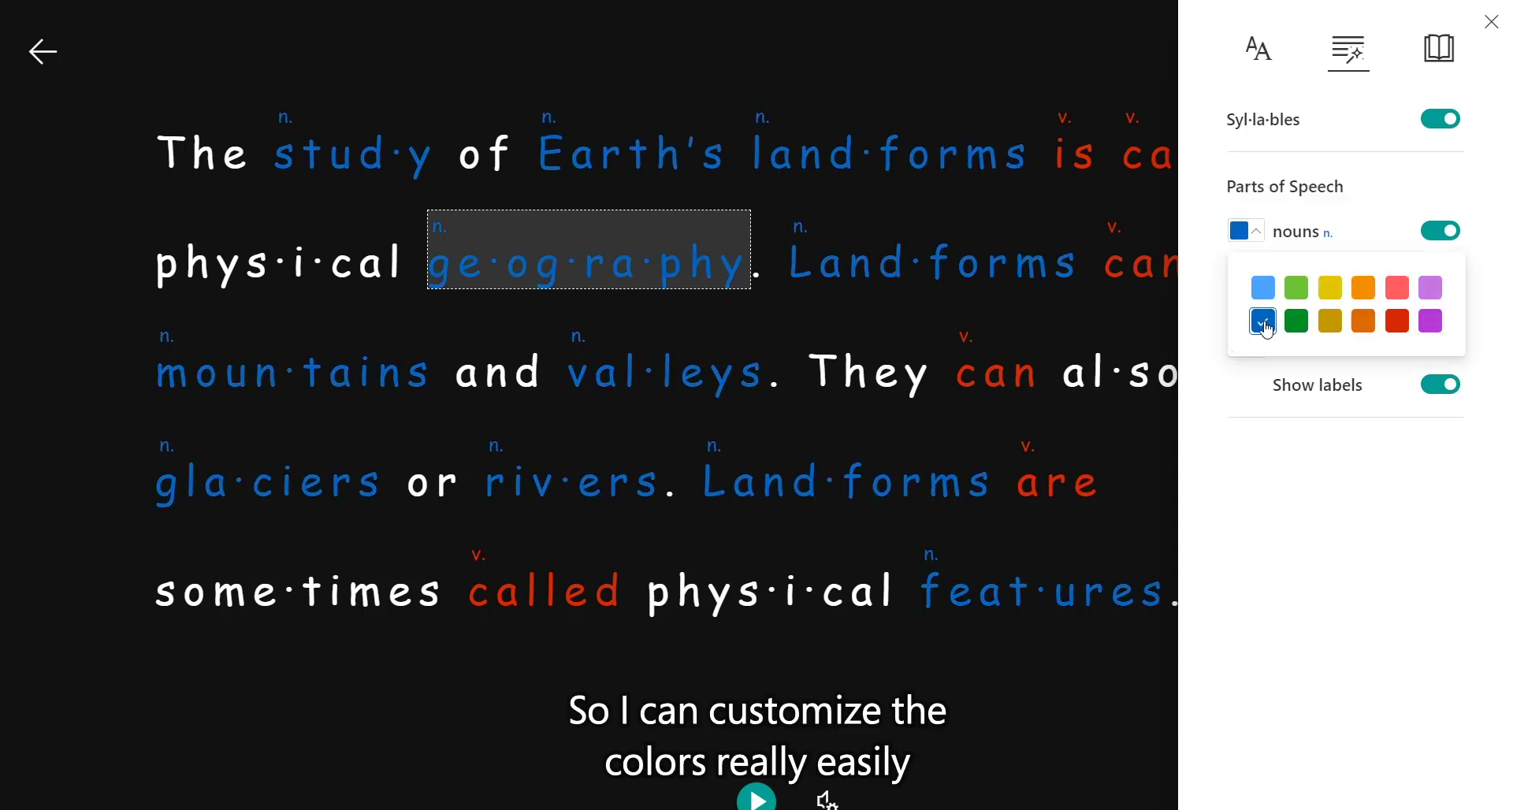
left_click(1393, 189)
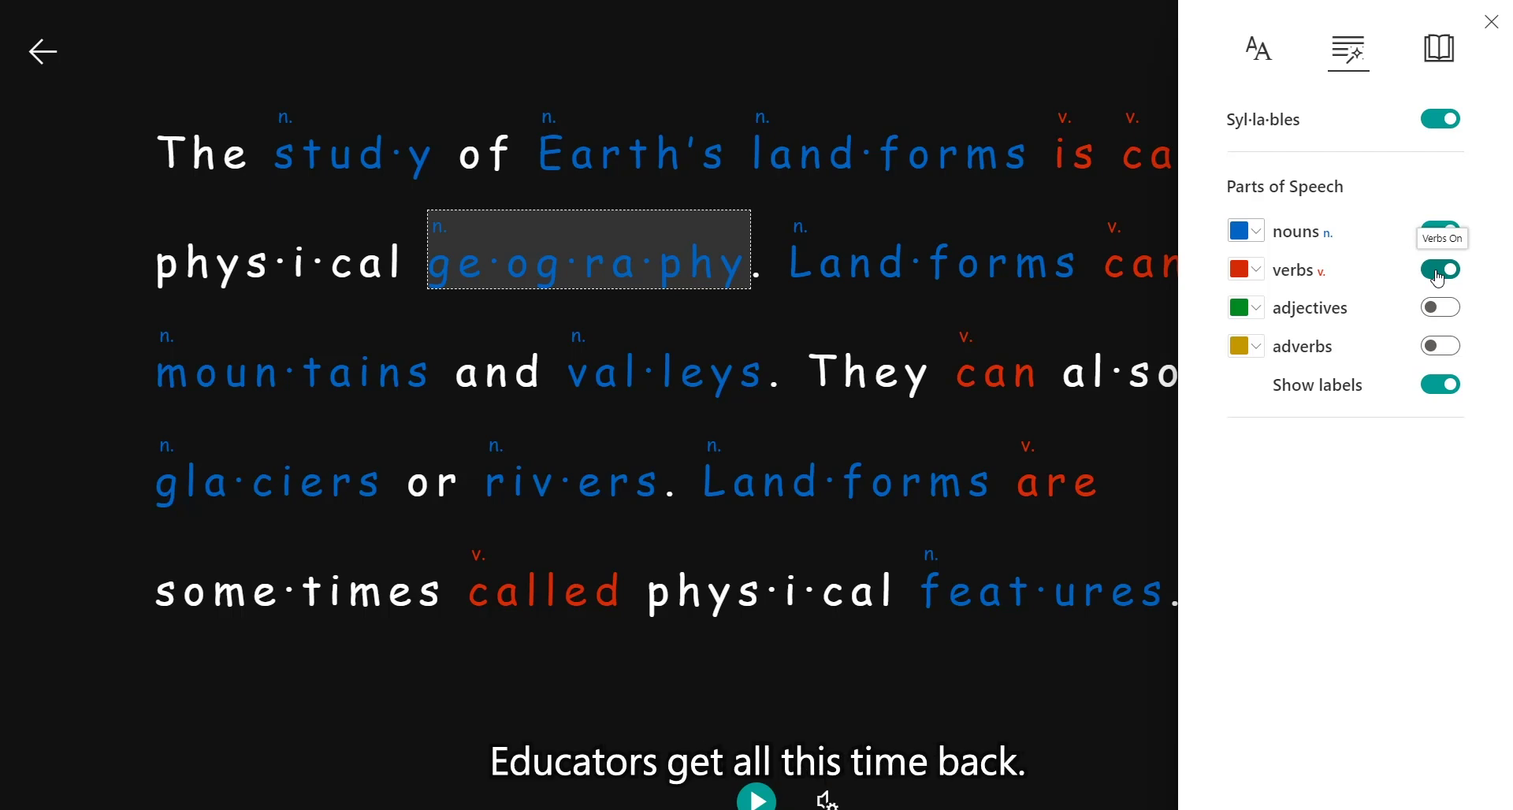
Turn off the remaining verb and noun highlighting, the part-of-speech labels and the syllable breaks
left_click(1439, 272)
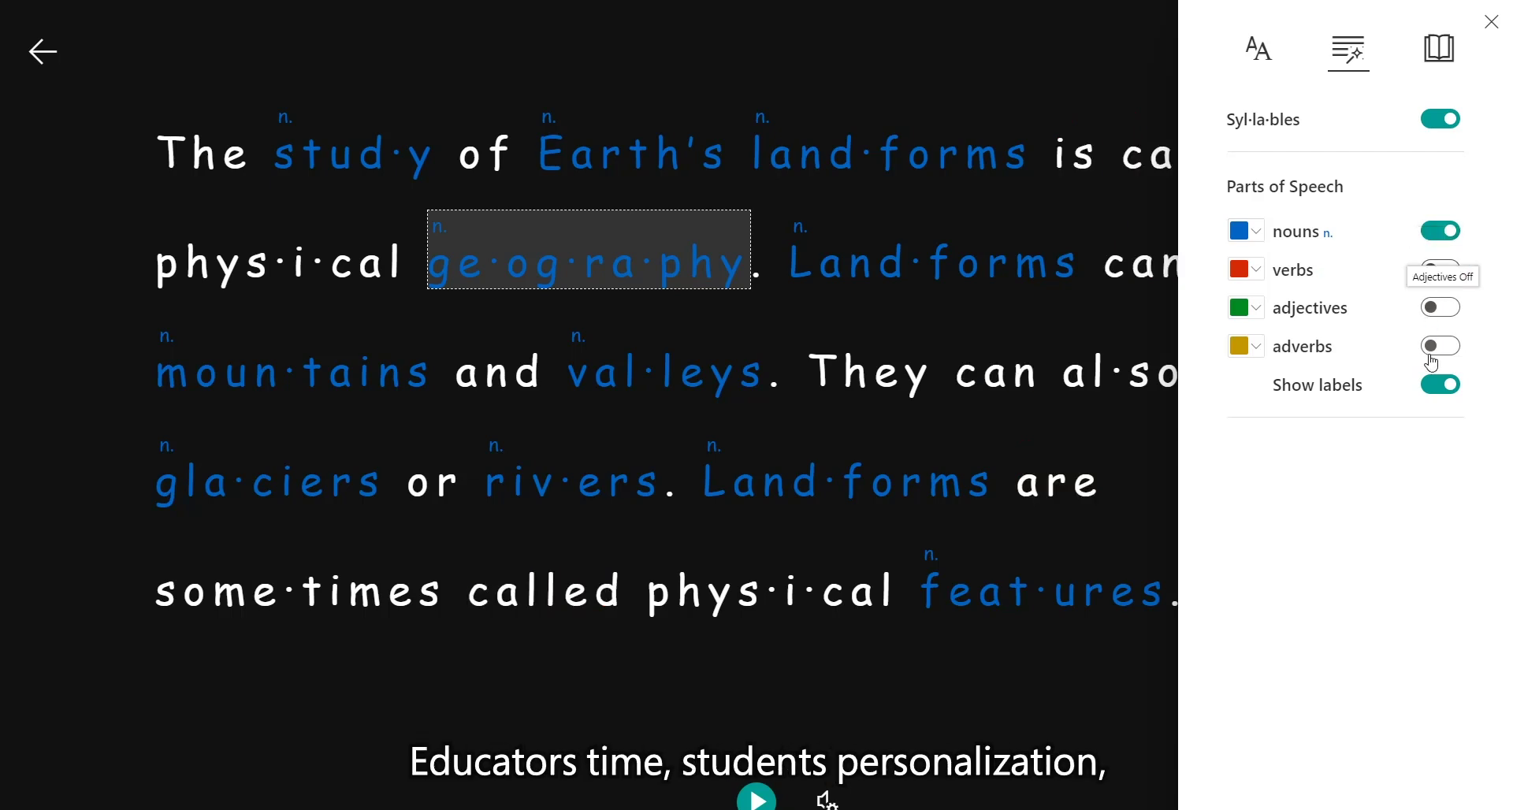
left_click(1435, 386)
left_click(1435, 232)
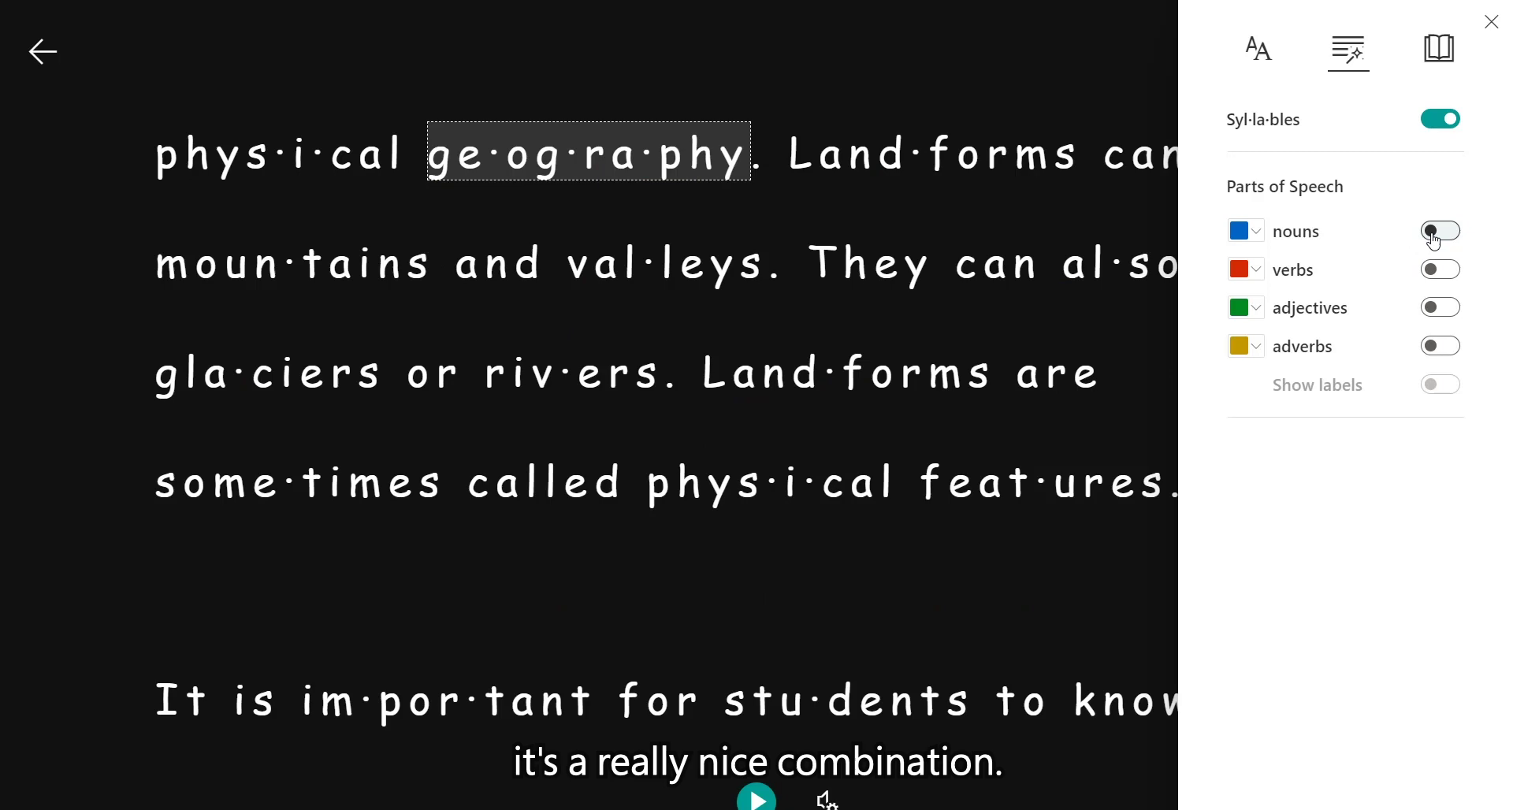
left_click(1439, 120)
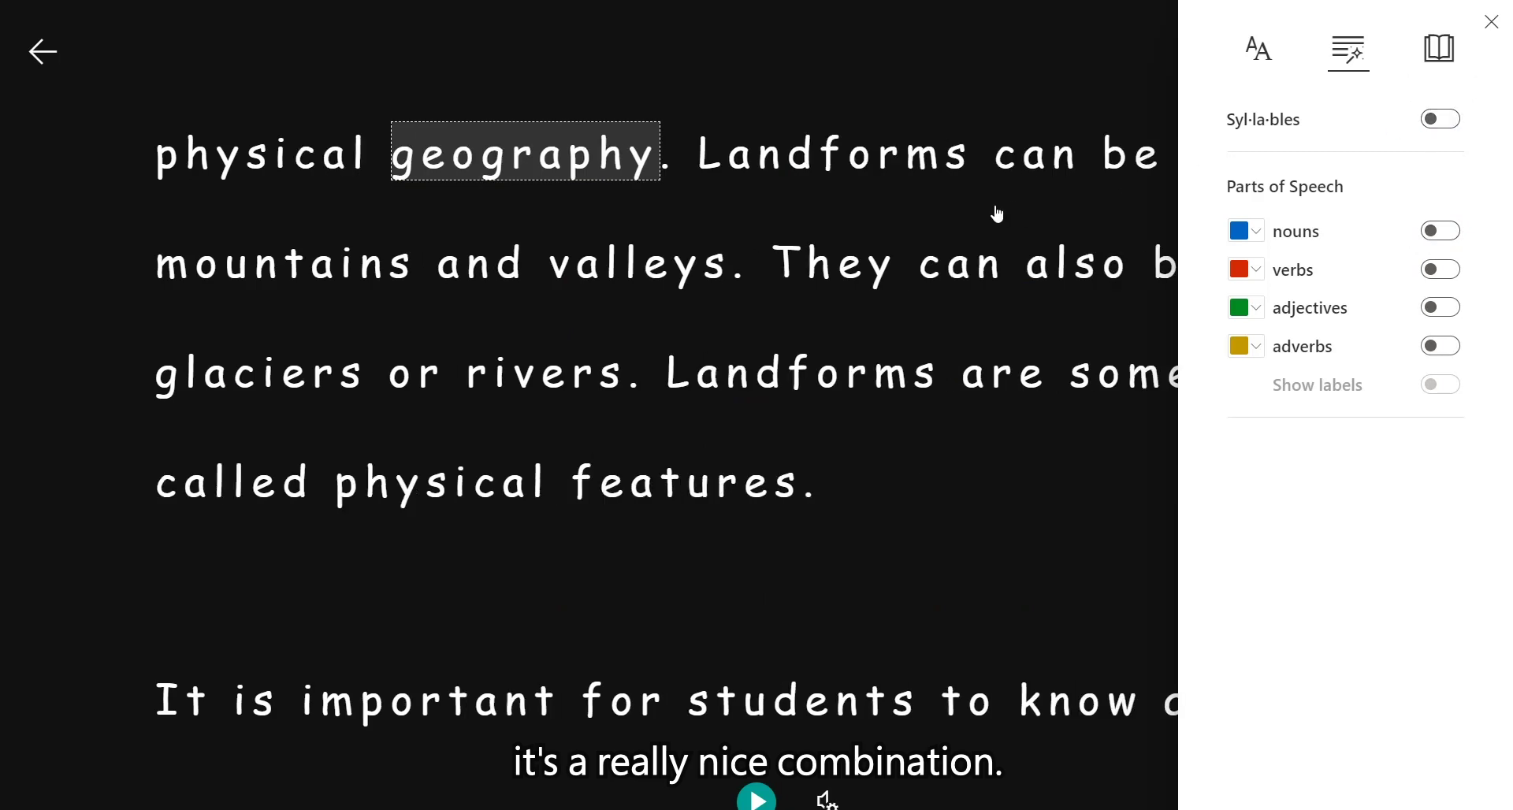
Apply the cyan background theme to the reading view
scroll(996, 209, "up", 1)
left_click(1273, 59)
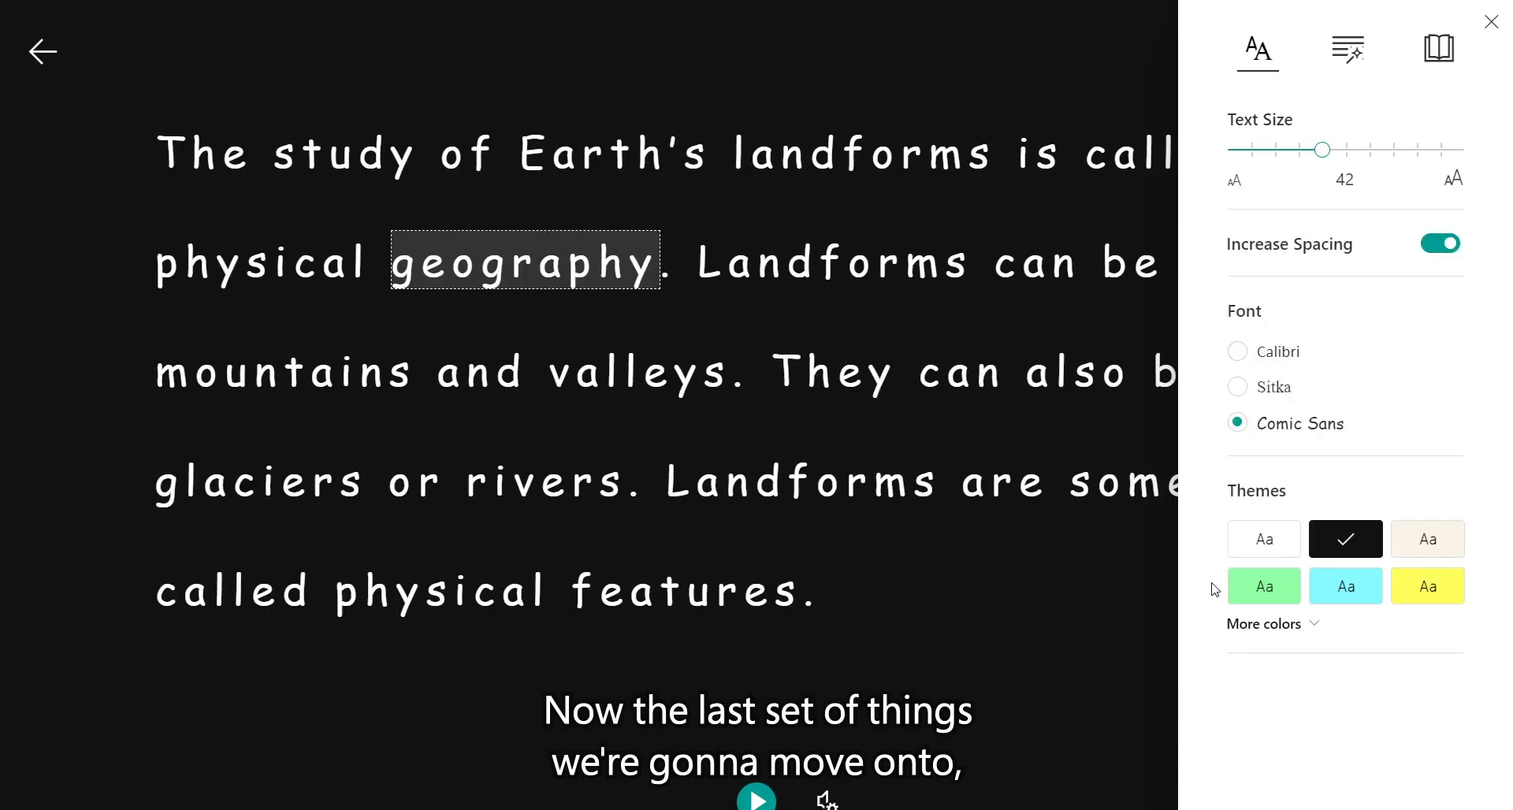
left_click(1362, 596)
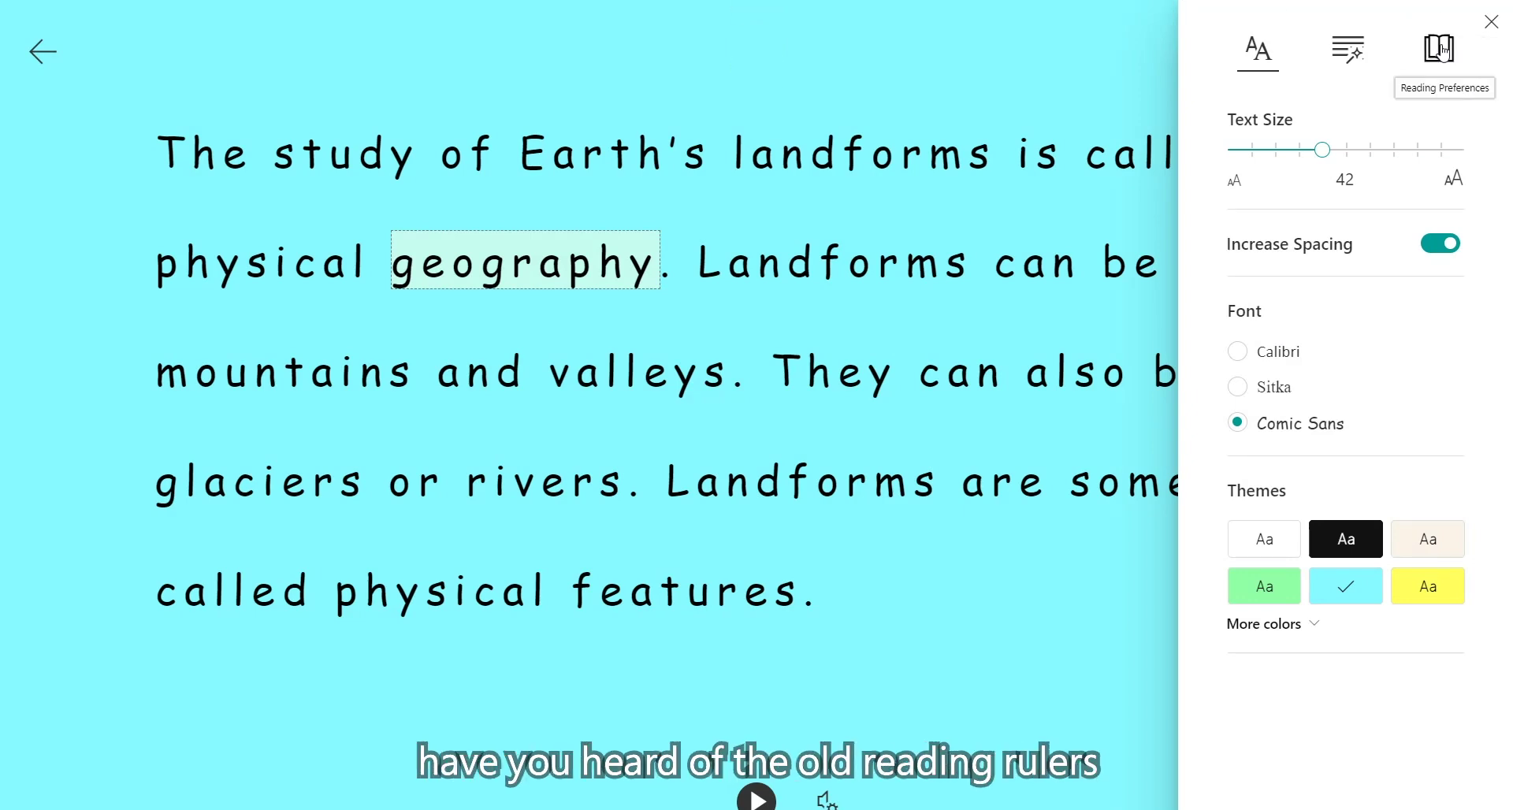
Turn on Line Focus with a single line of text shown and close the reading preferences
left_click(1441, 50)
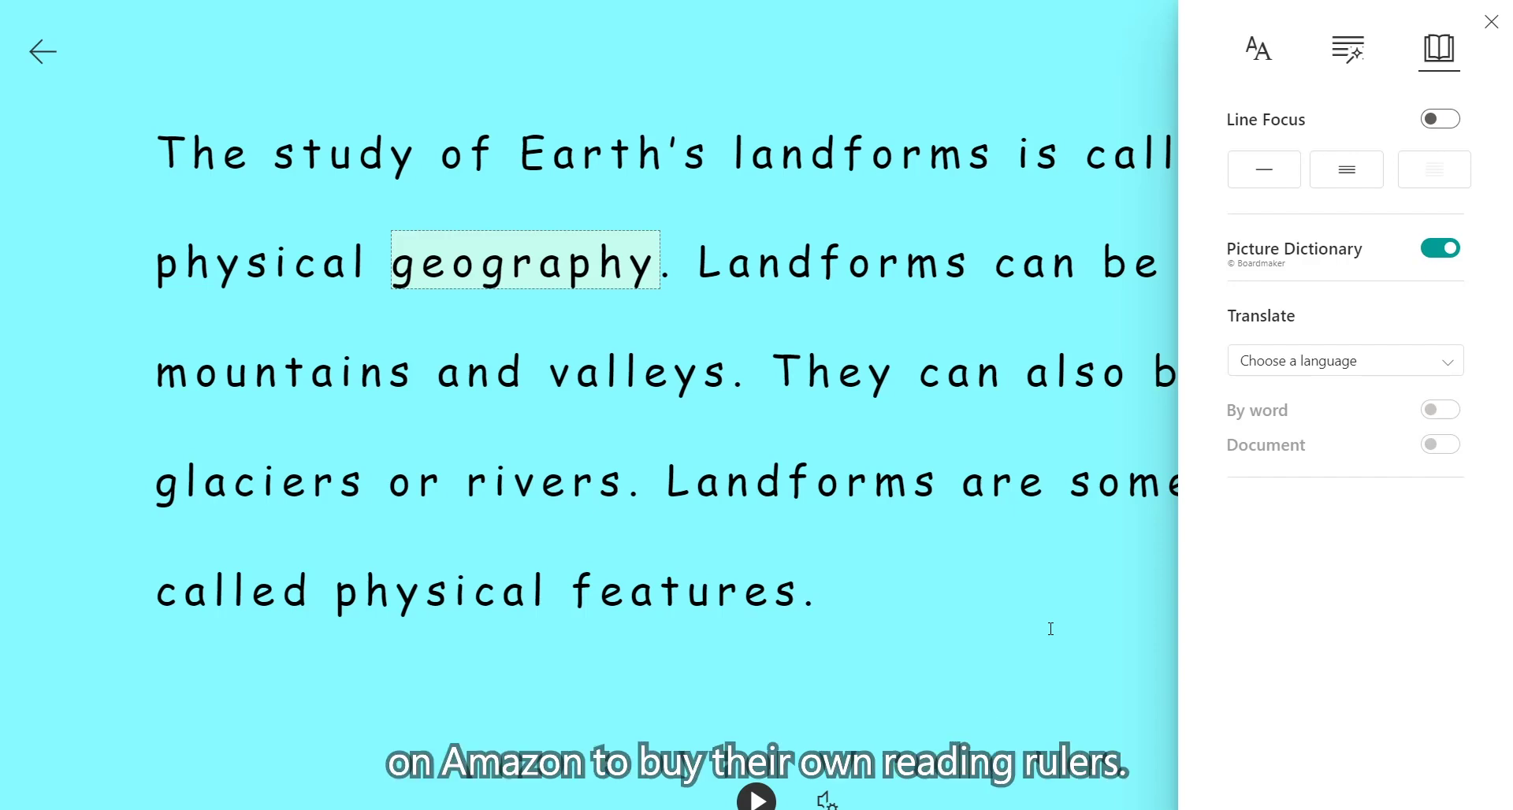
right_click(1267, 175)
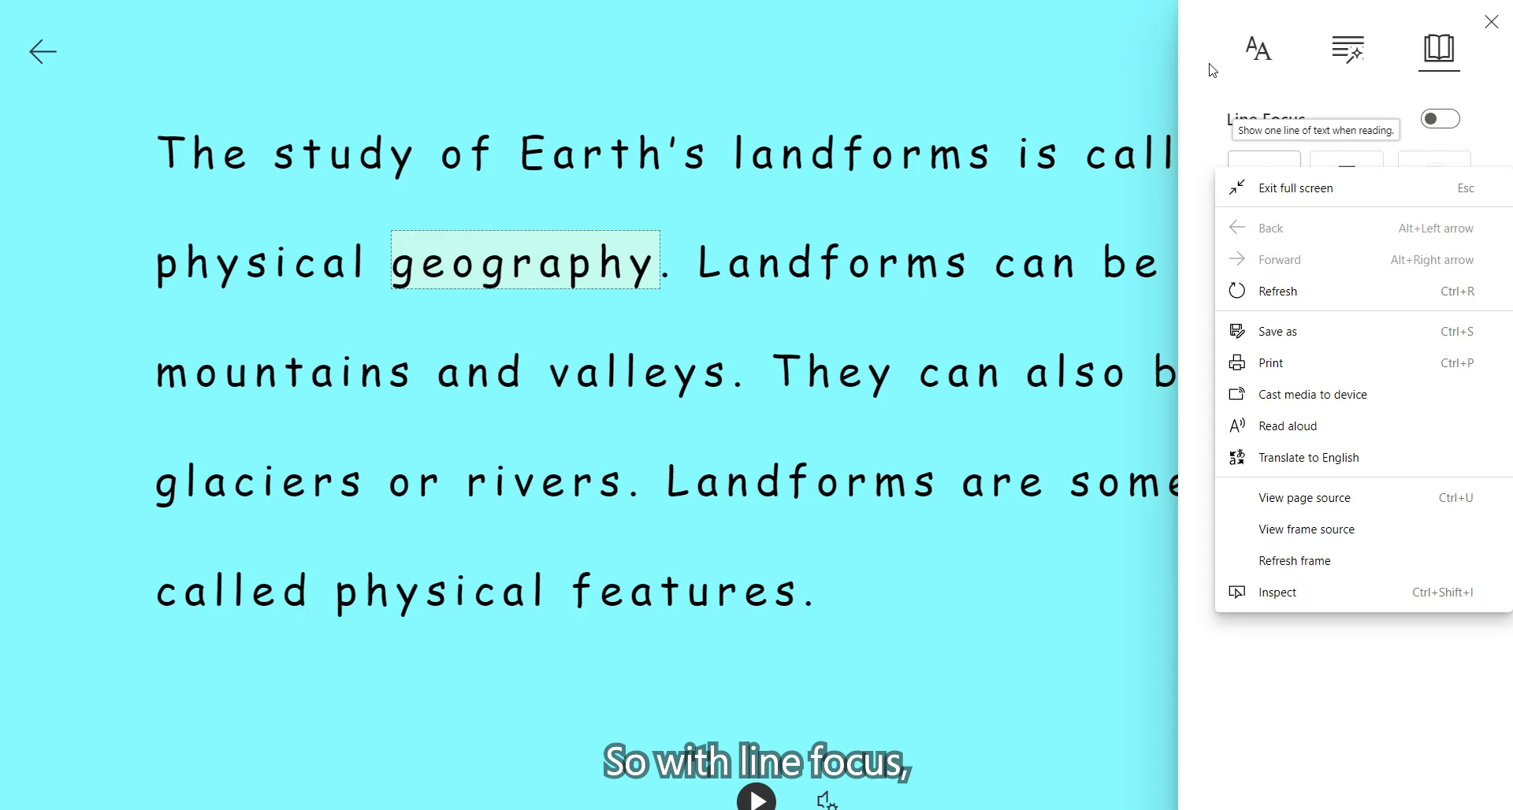
left_click(1218, 73)
left_click(1261, 169)
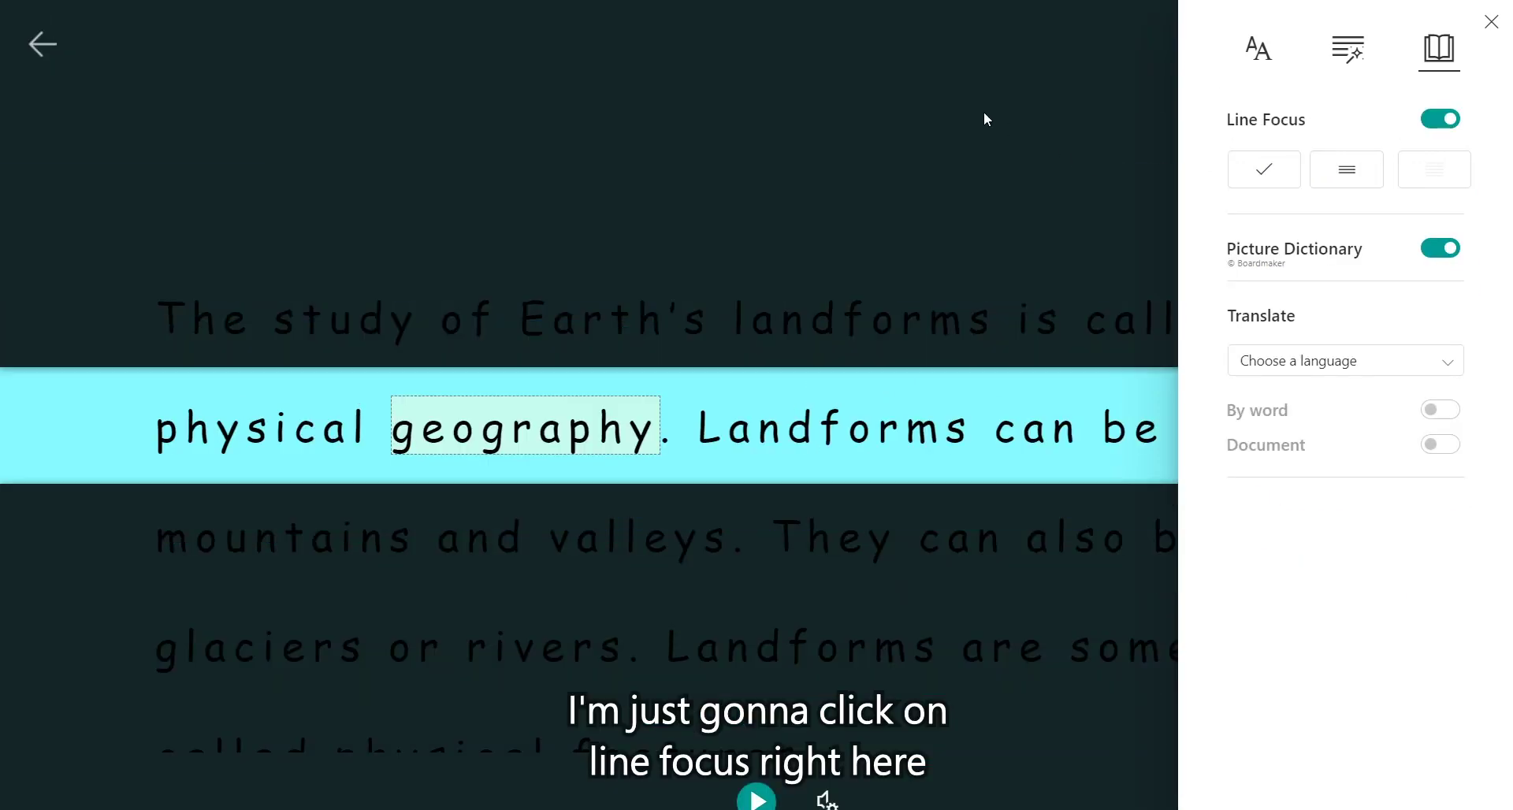
left_click(984, 113)
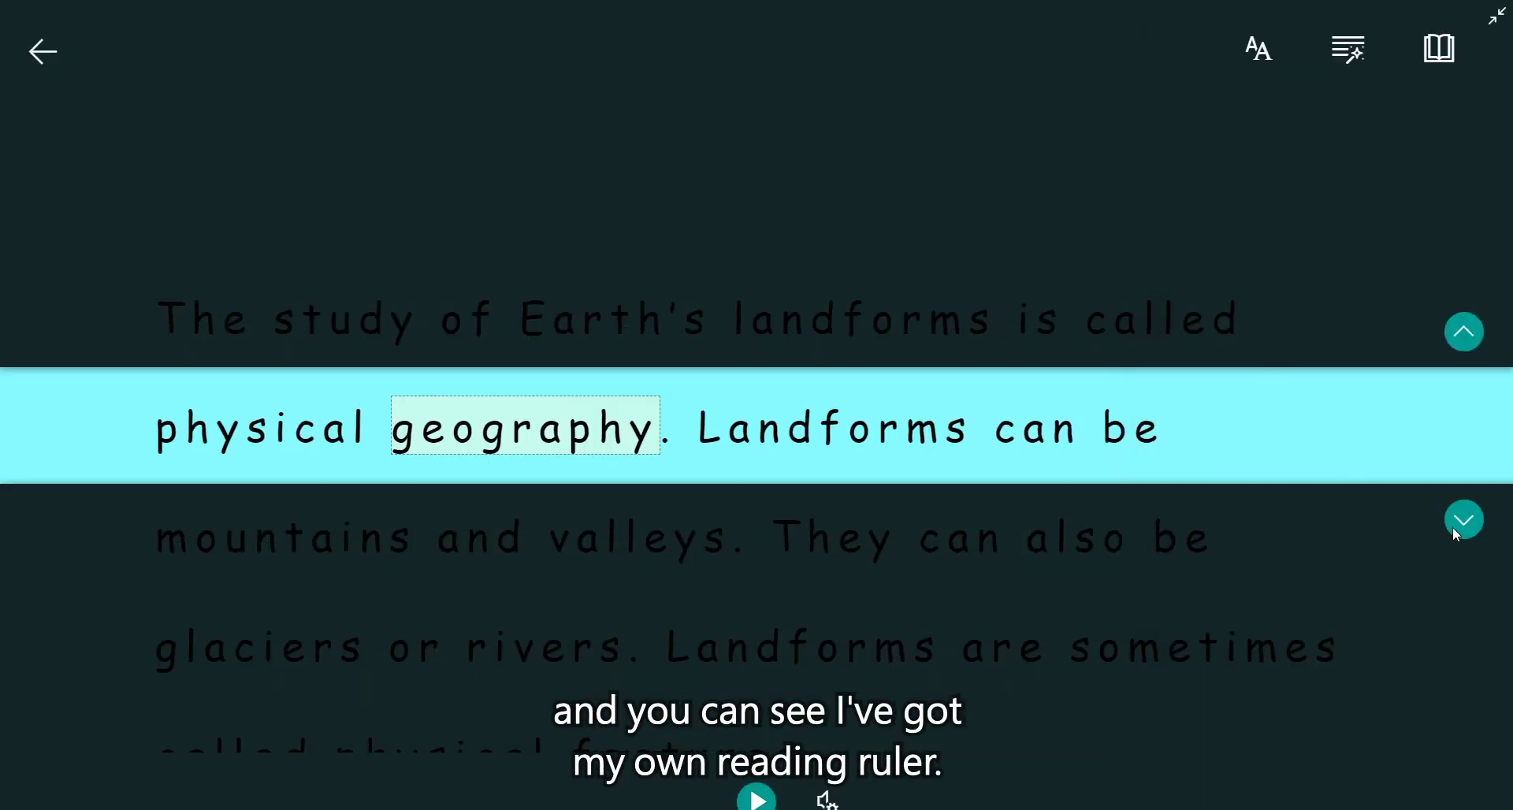
Play and pause read aloud with the one-line focus, and move the focus down and back up the passage
left_click(756, 800)
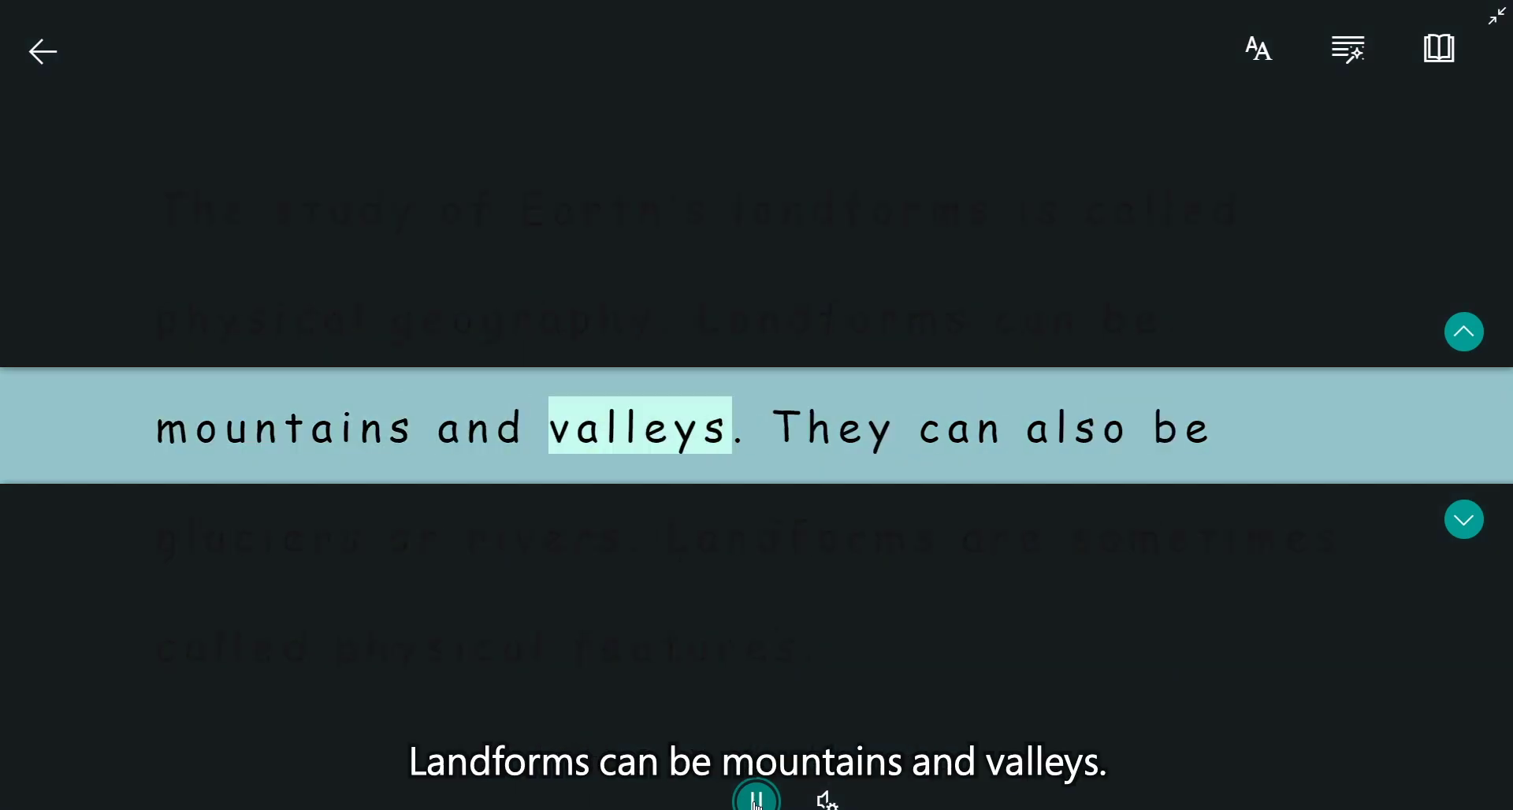
left_click(757, 800)
left_click(1466, 521)
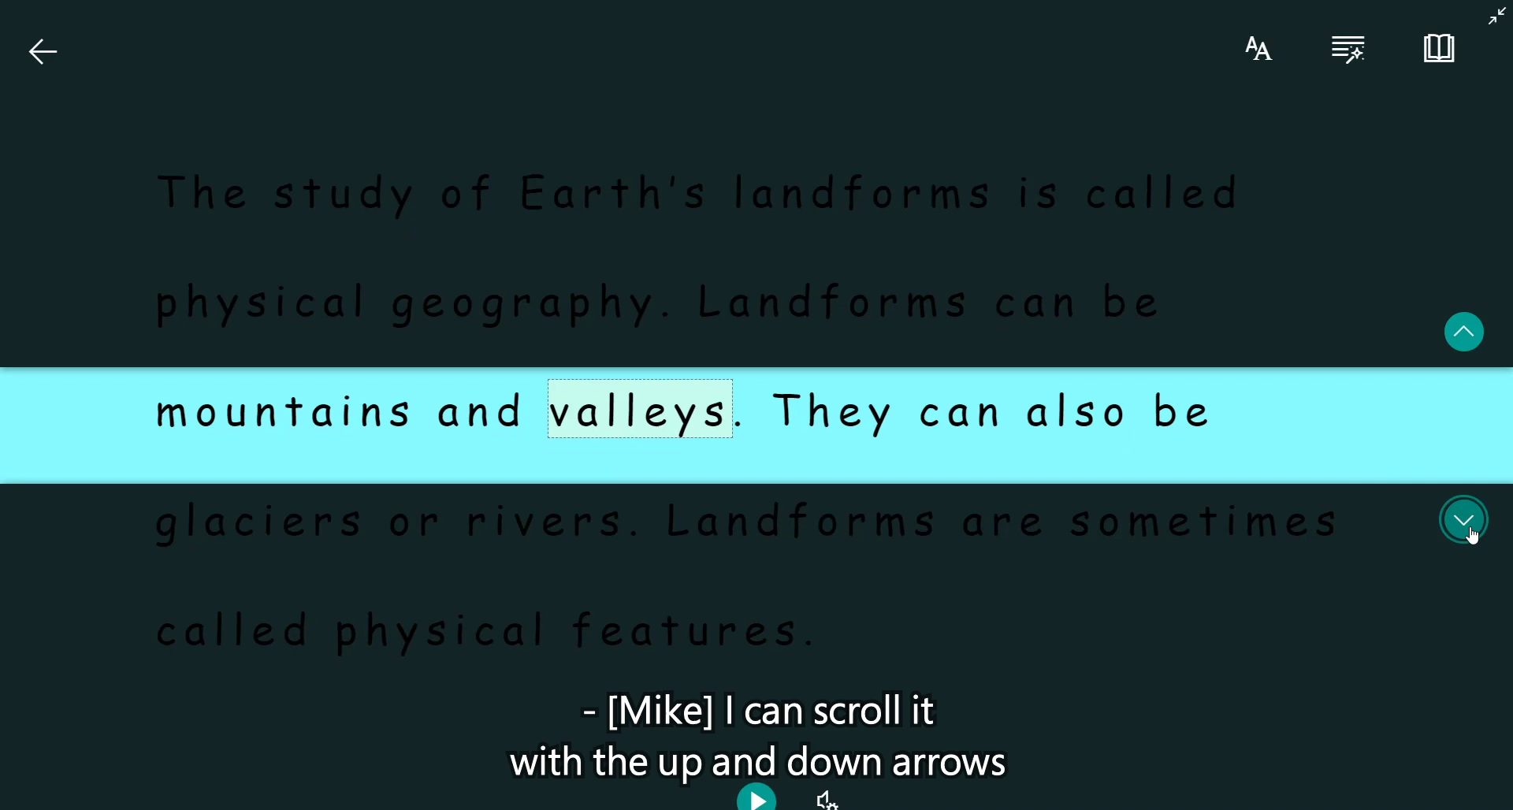
left_click(1466, 522)
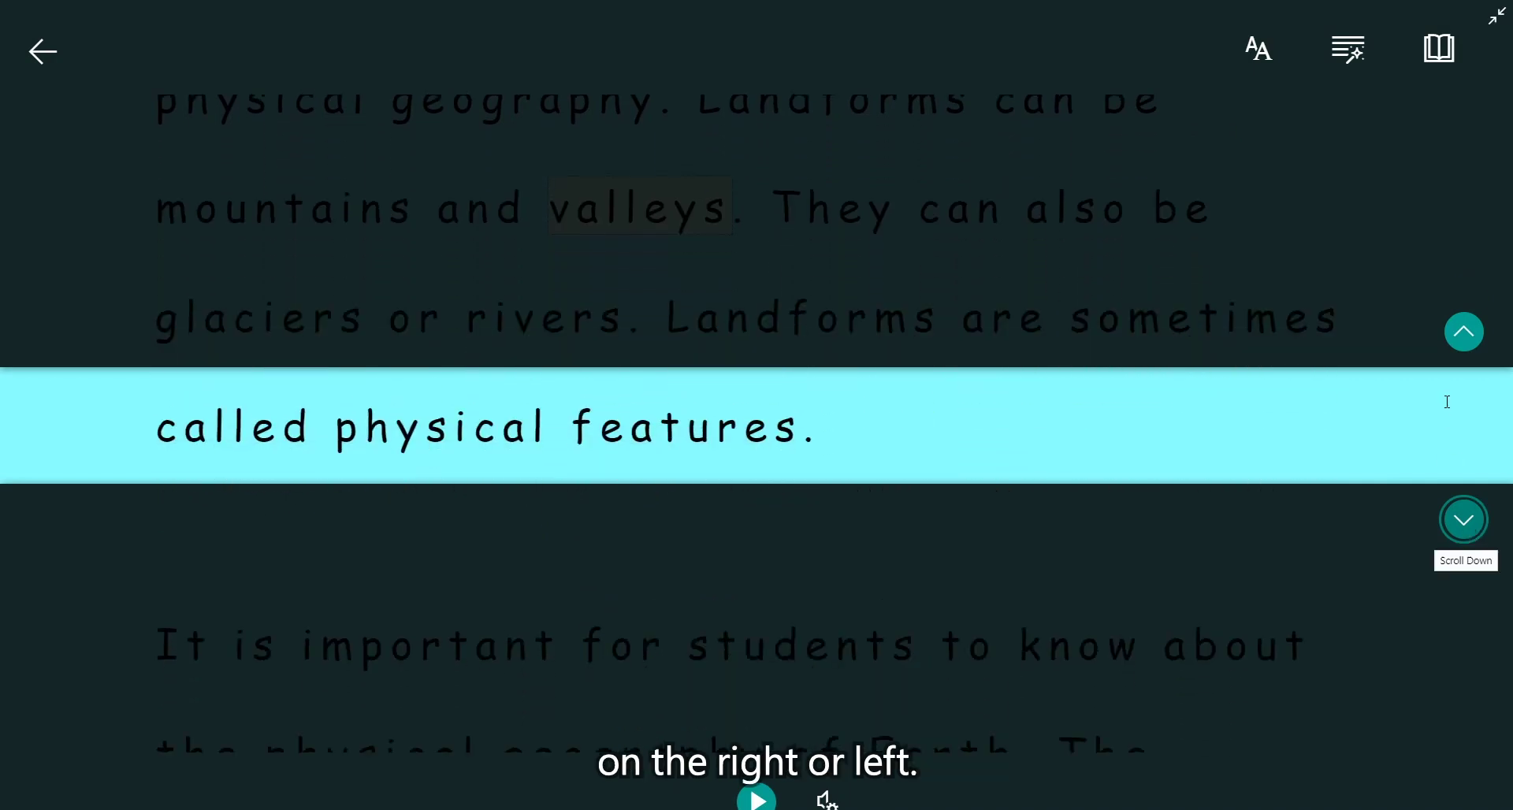
left_click(1464, 332)
scroll(1363, 110, "up", 1)
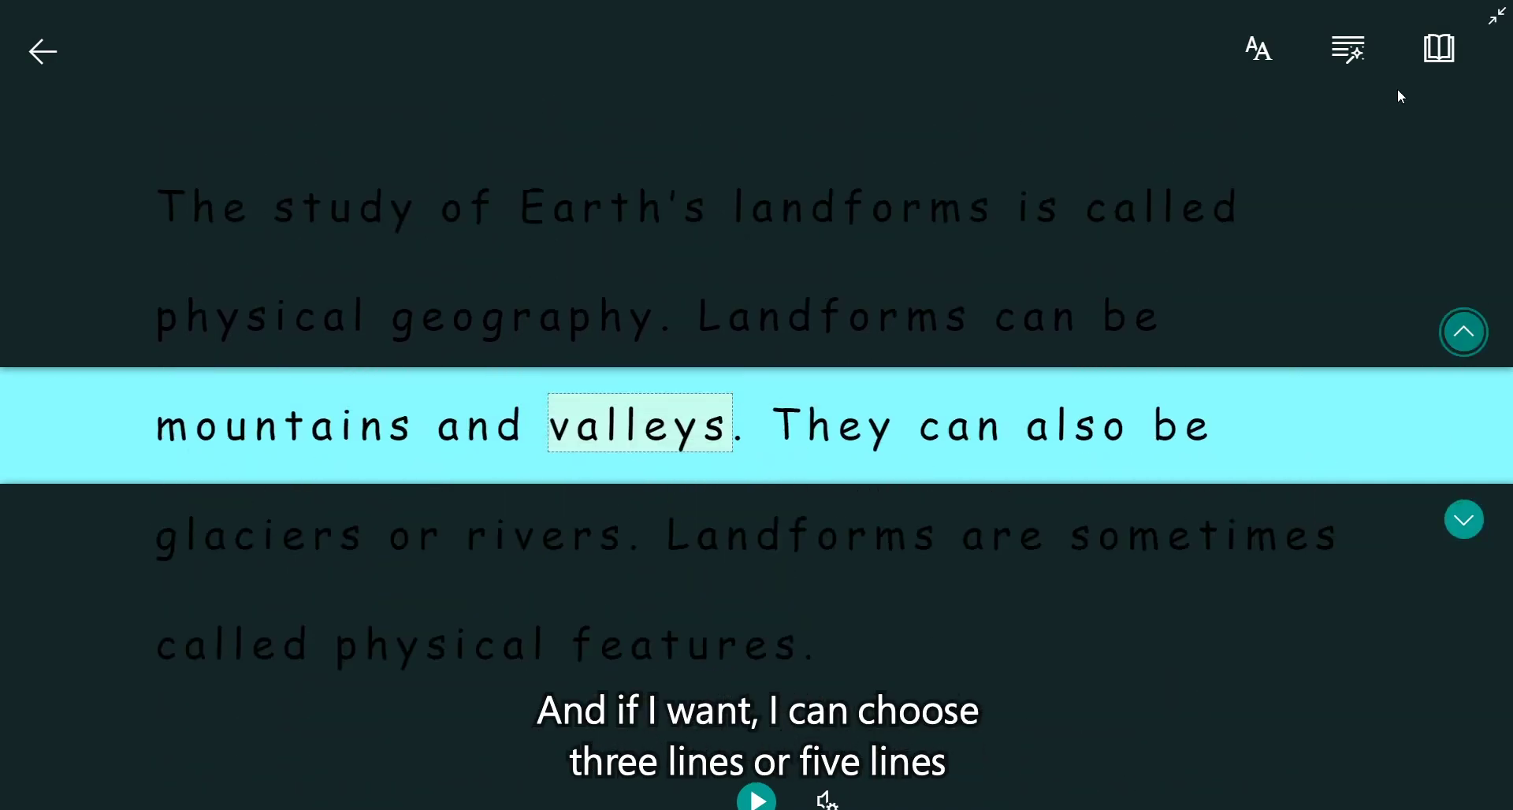
Switch Line Focus to show three lines of text and close the reading preferences
left_click(1439, 47)
left_click(1337, 188)
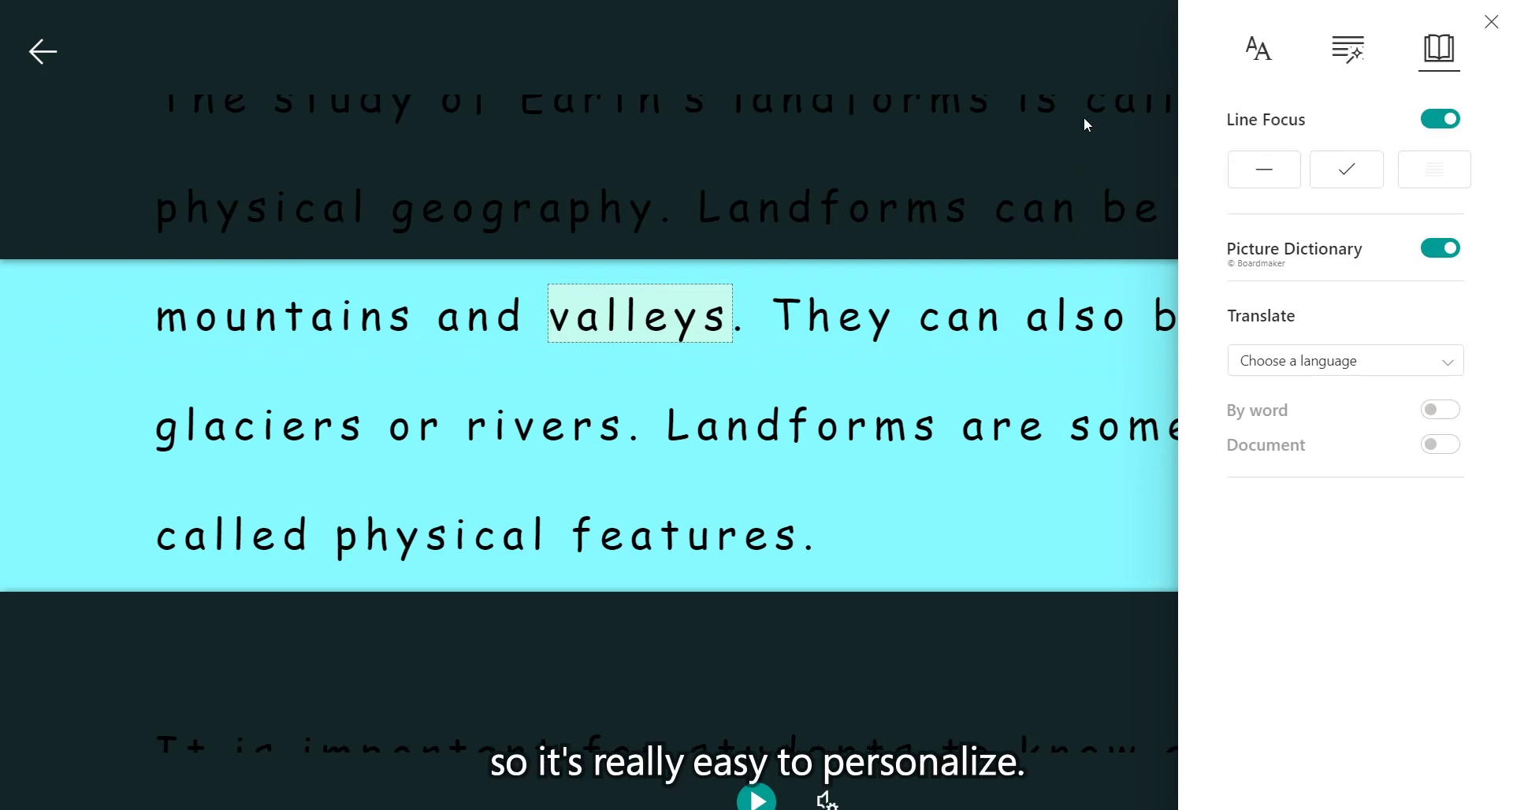
left_click(1078, 38)
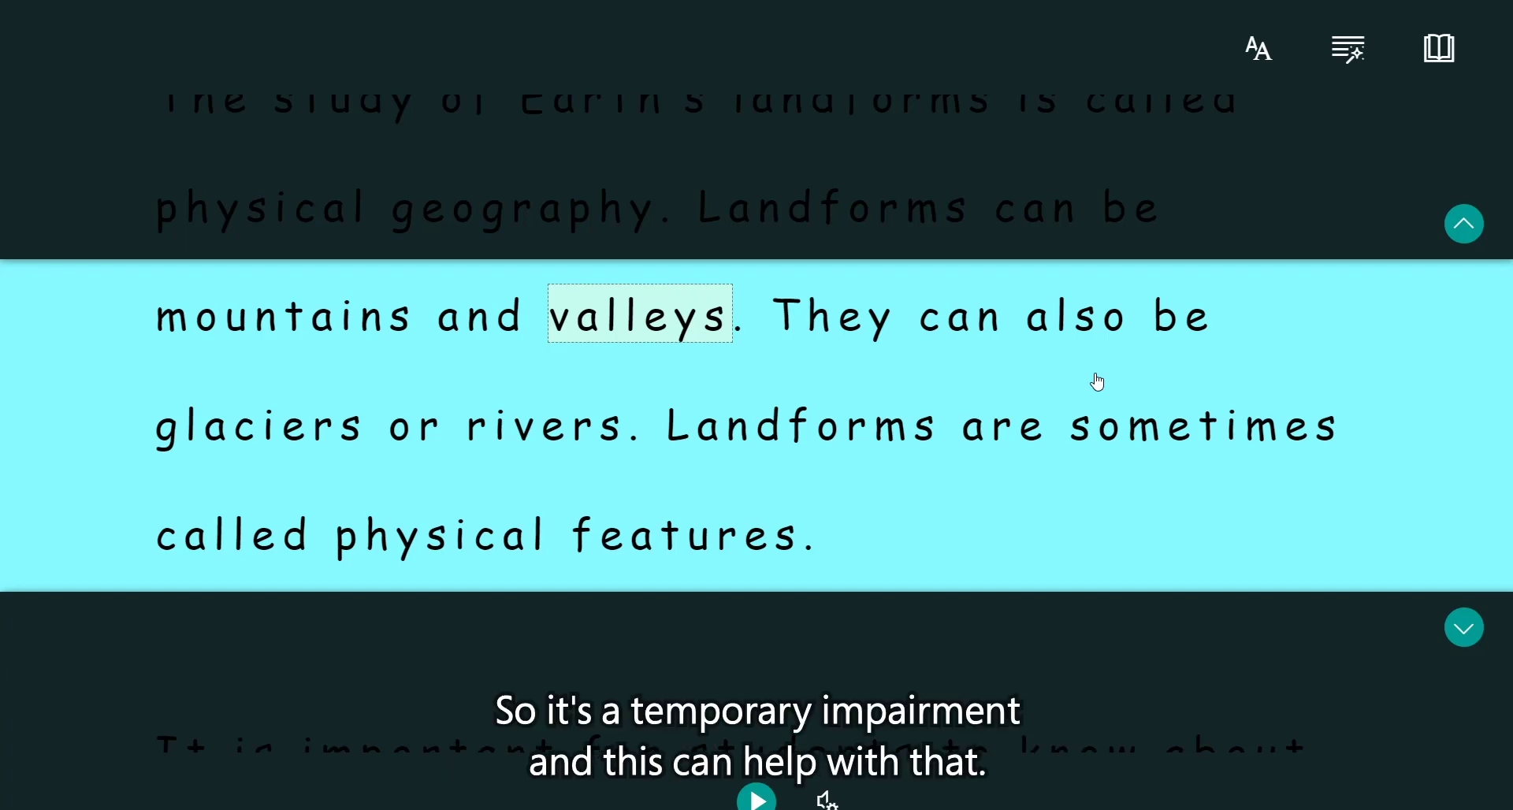
Turn off Line Focus and return to the full passage
left_click(1436, 65)
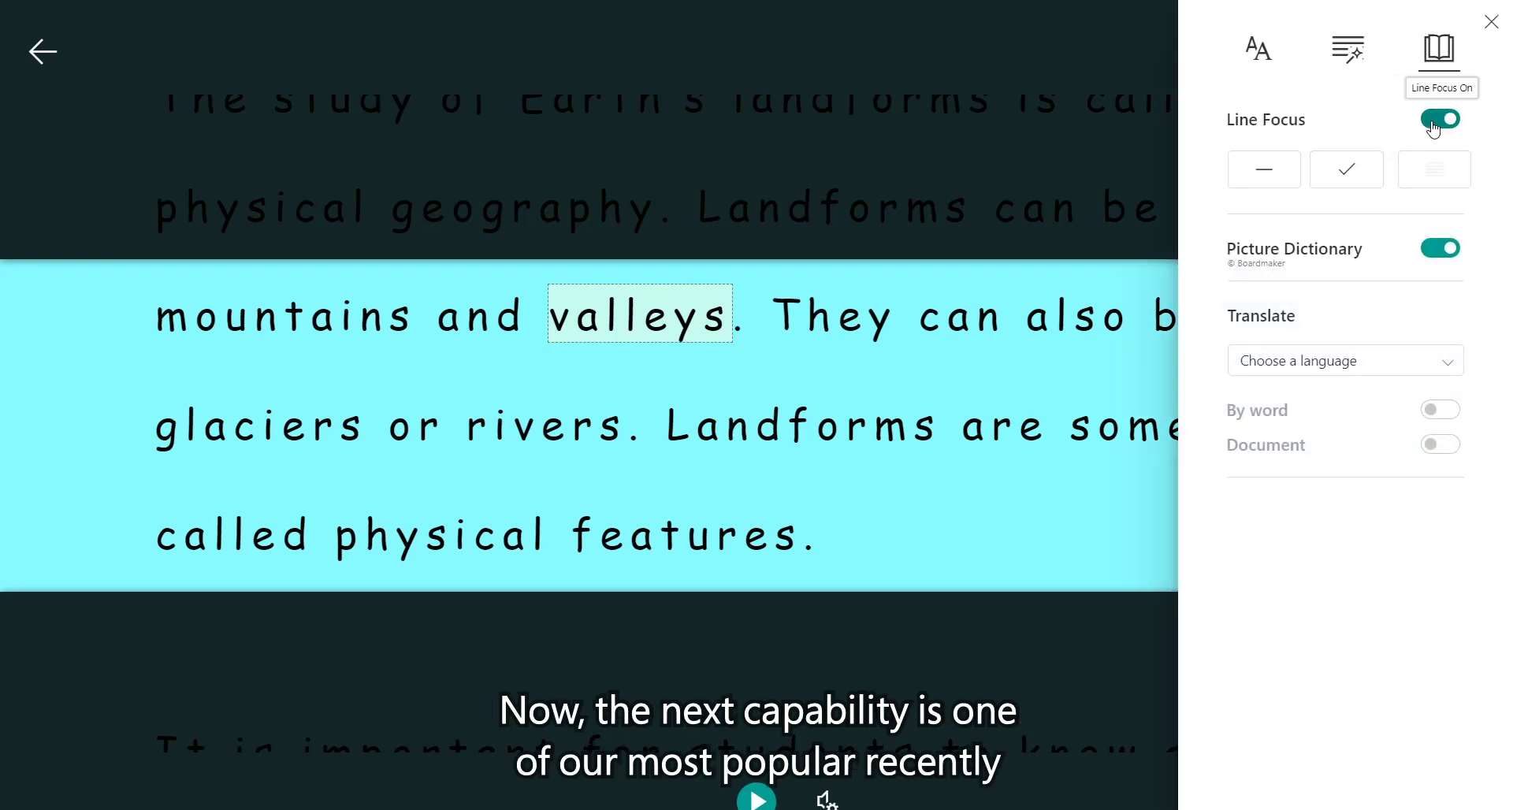
left_click(1439, 119)
left_click(1036, 56)
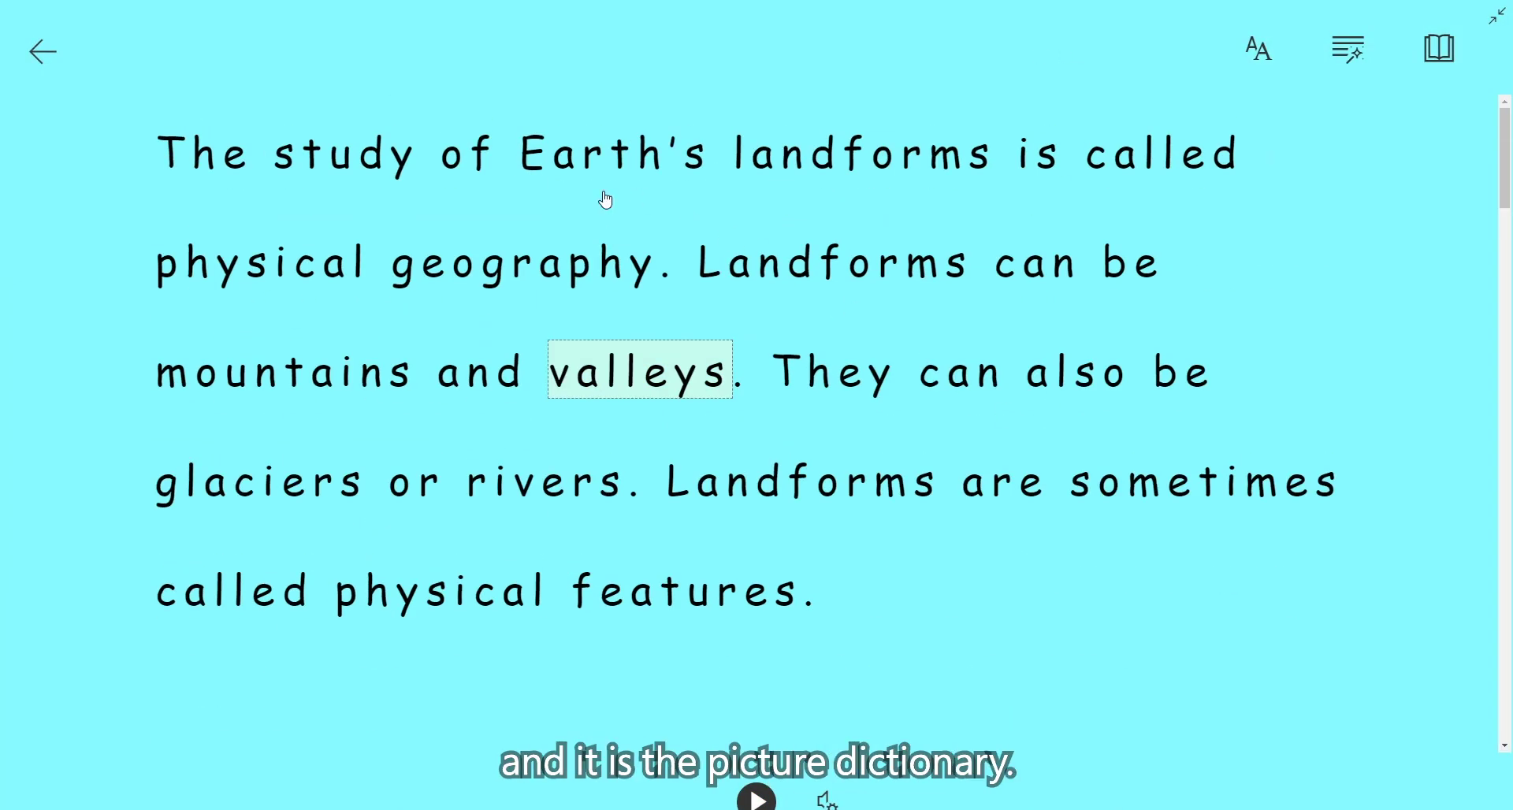
Look up "Earth's", "valleys" and "rivers" in the picture dictionary and listen to the pronunciation of "rivers"
left_click(566, 165)
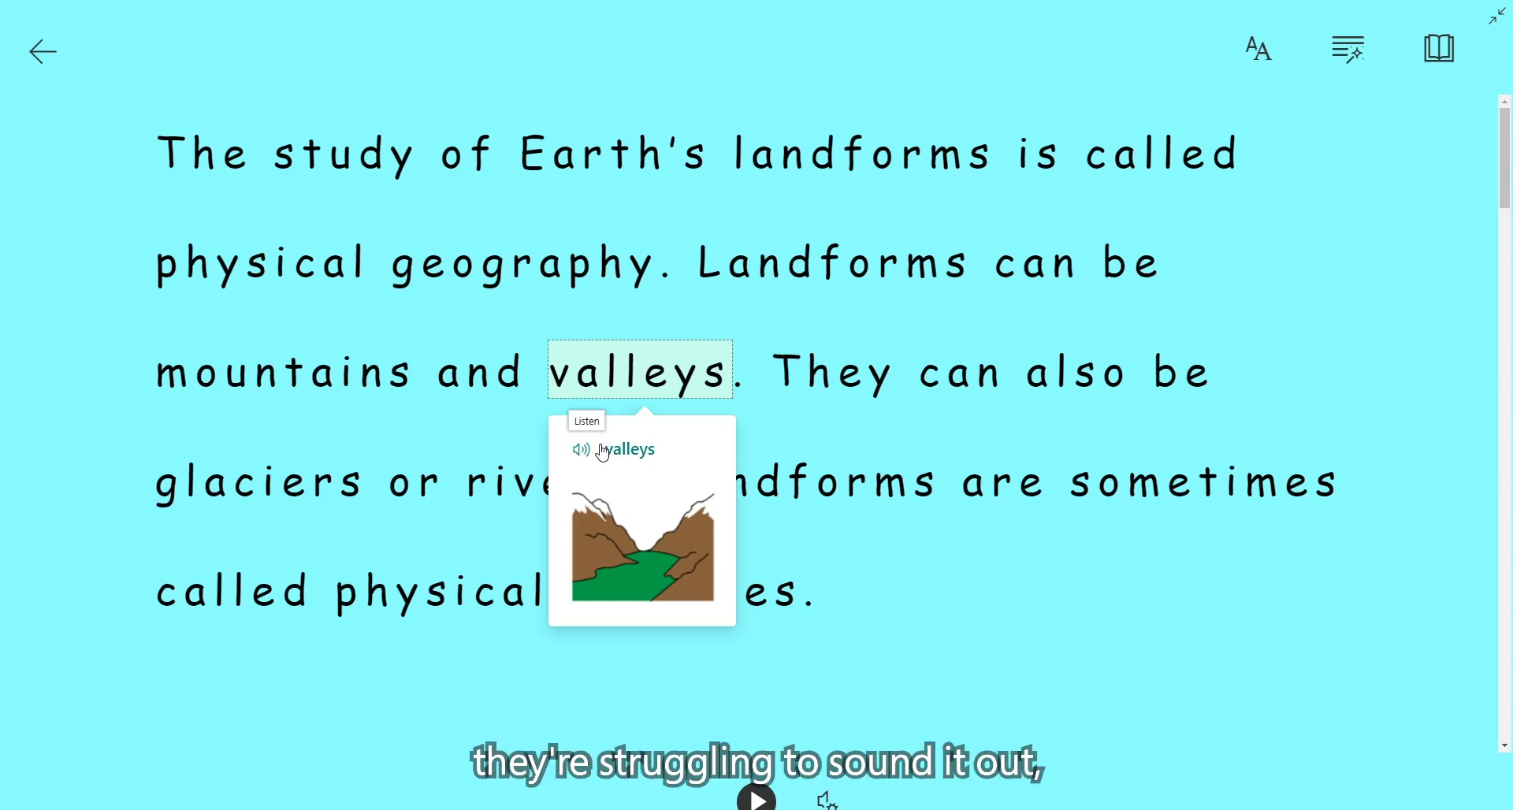
left_click(507, 482)
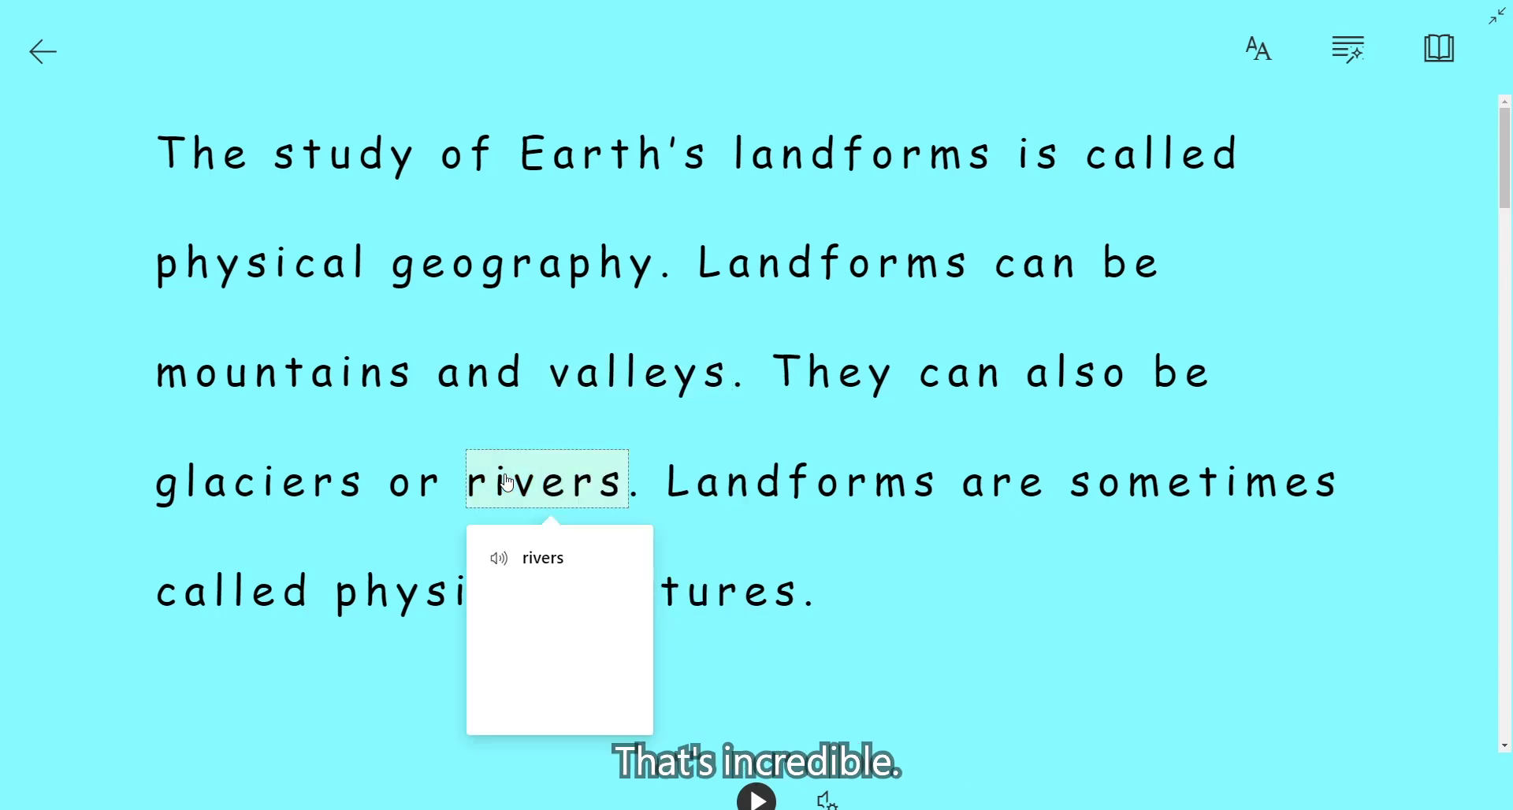
left_click(494, 561)
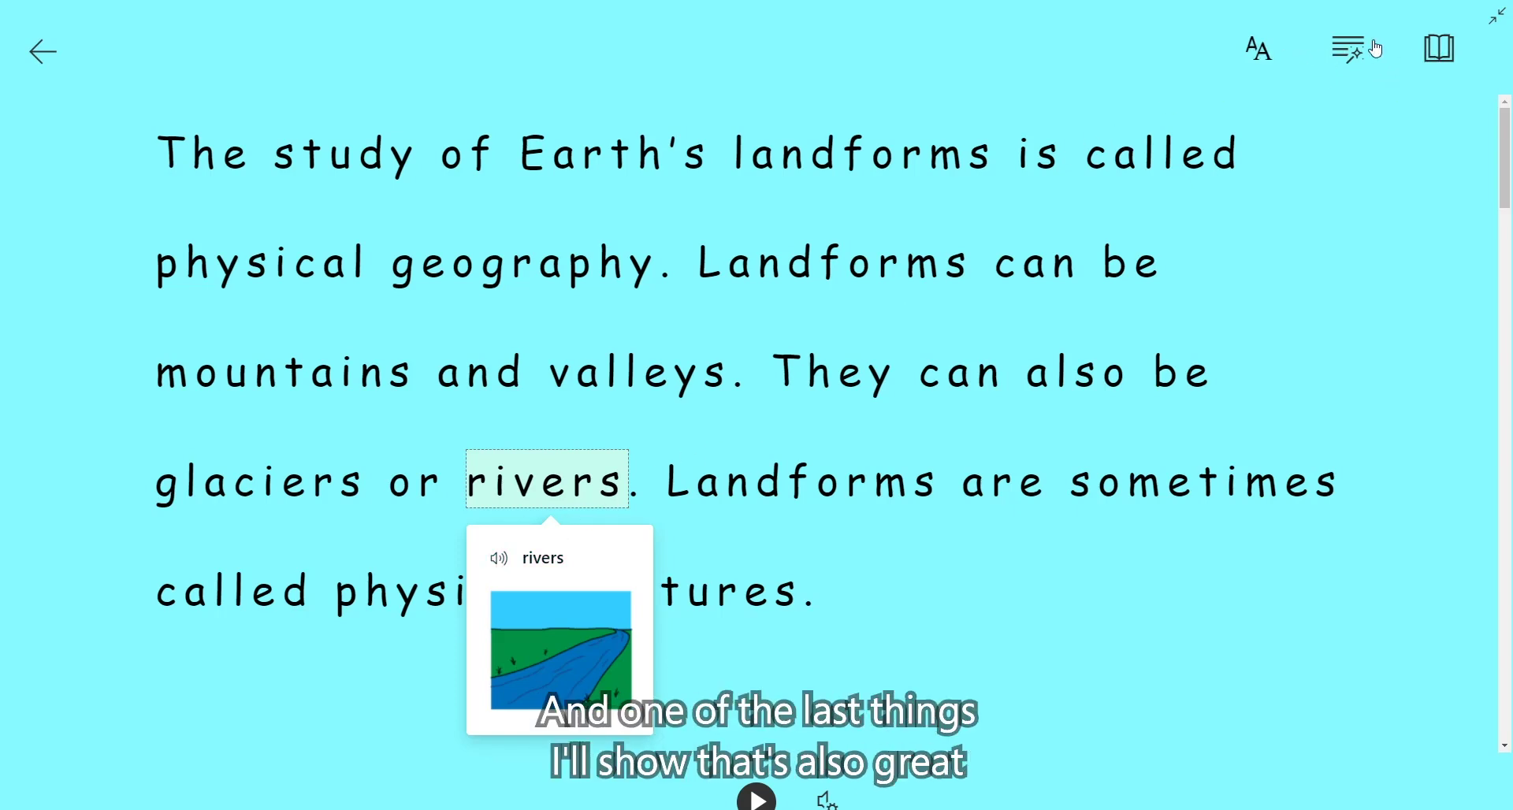
Set the translation language to Spanish (Mexico) for word-by-word translation
left_click(1439, 48)
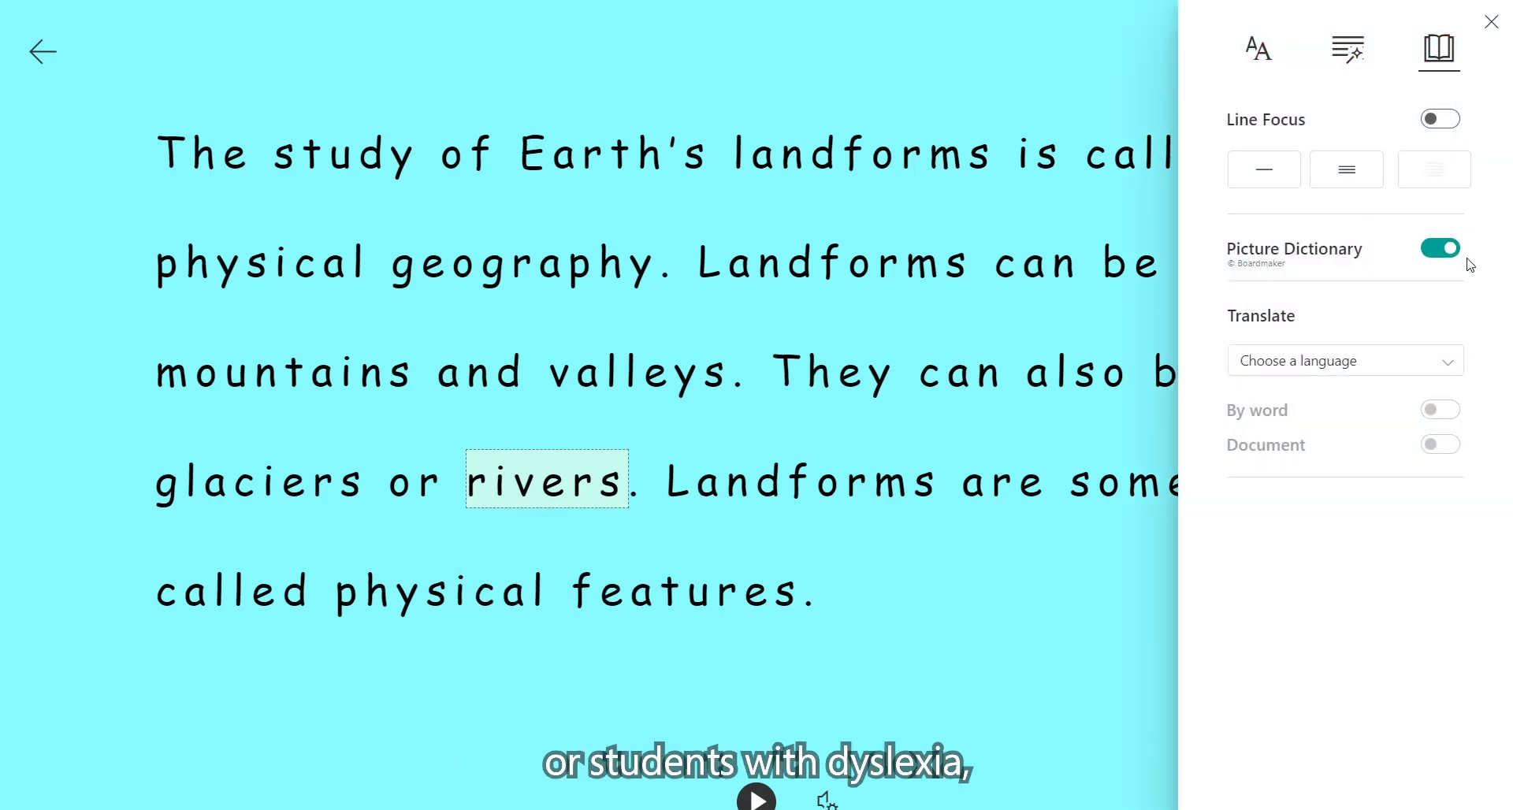
left_click(1368, 369)
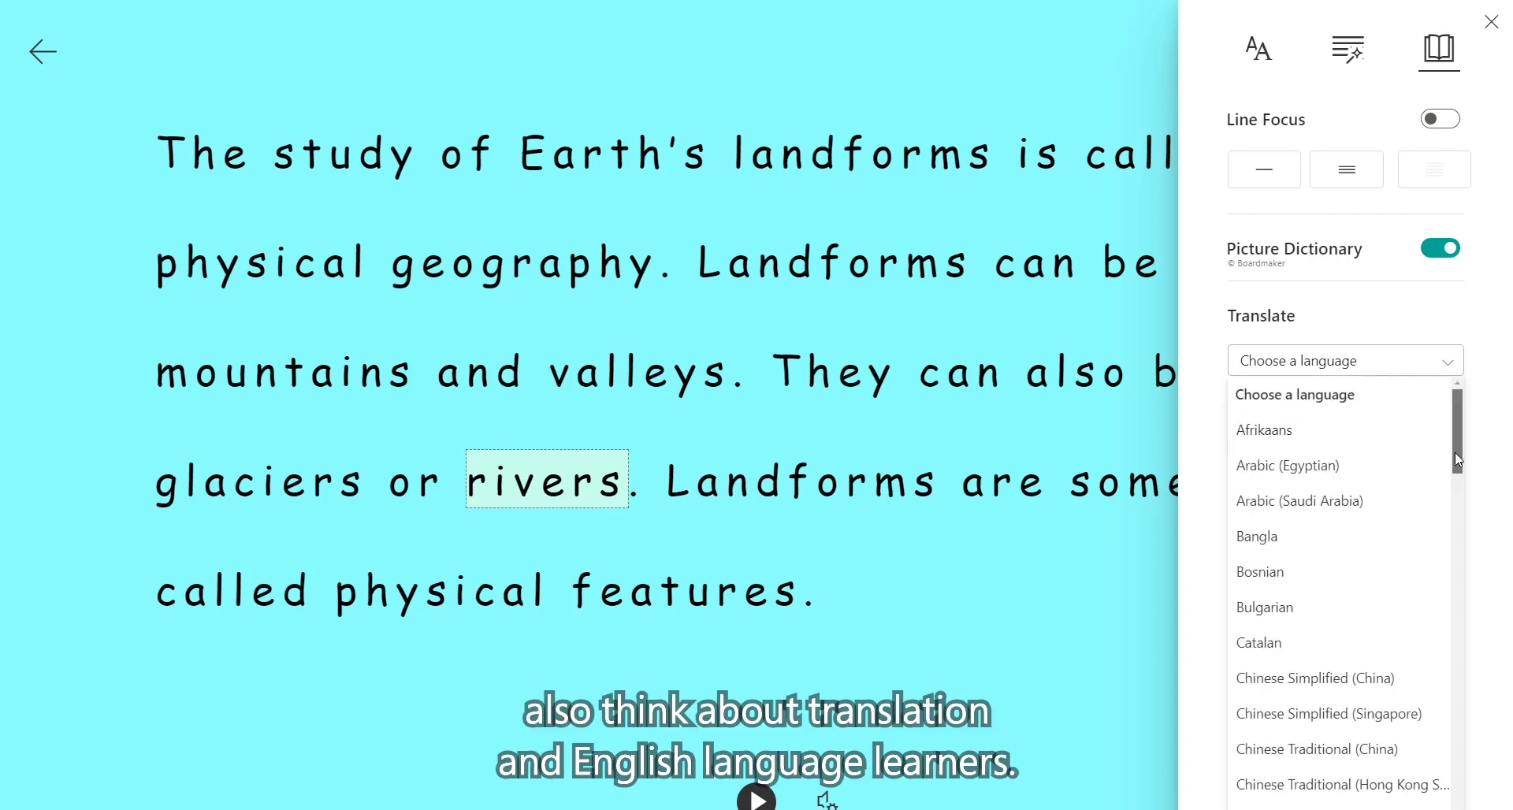
left_click_drag(1455, 453, 1436, 753)
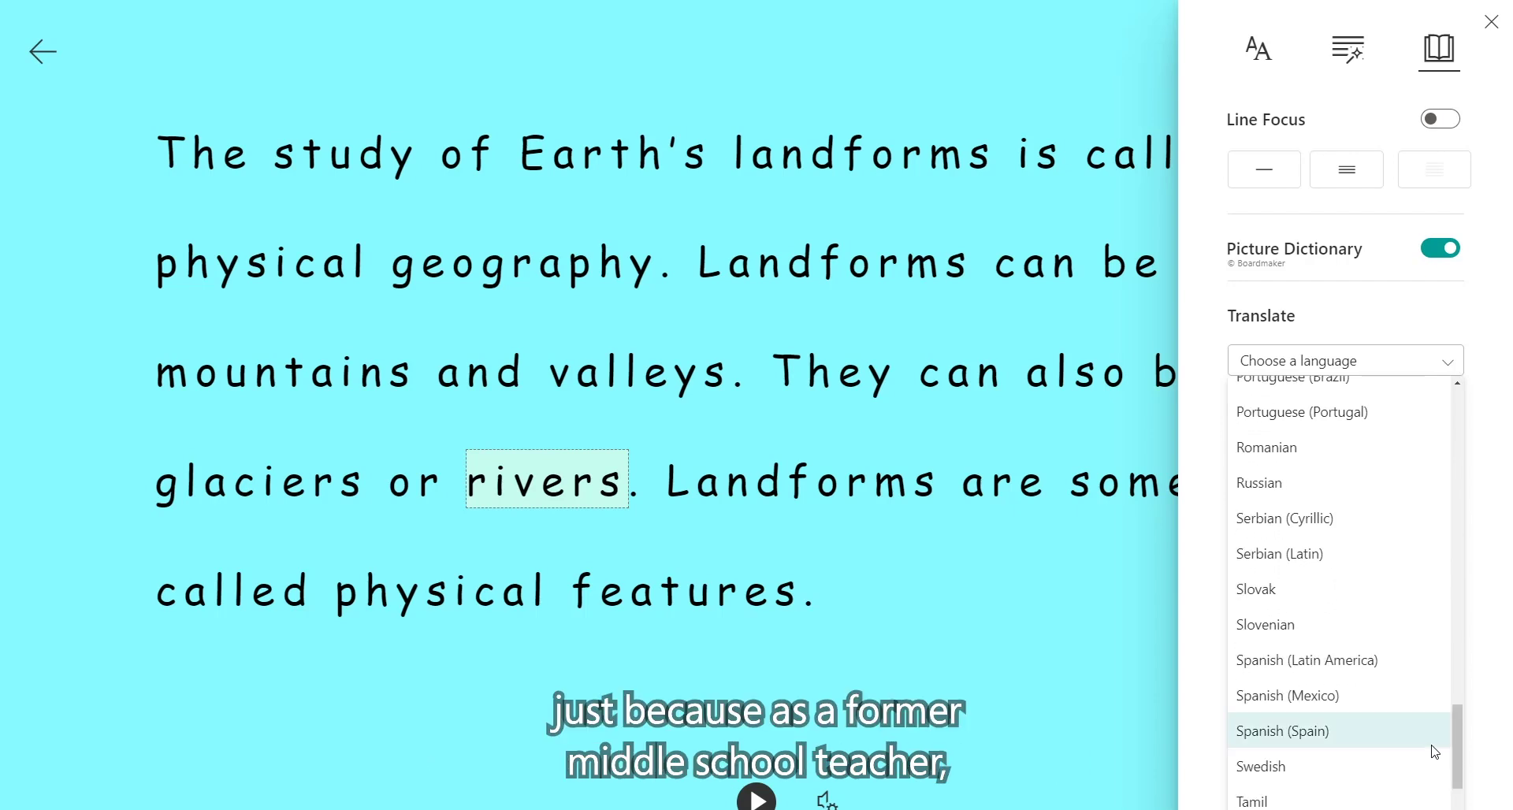
left_click(1298, 697)
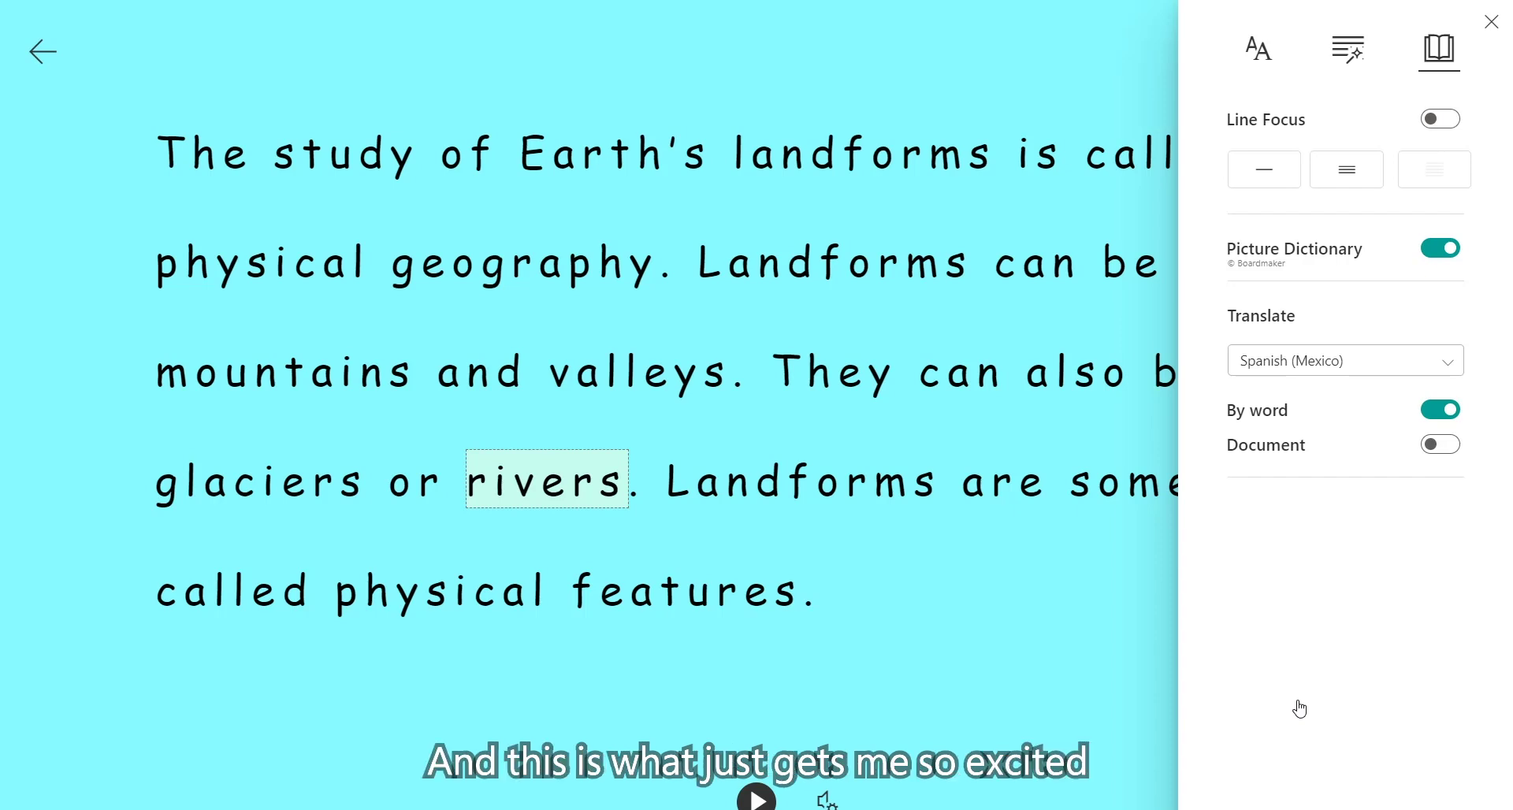
Review the available translation languages, and look up "Earth's" to hear it and check its Spanish translation
left_click(1391, 369)
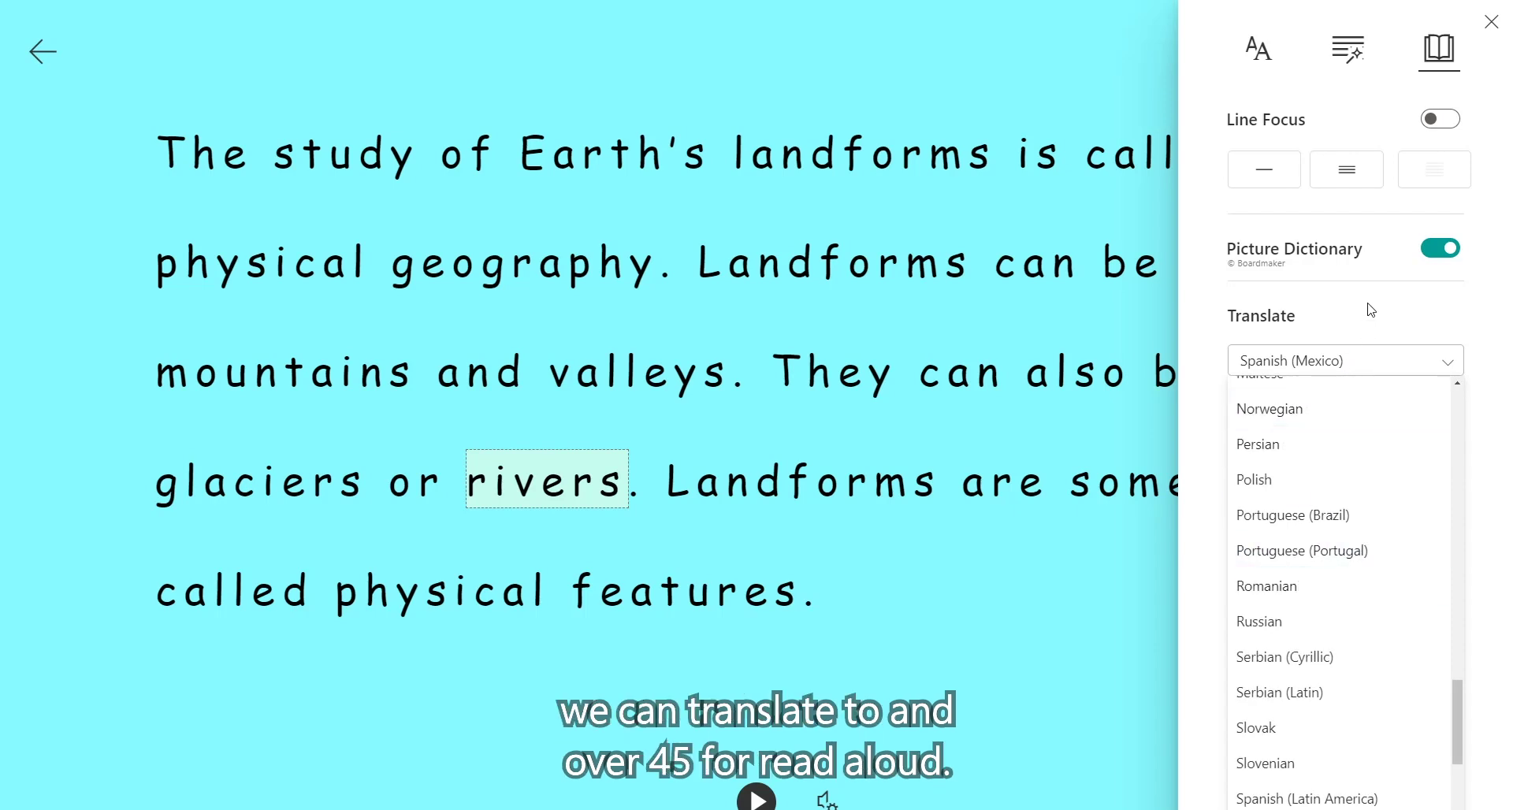
left_click(1371, 310)
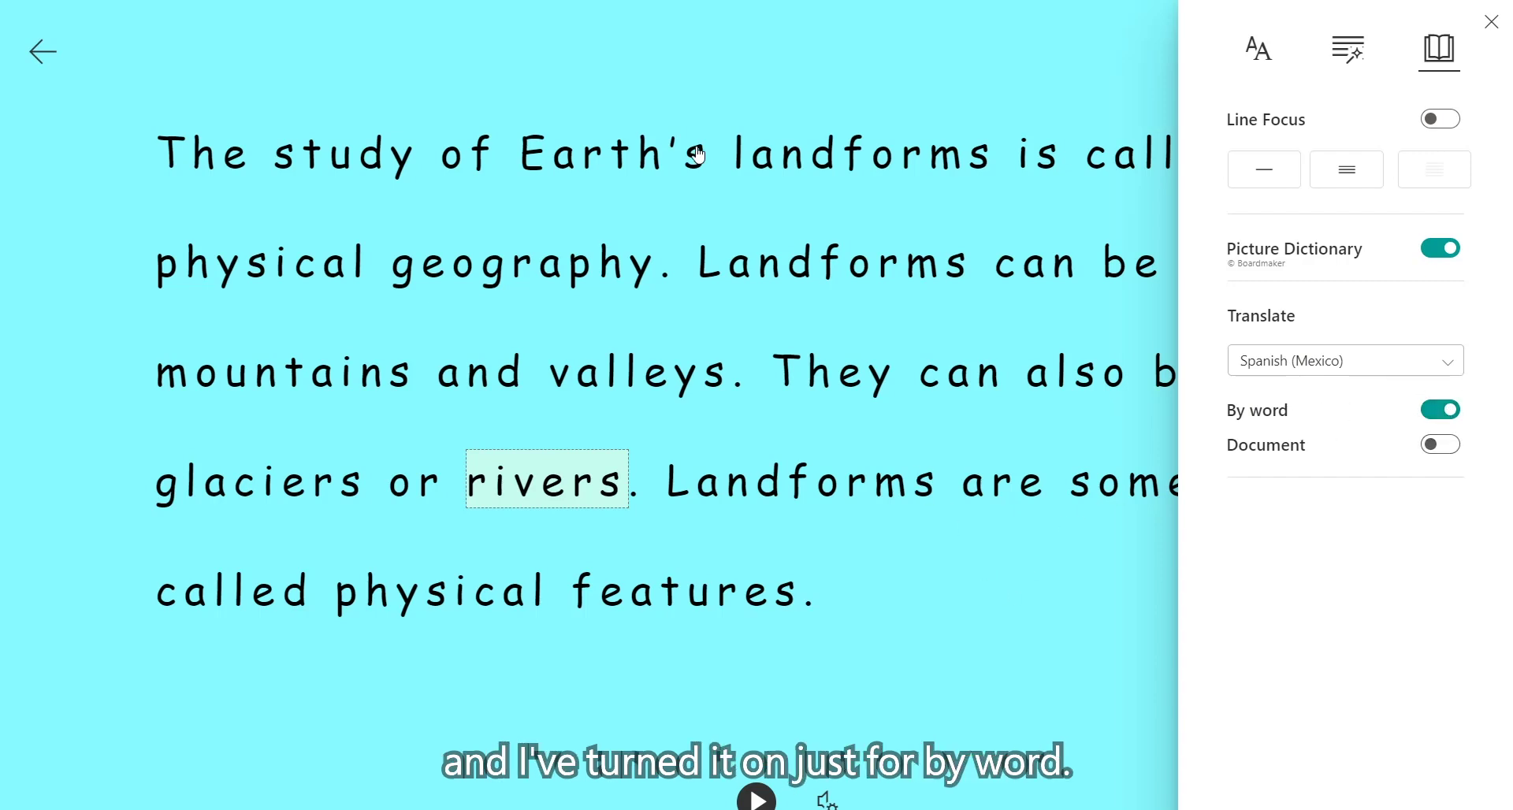
left_click(622, 164)
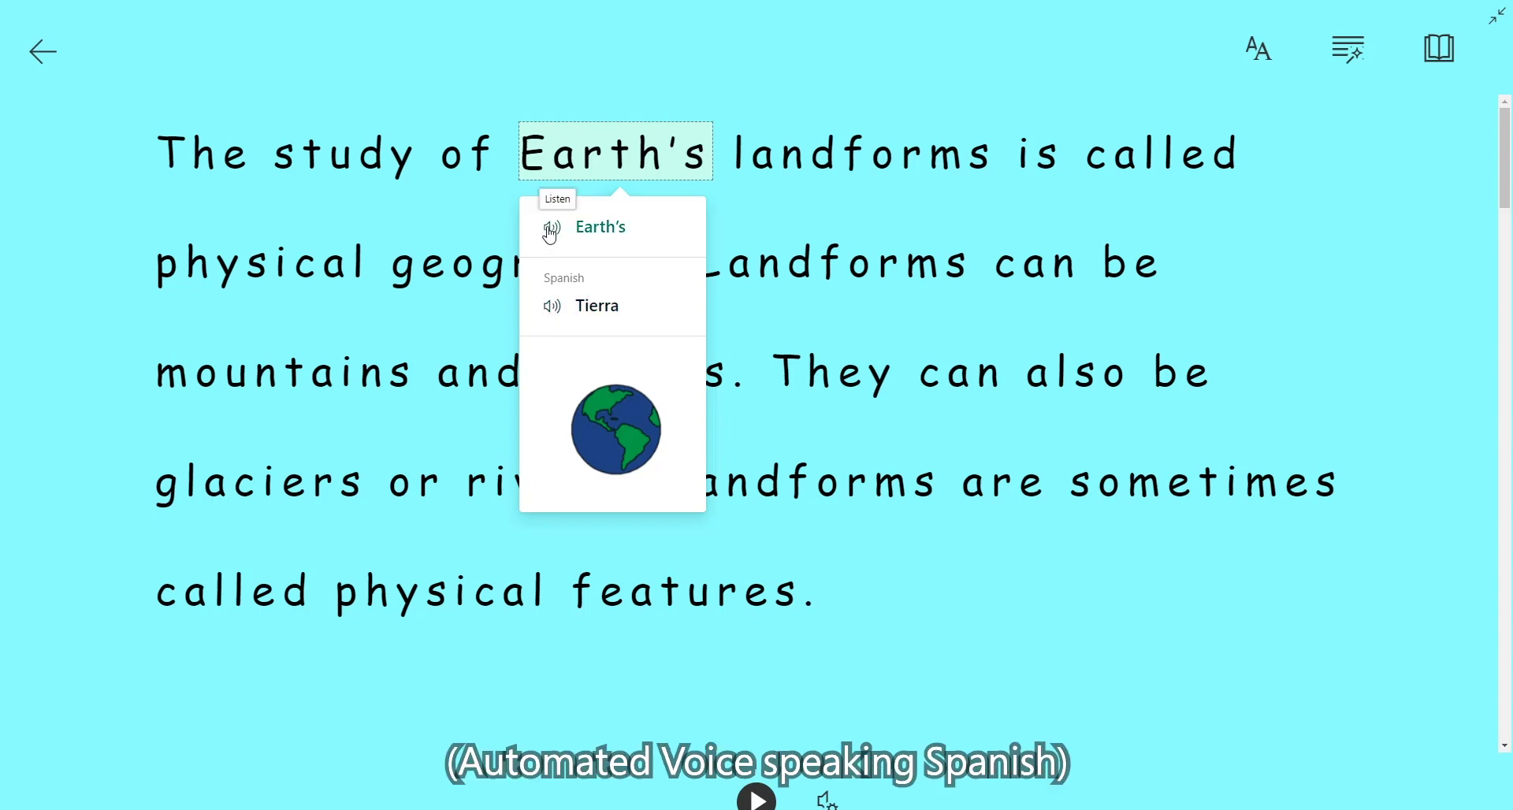
left_click(552, 228)
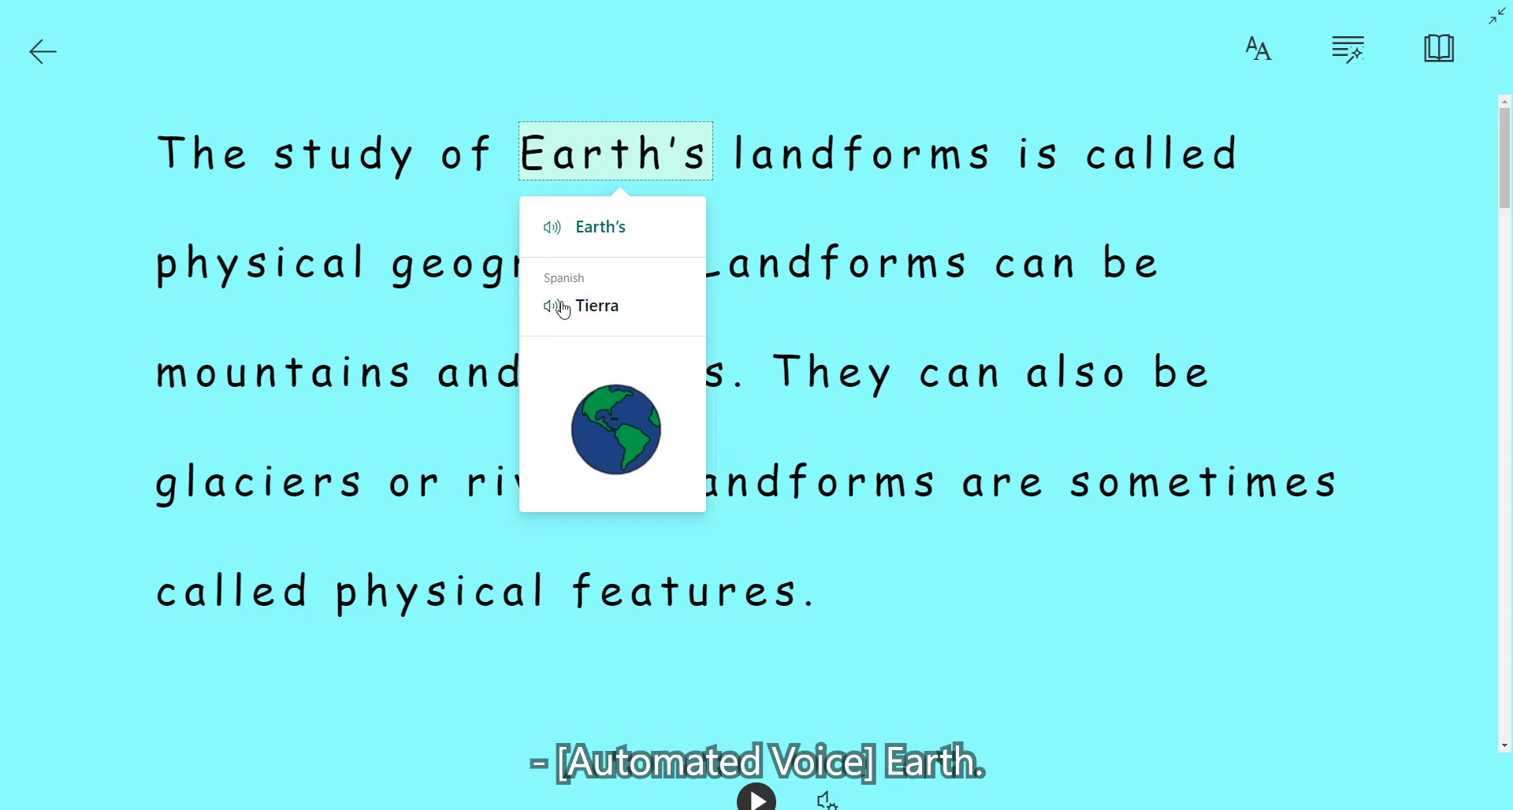
Apply the black theme, turn on syllable breaks, and highlight nouns and adjectives in the passage
left_click(1260, 52)
left_click(1345, 539)
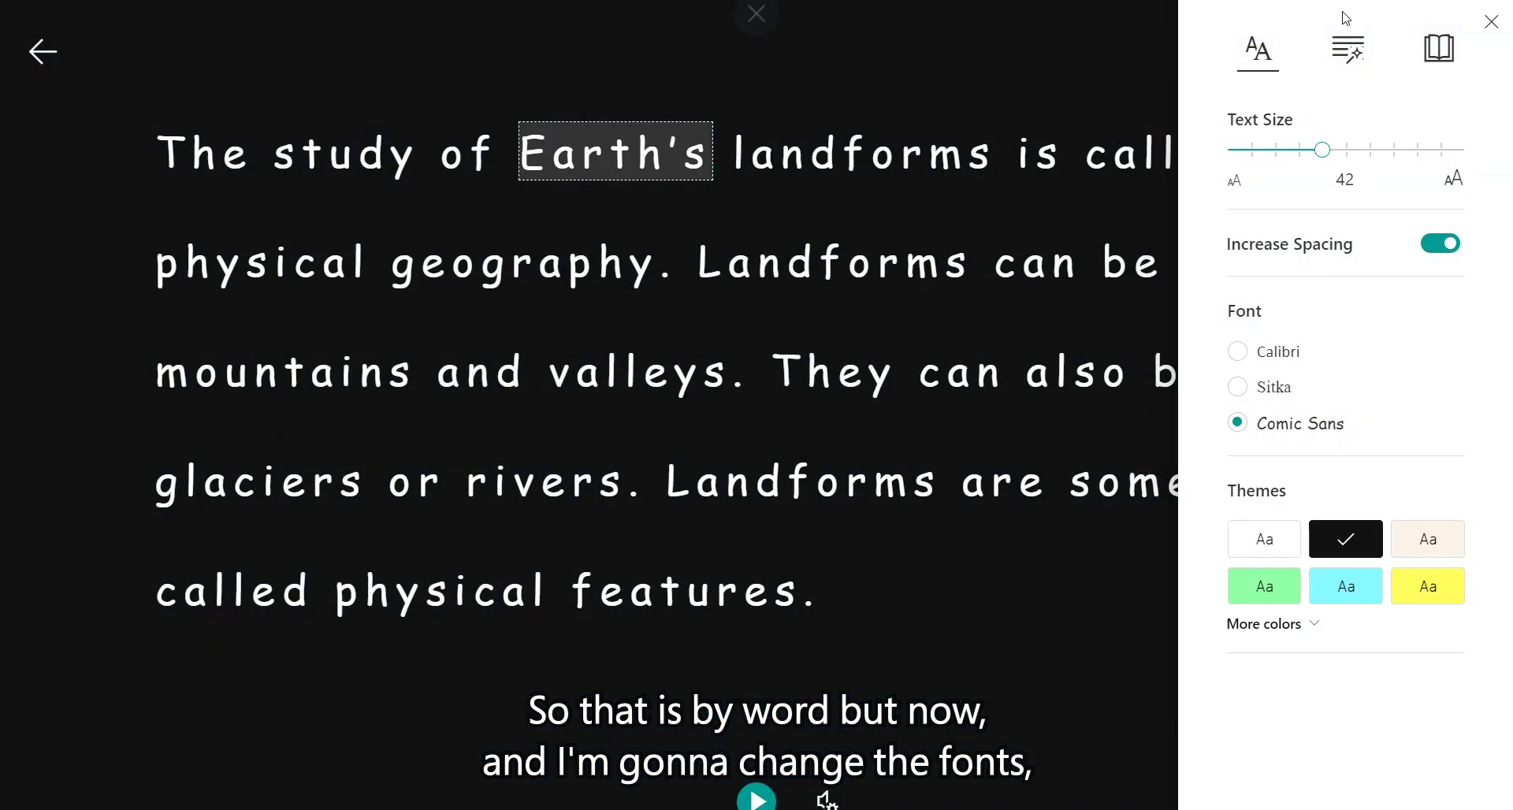
left_click(1347, 47)
left_click(1448, 120)
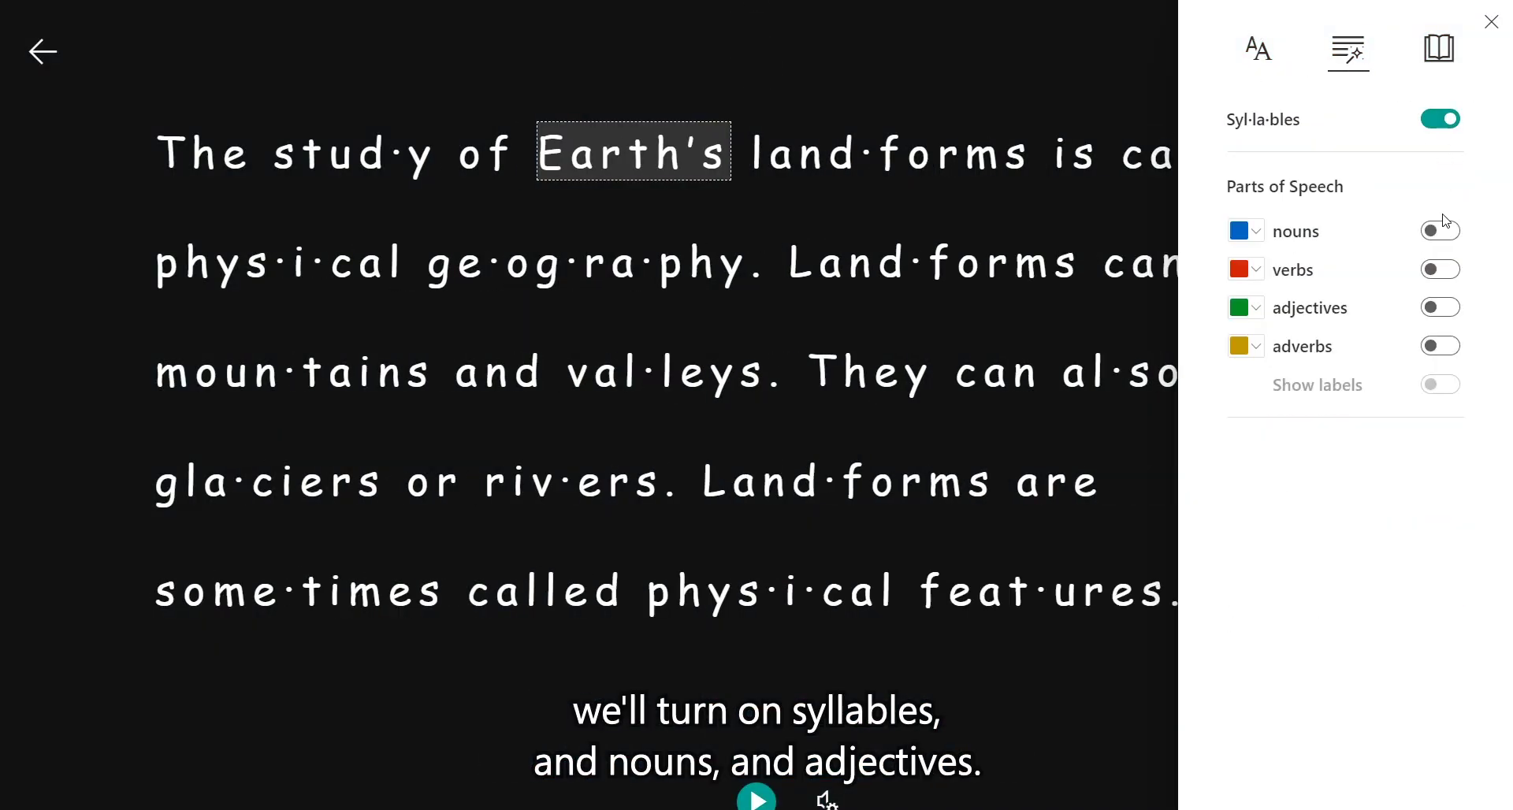
left_click(1443, 232)
left_click(1443, 312)
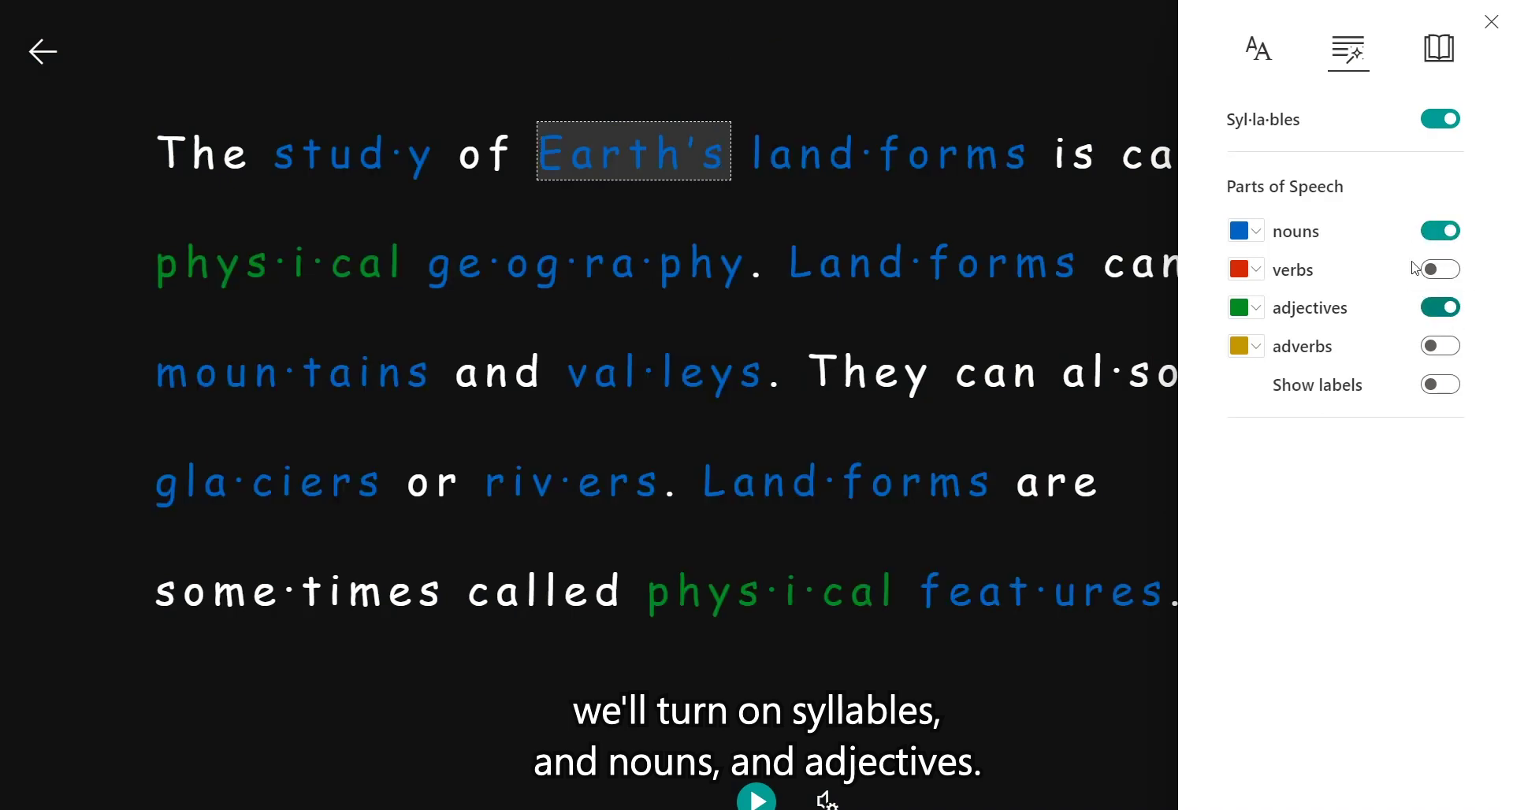
Translate the entire document into Spanish (Mexico) and return to the full passage
left_click(1439, 49)
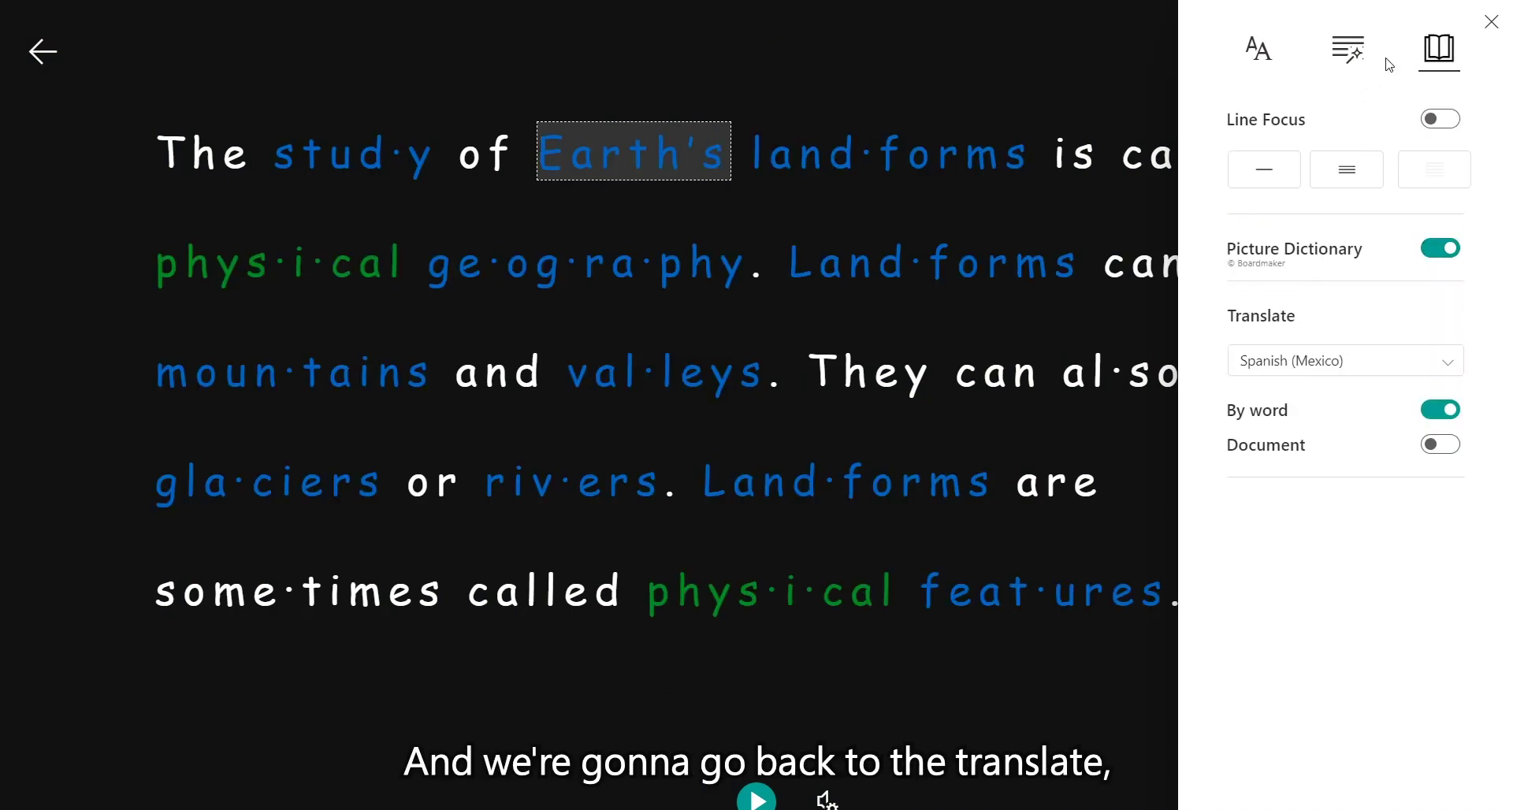
left_click(1444, 446)
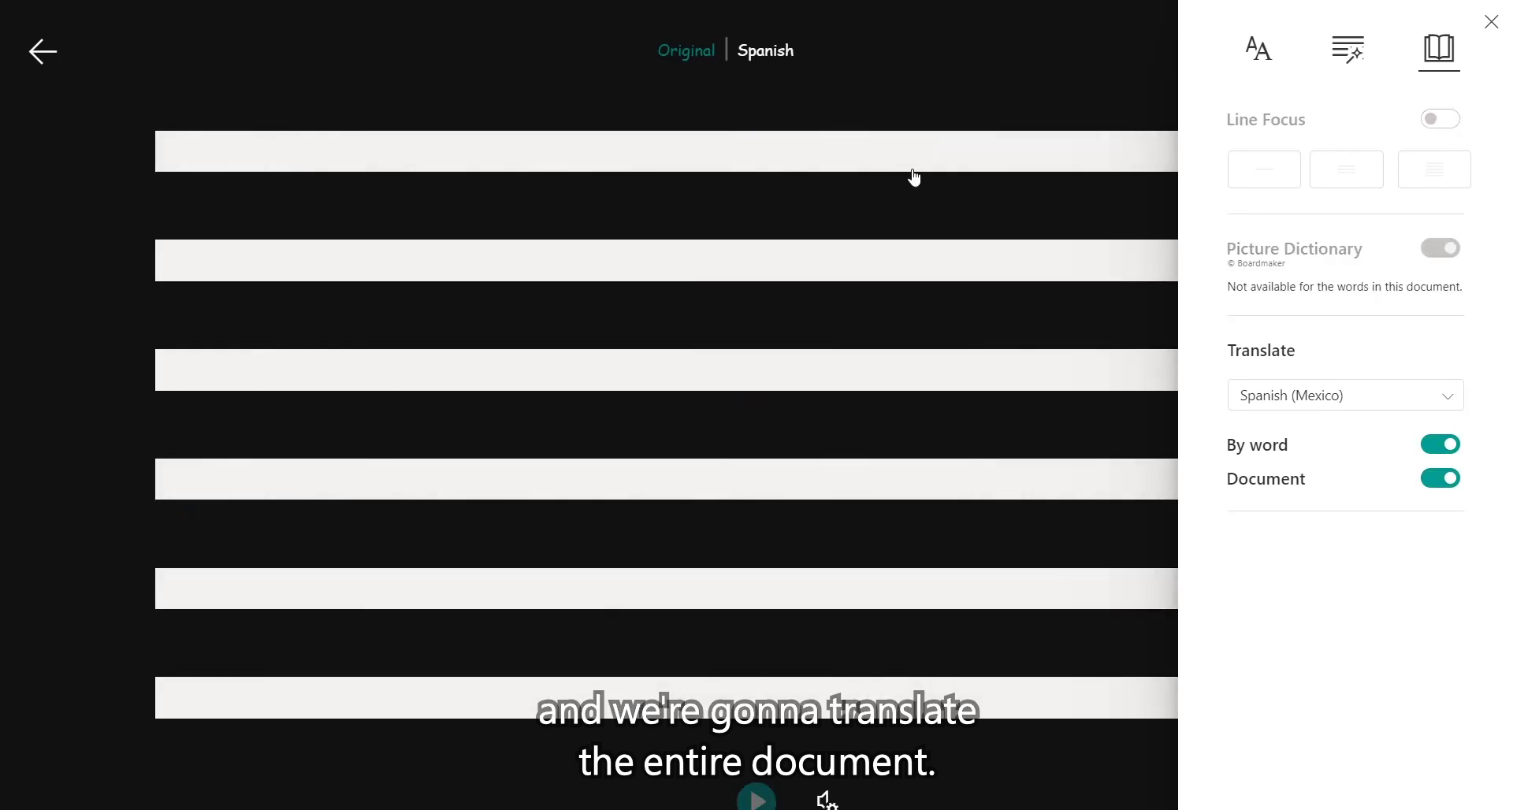
left_click(927, 53)
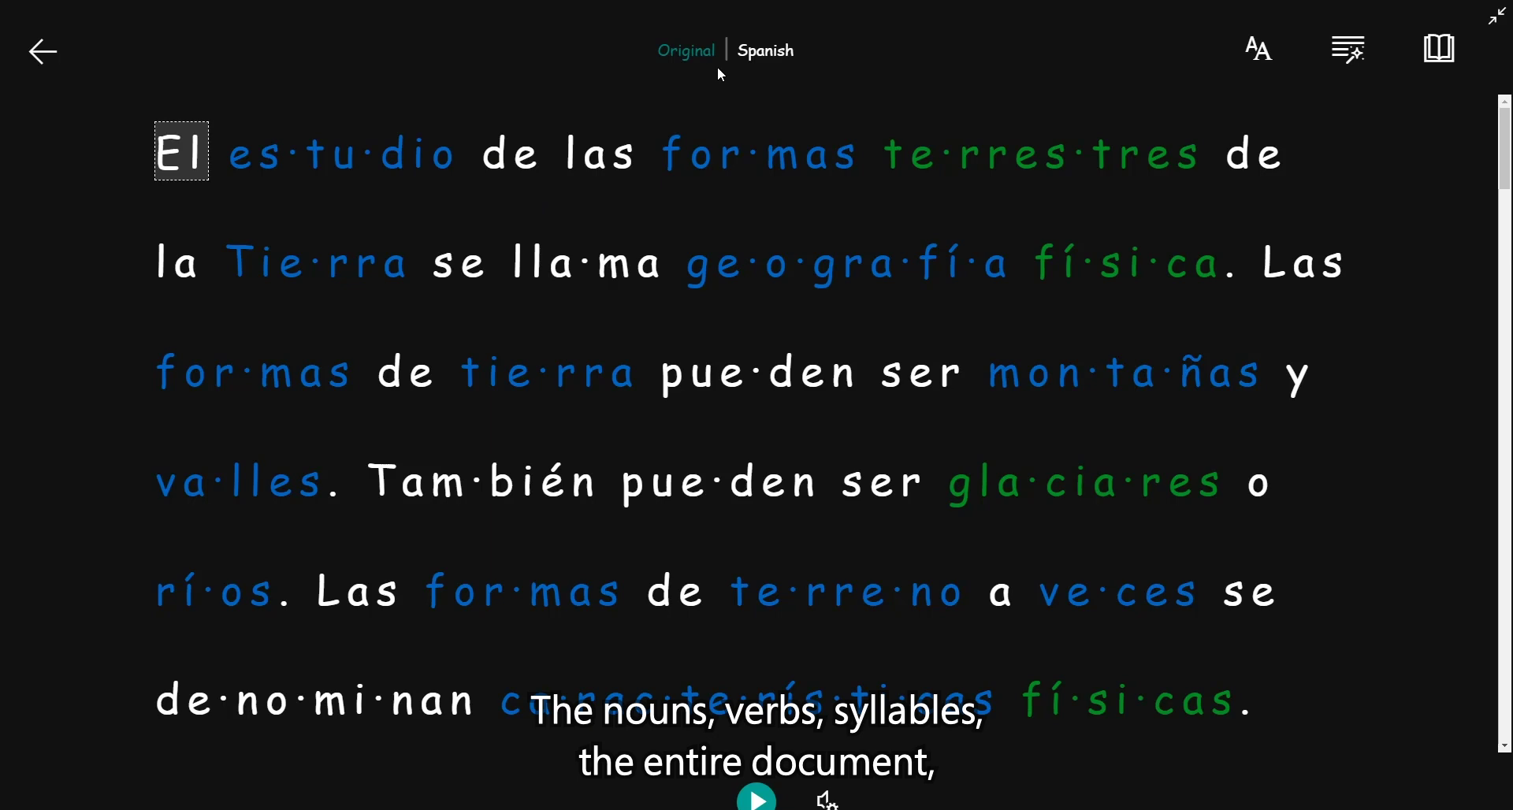
Listen to the Spanish passage, reduce the voice speed by one notch, and play more of it at the slower speed
left_click(757, 800)
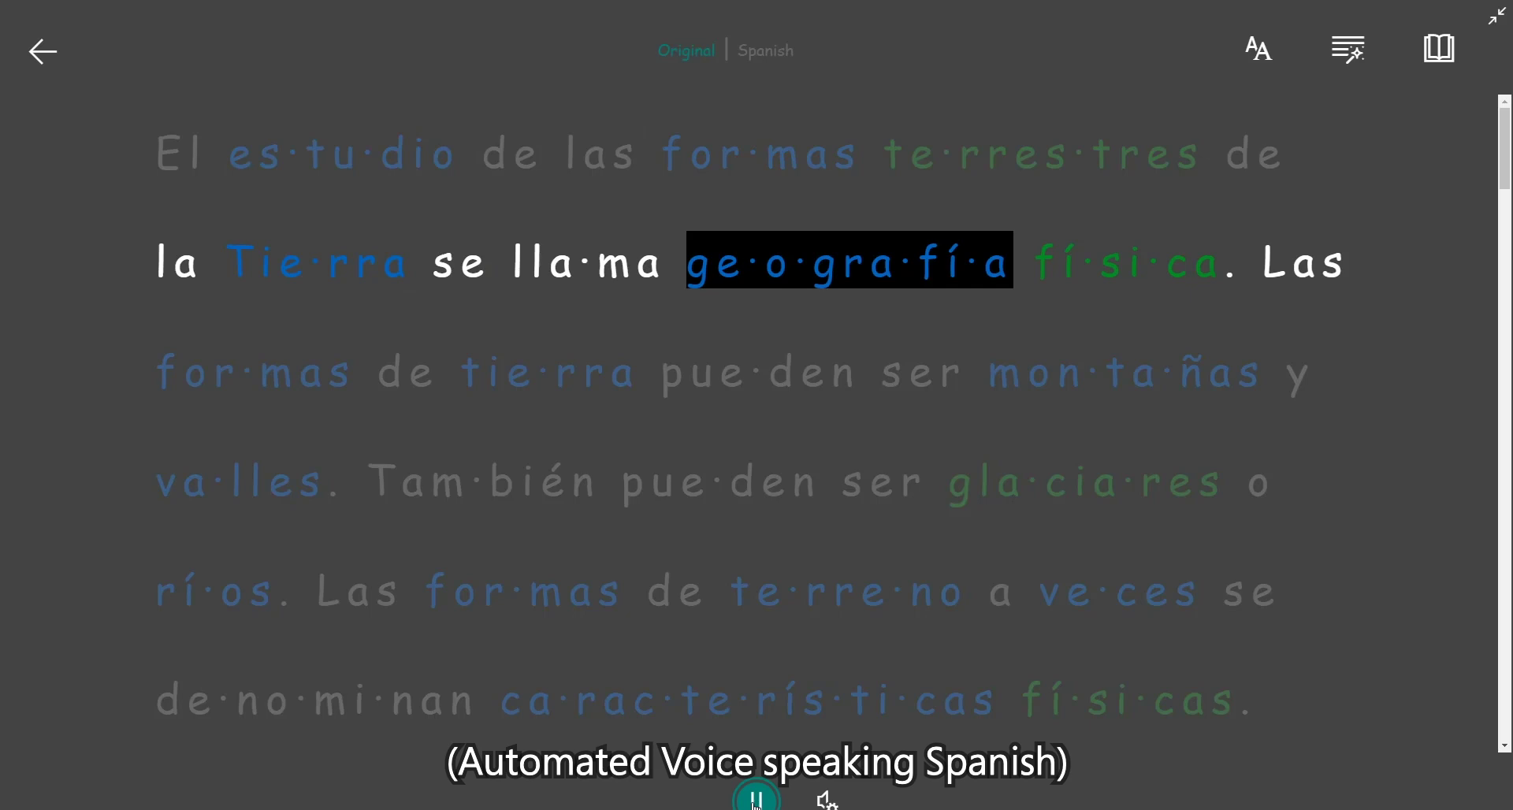
left_click(756, 800)
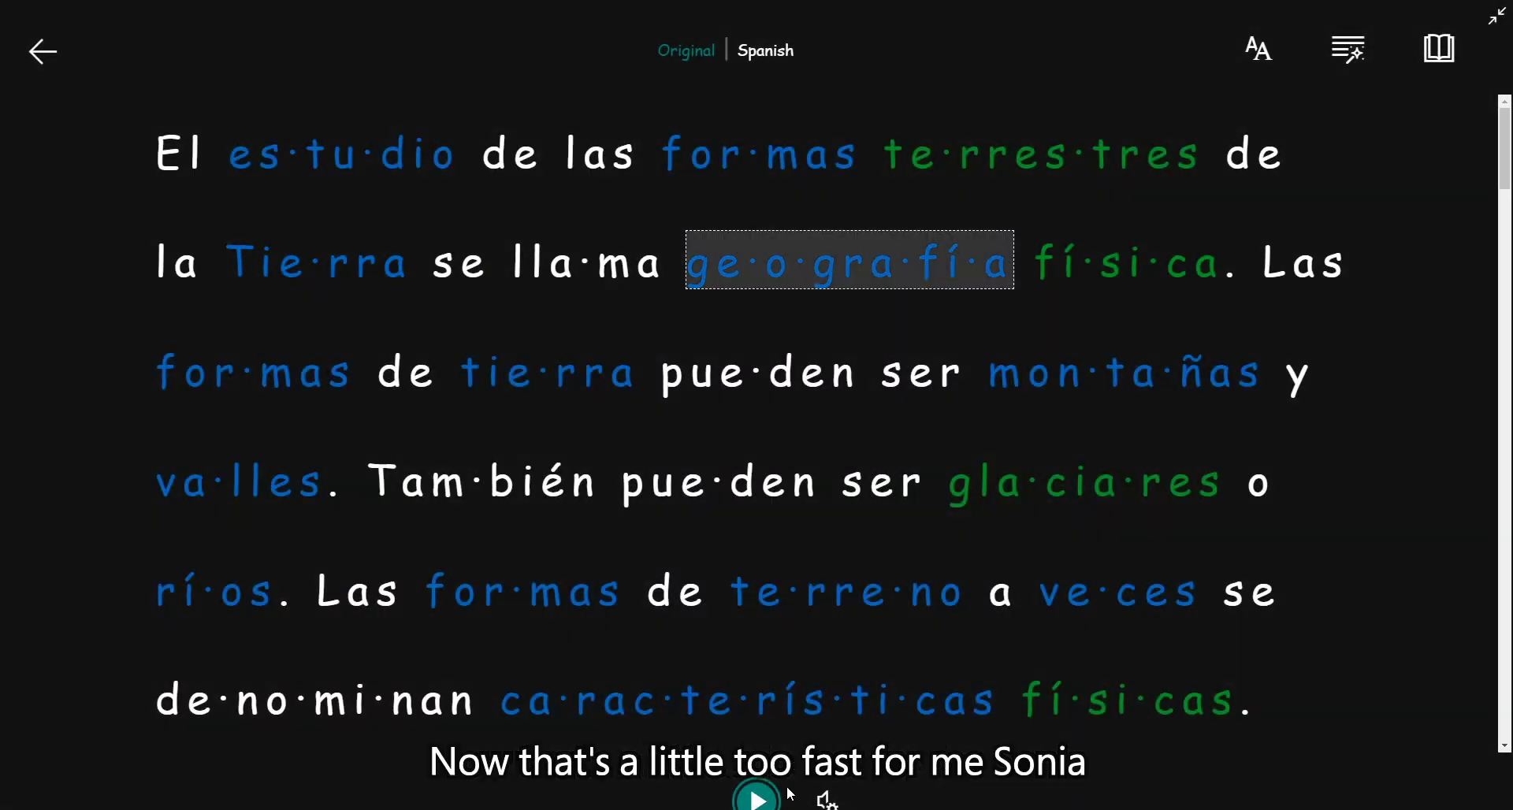
left_click(826, 800)
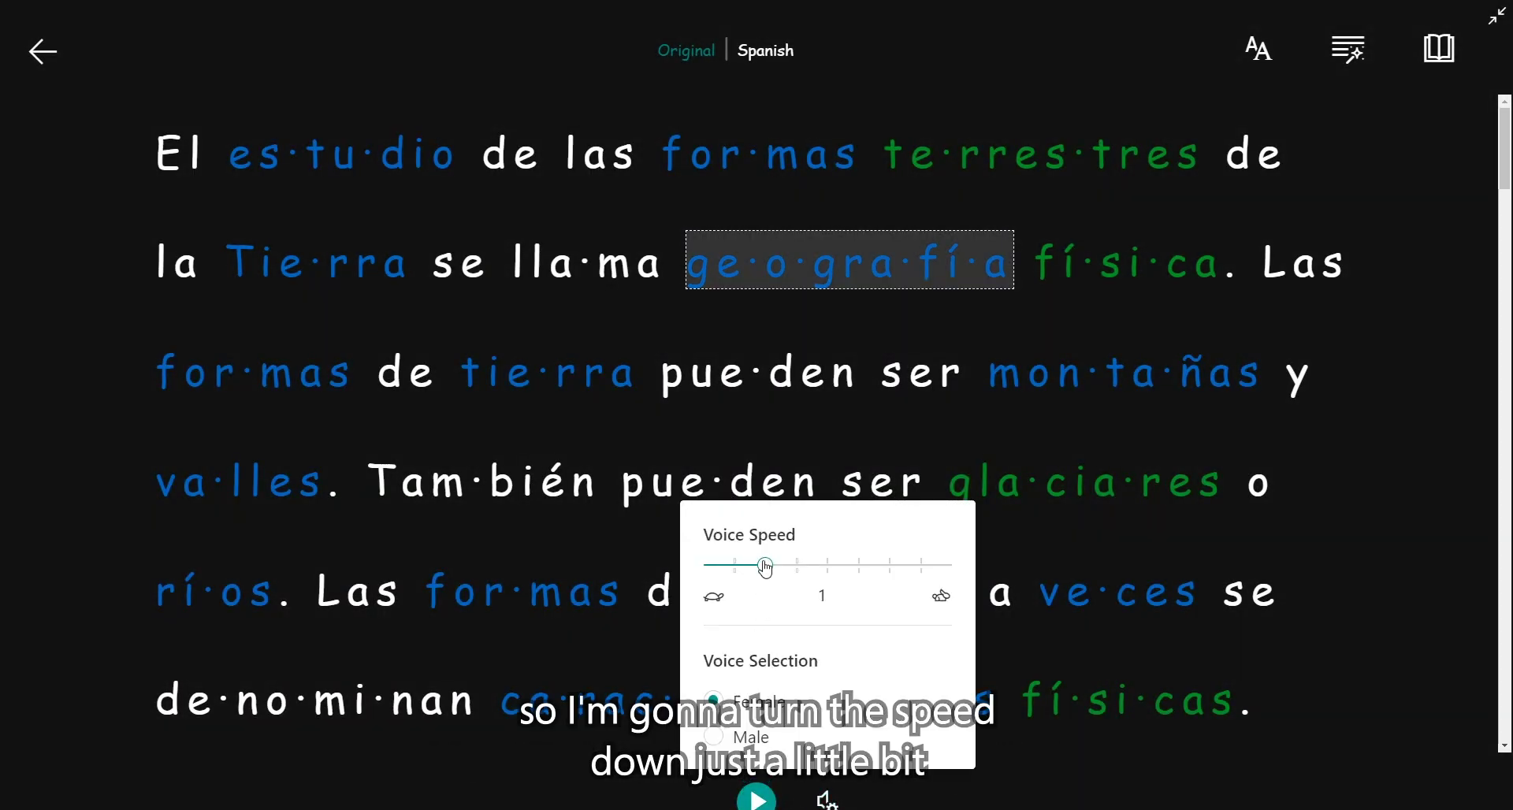
left_click_drag(765, 566, 735, 566)
left_click(749, 800)
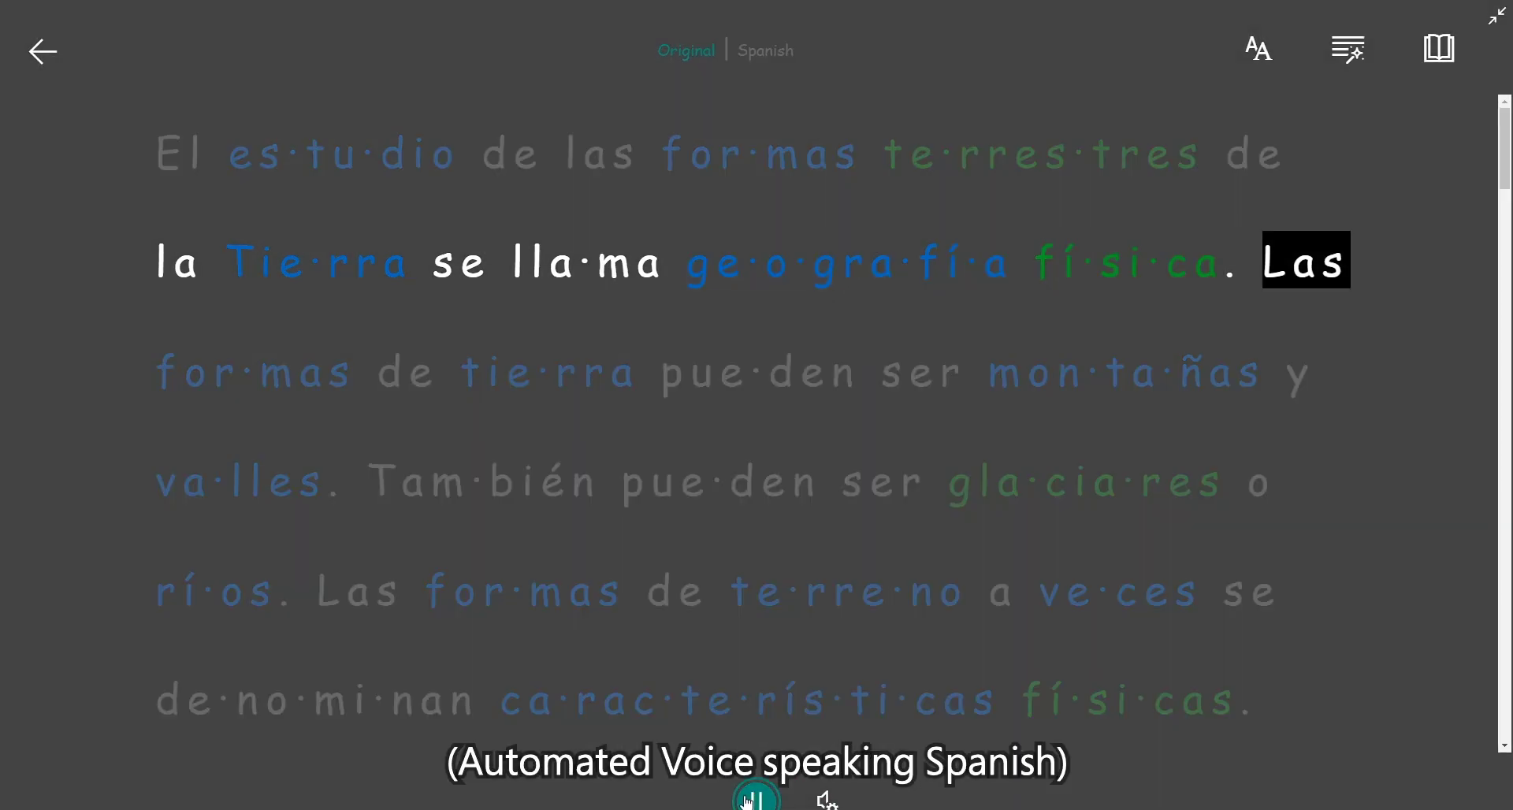
left_click(748, 800)
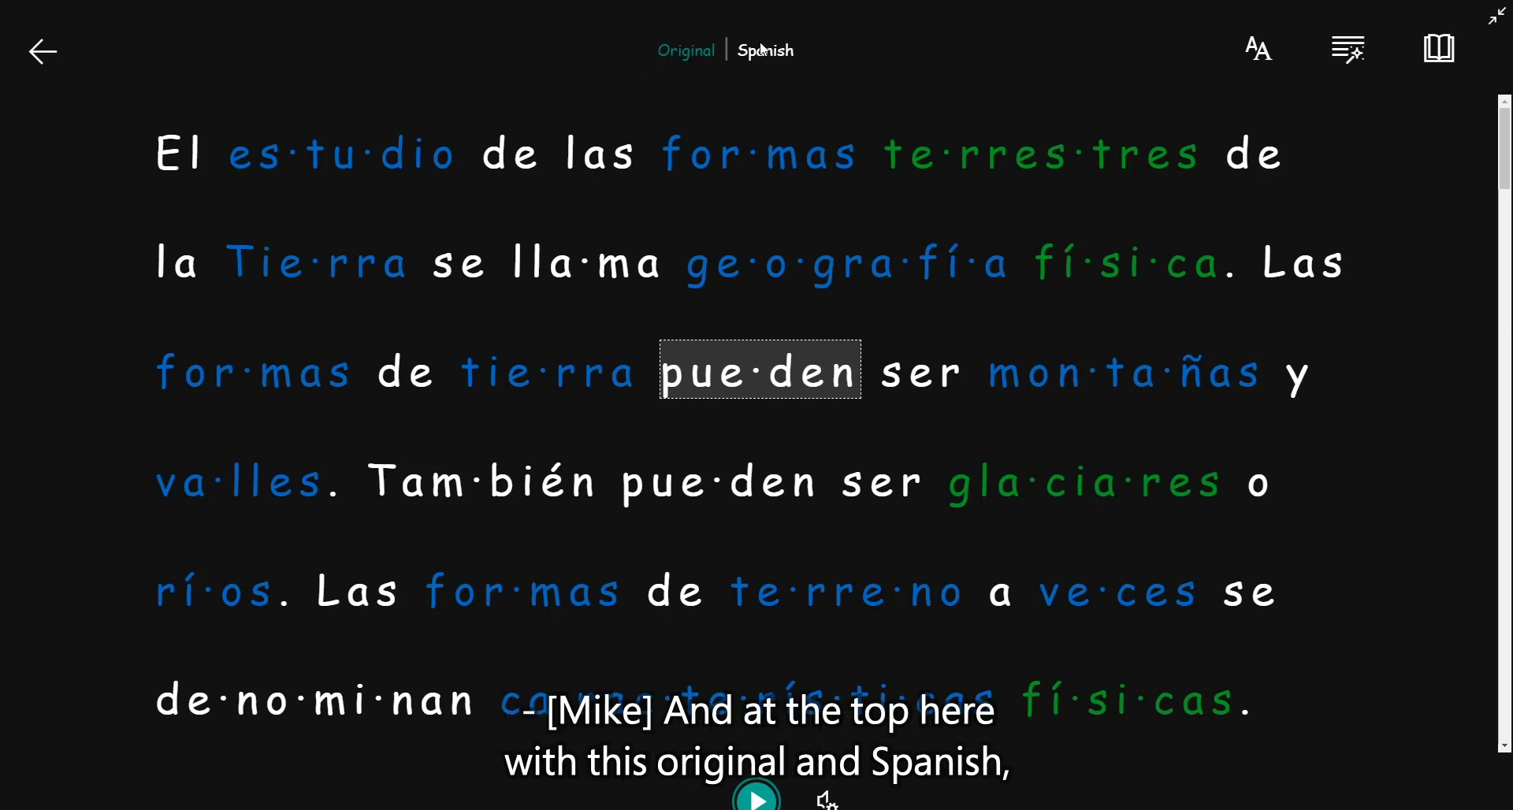
Compare the original and Spanish versions of the passage, finish on the original, and exit Immersive Reader
left_click(688, 52)
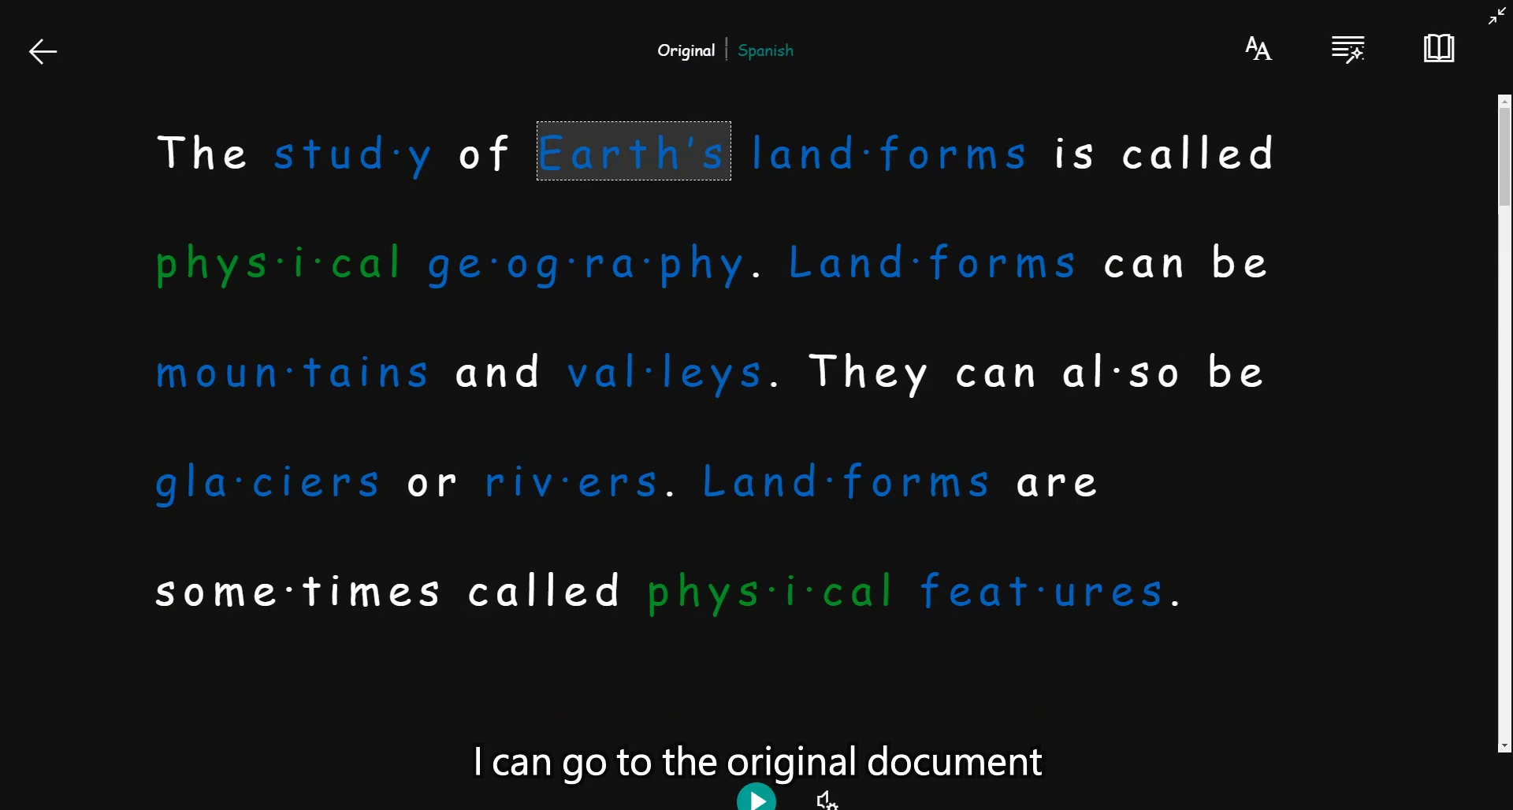
left_click(771, 55)
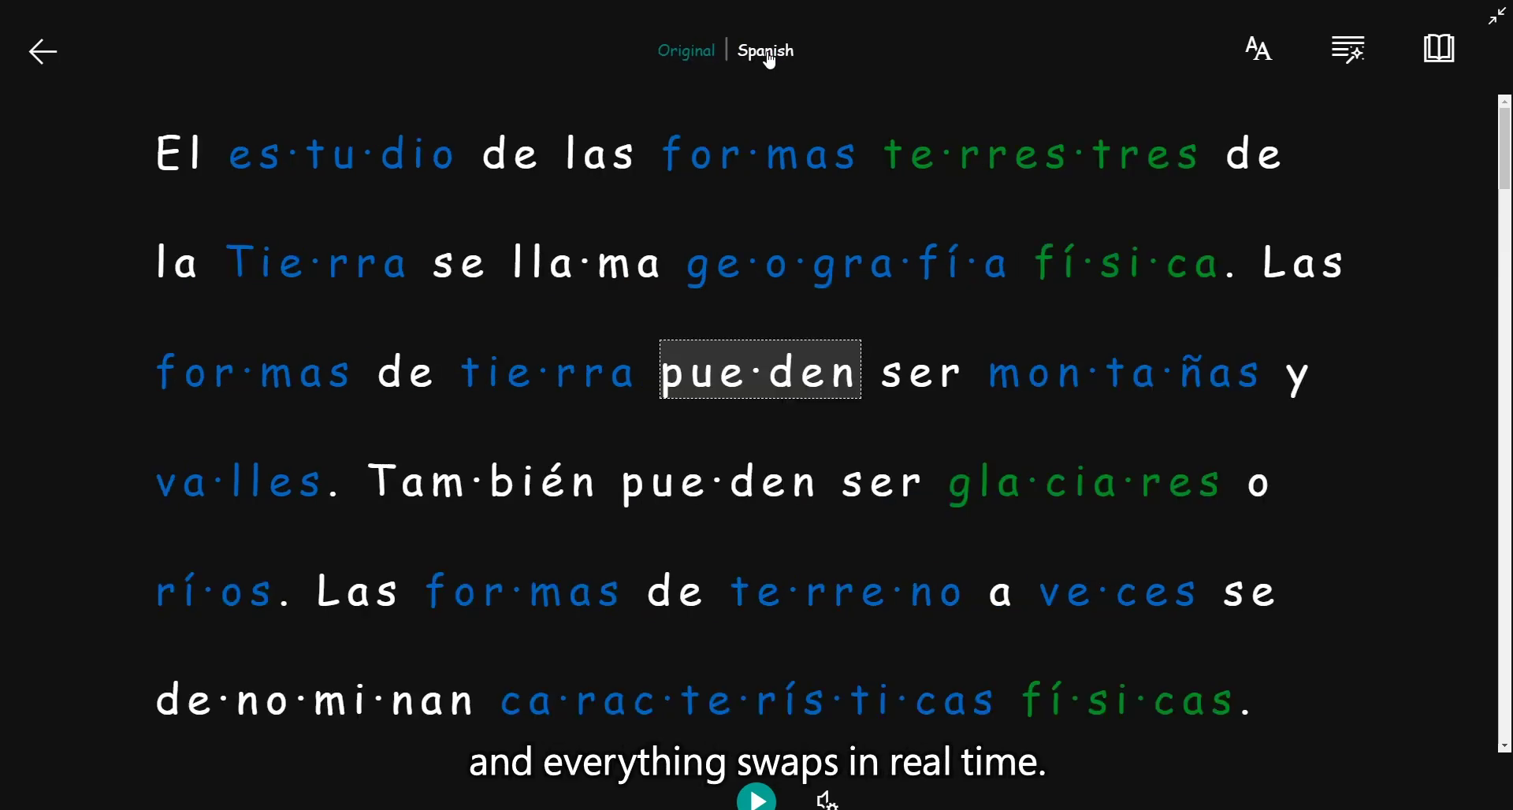
left_click(696, 63)
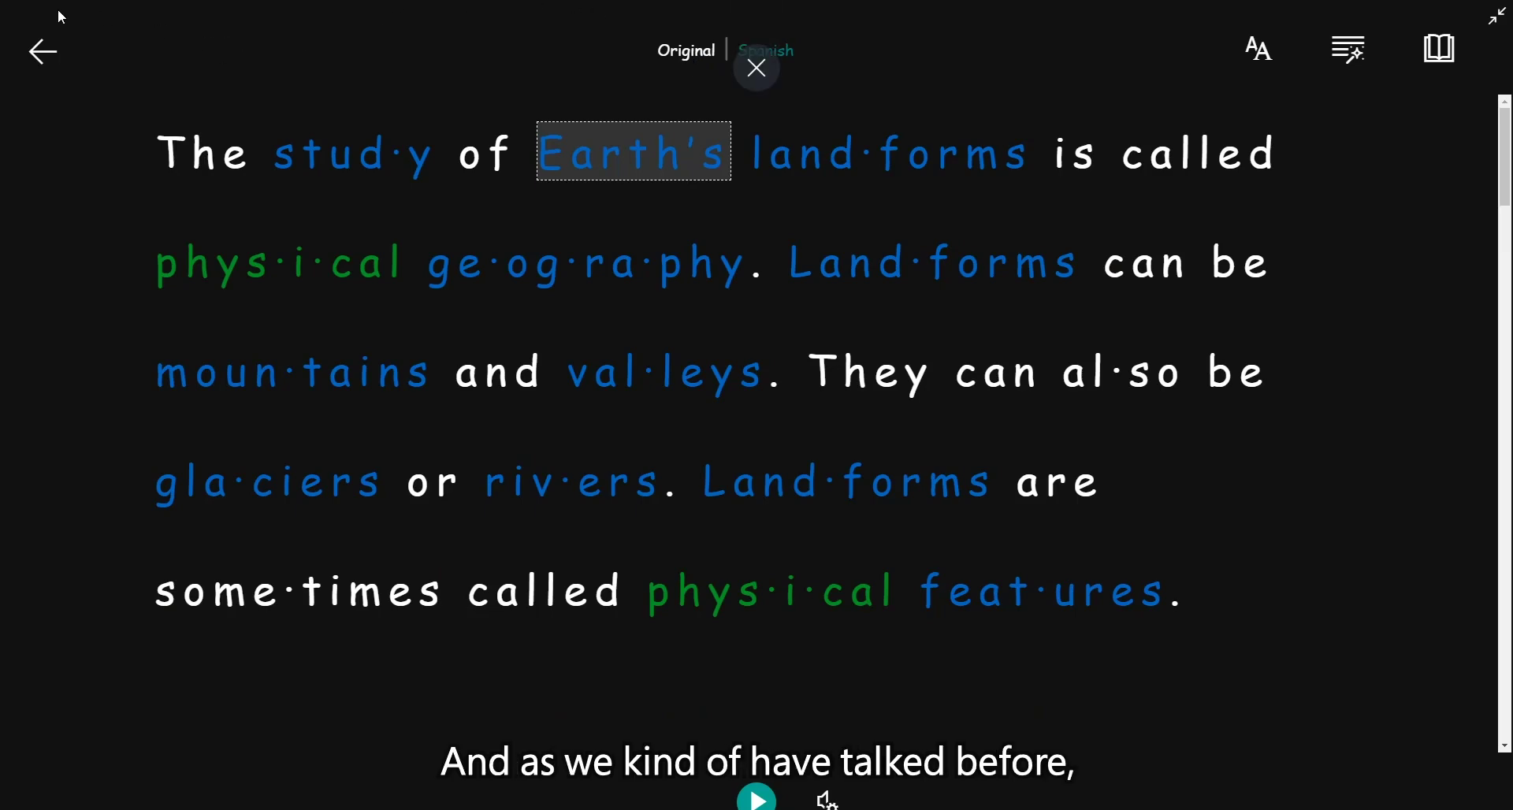
left_click(43, 52)
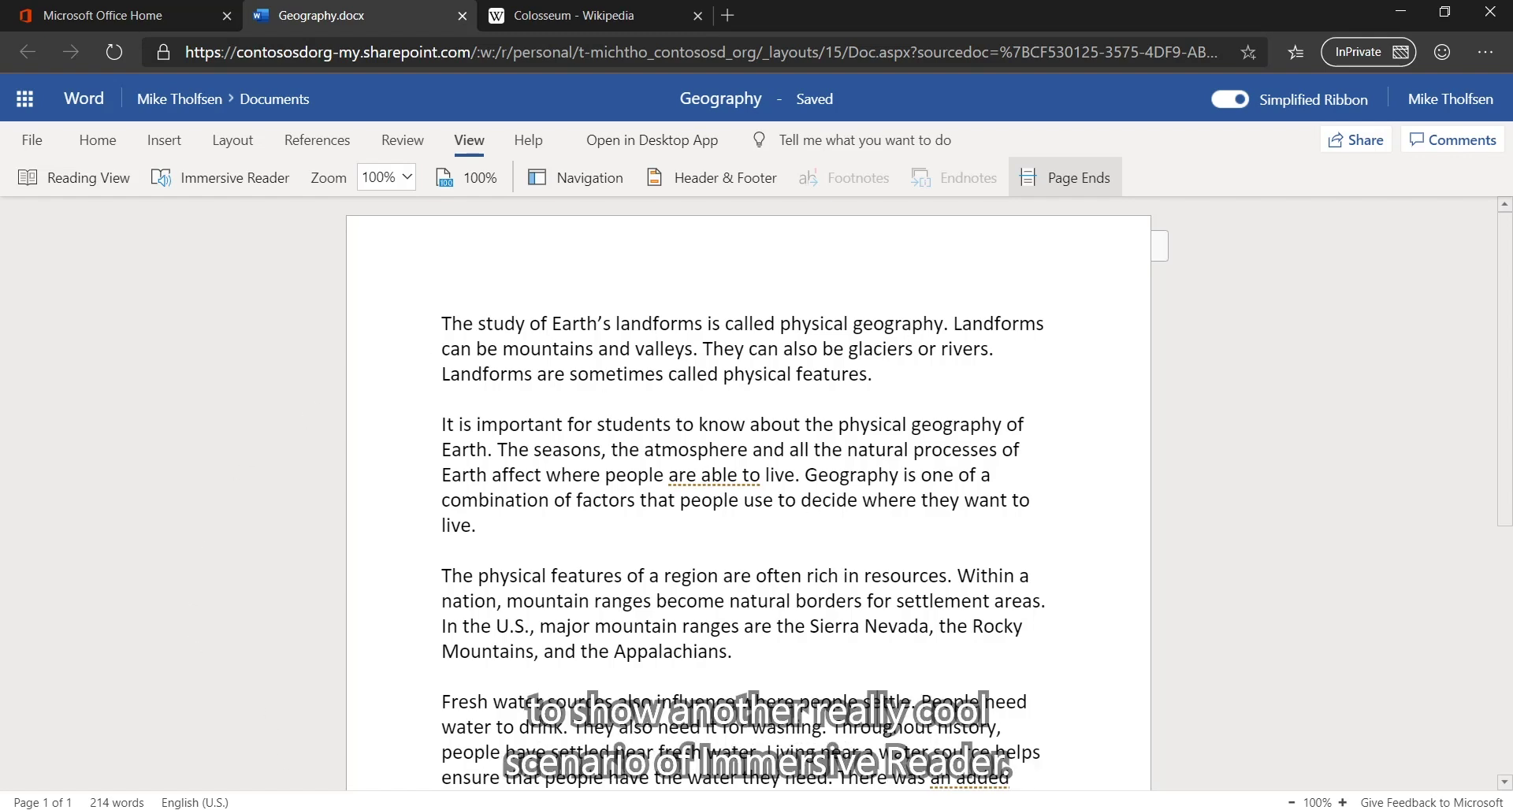
Switch to OneNote, open the Harry Potter page in Immersive Reader, and listen to its opening words
key("alt+Tab")
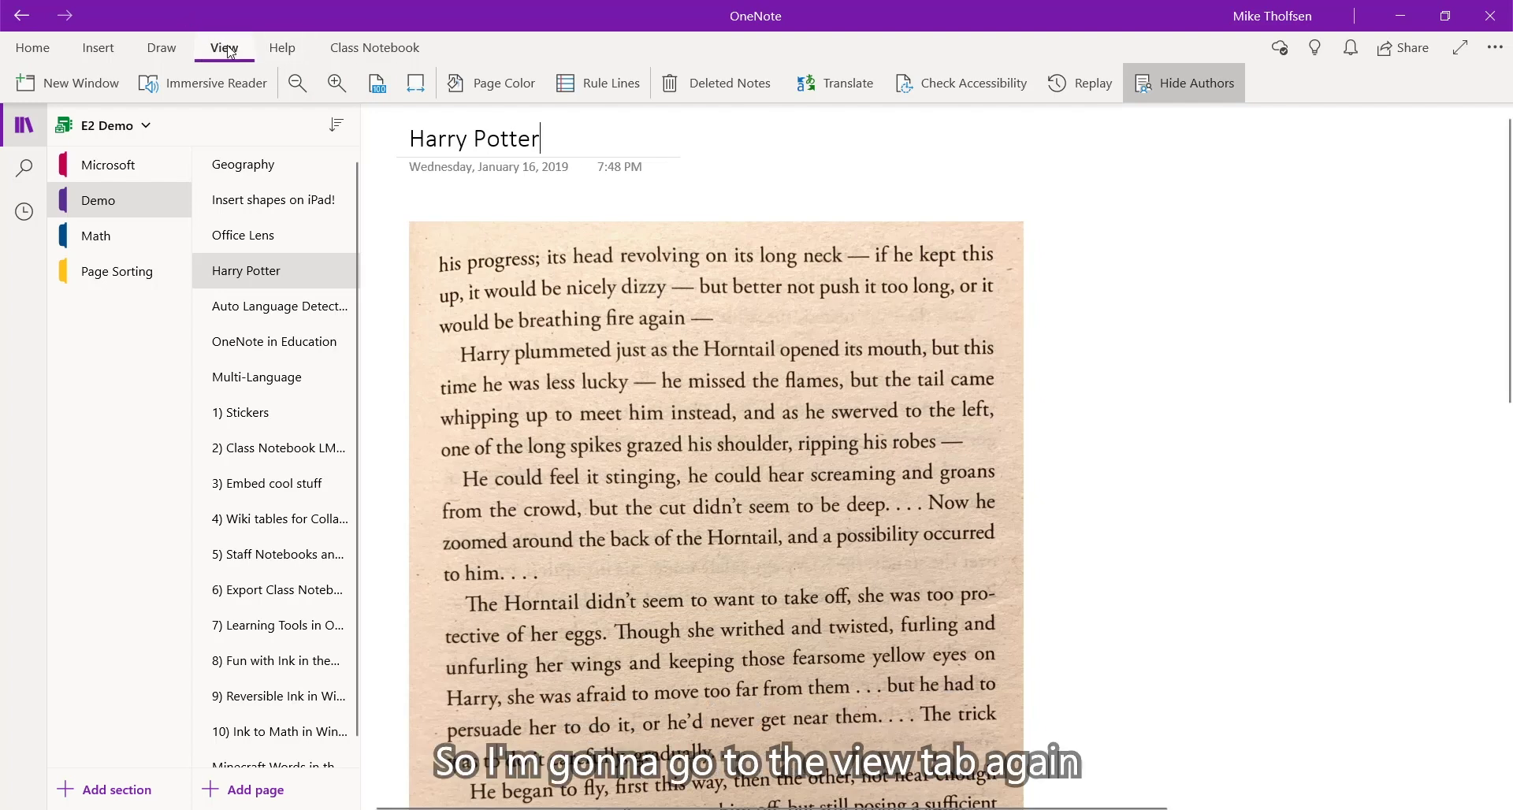
left_click(229, 84)
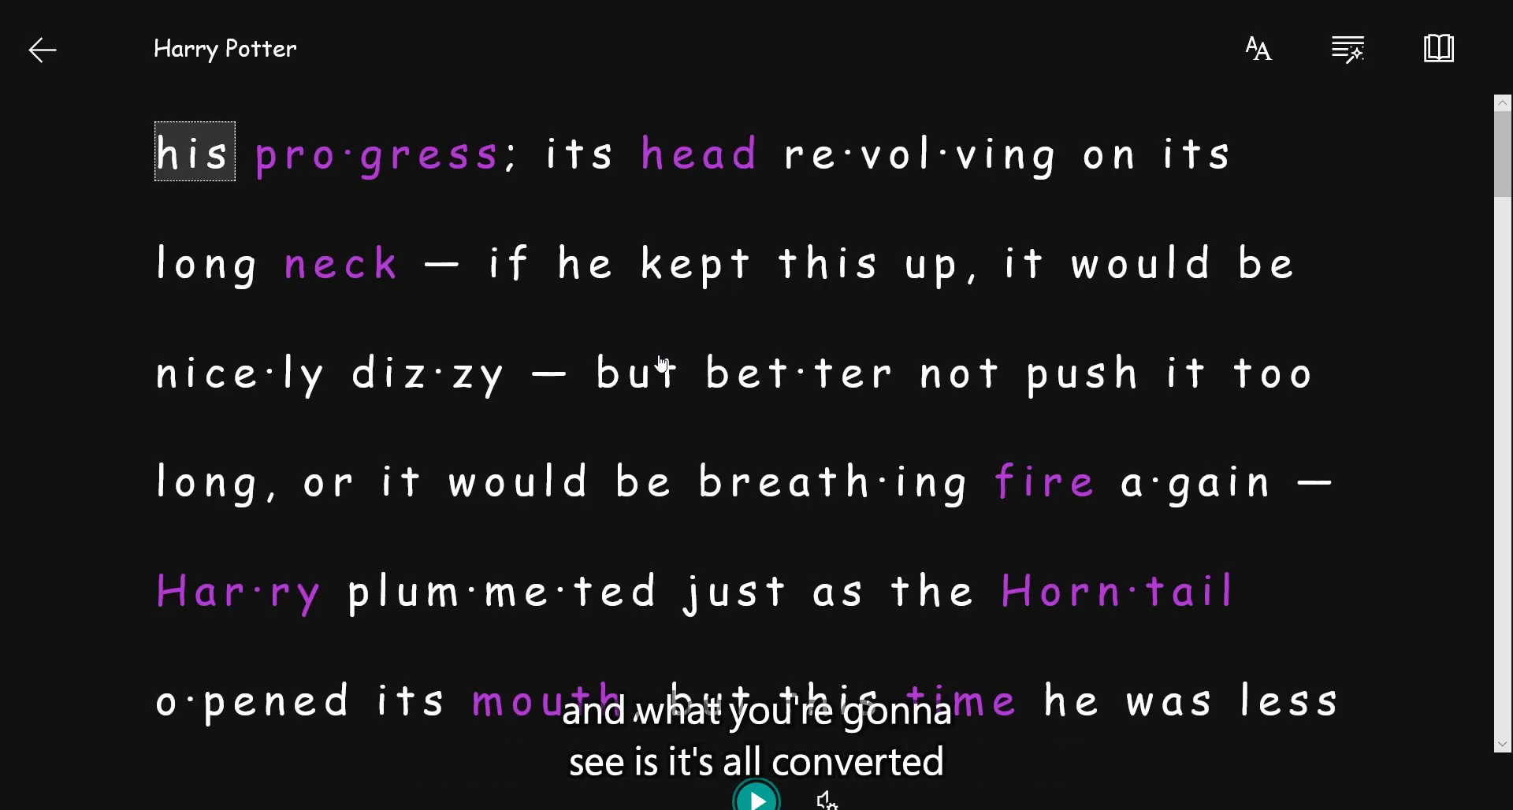
left_click(758, 799)
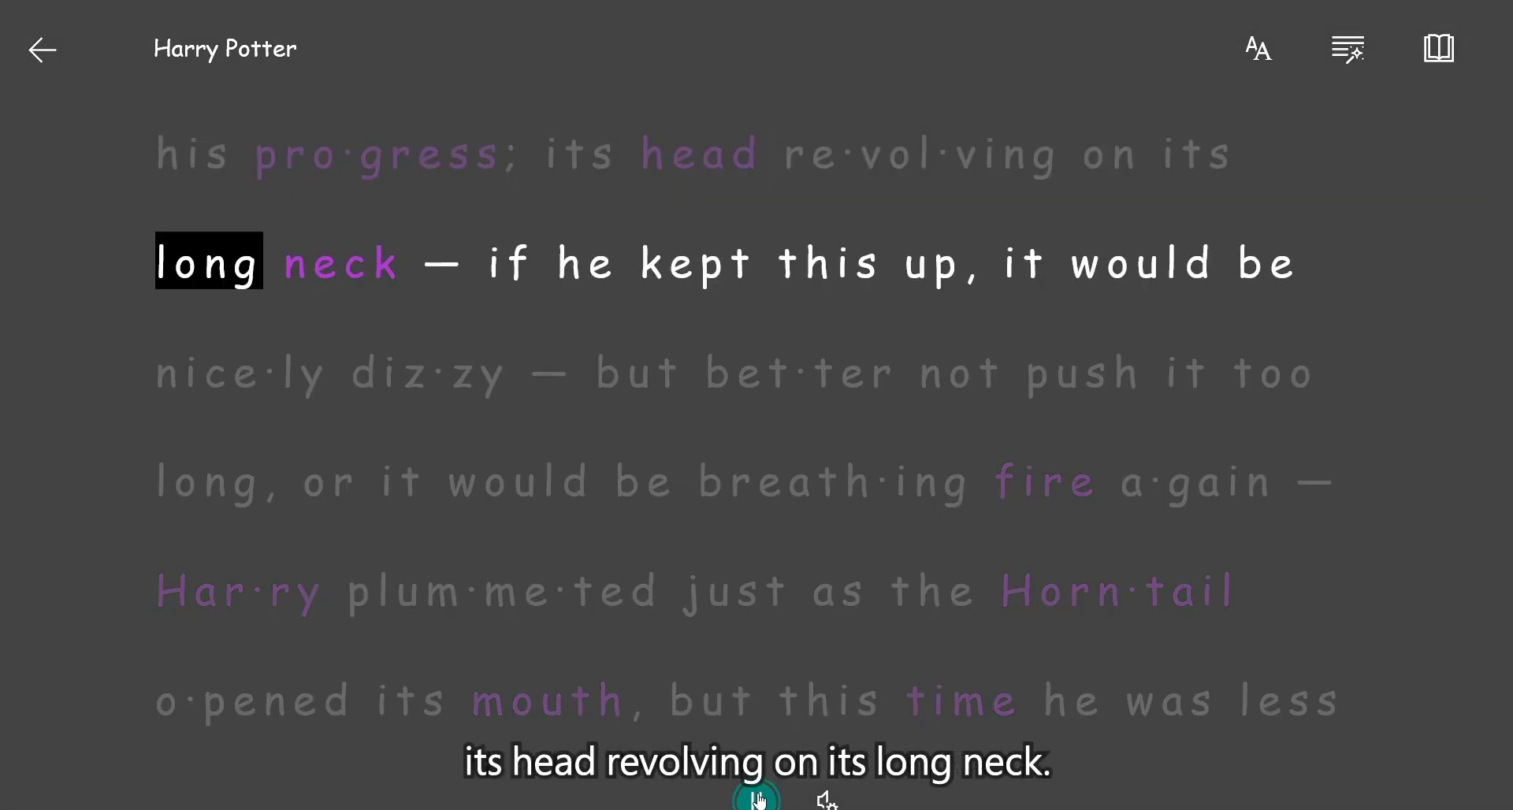
left_click(758, 799)
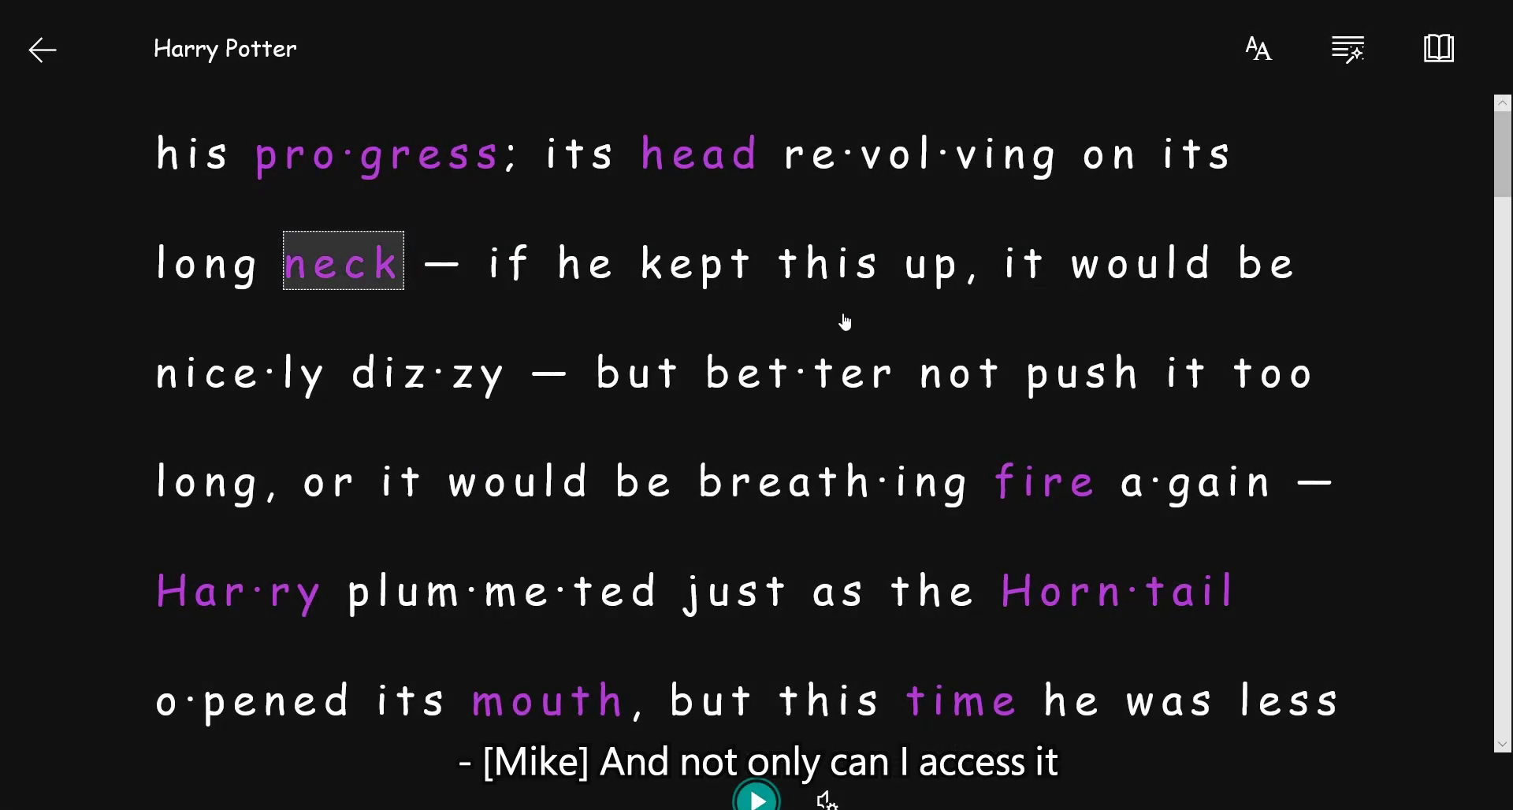
Translate the whole Harry Potter page into Spanish (Mexico) and return to the full text
left_click(1442, 52)
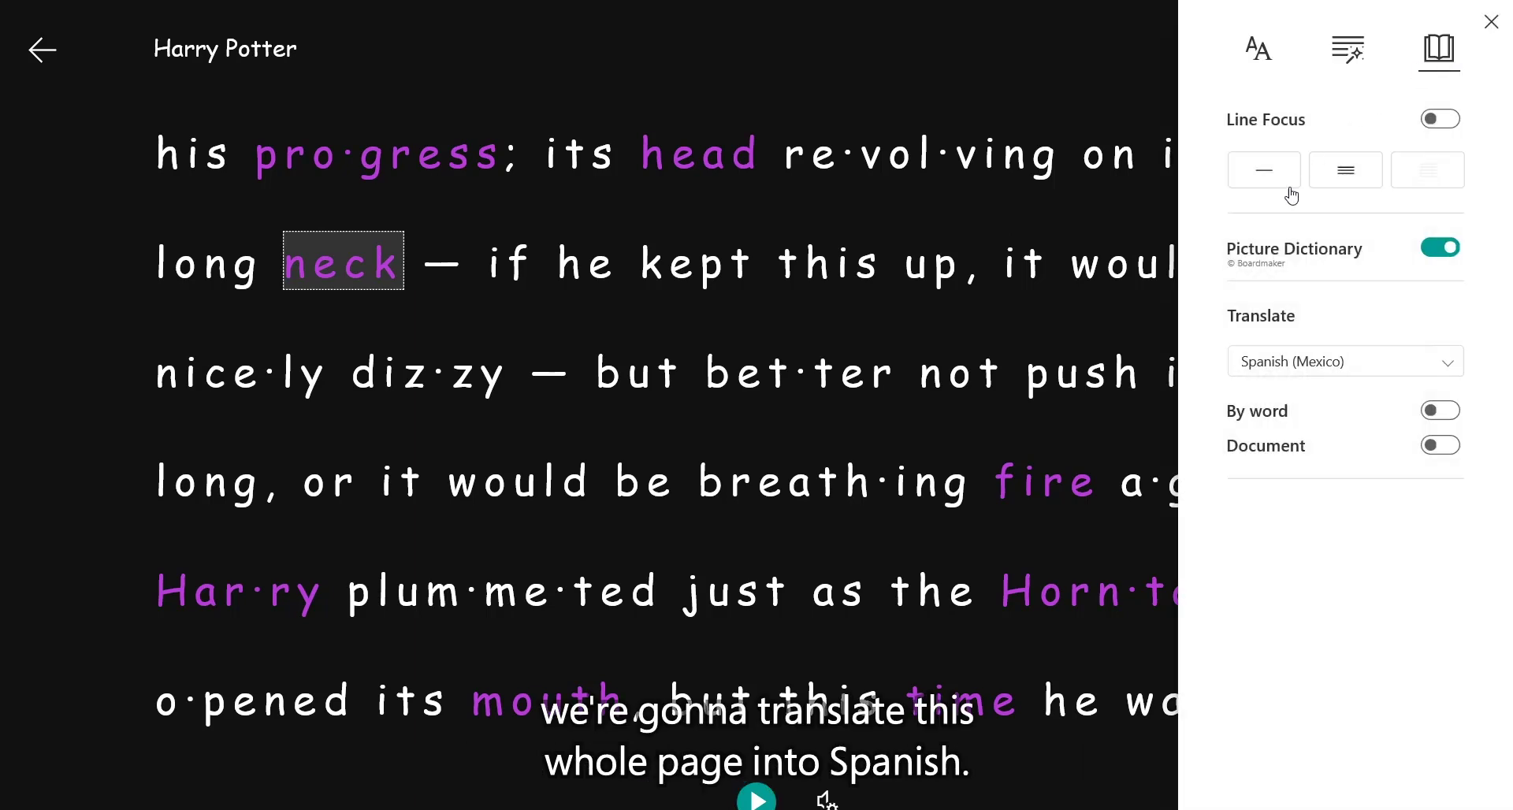
left_click(1441, 447)
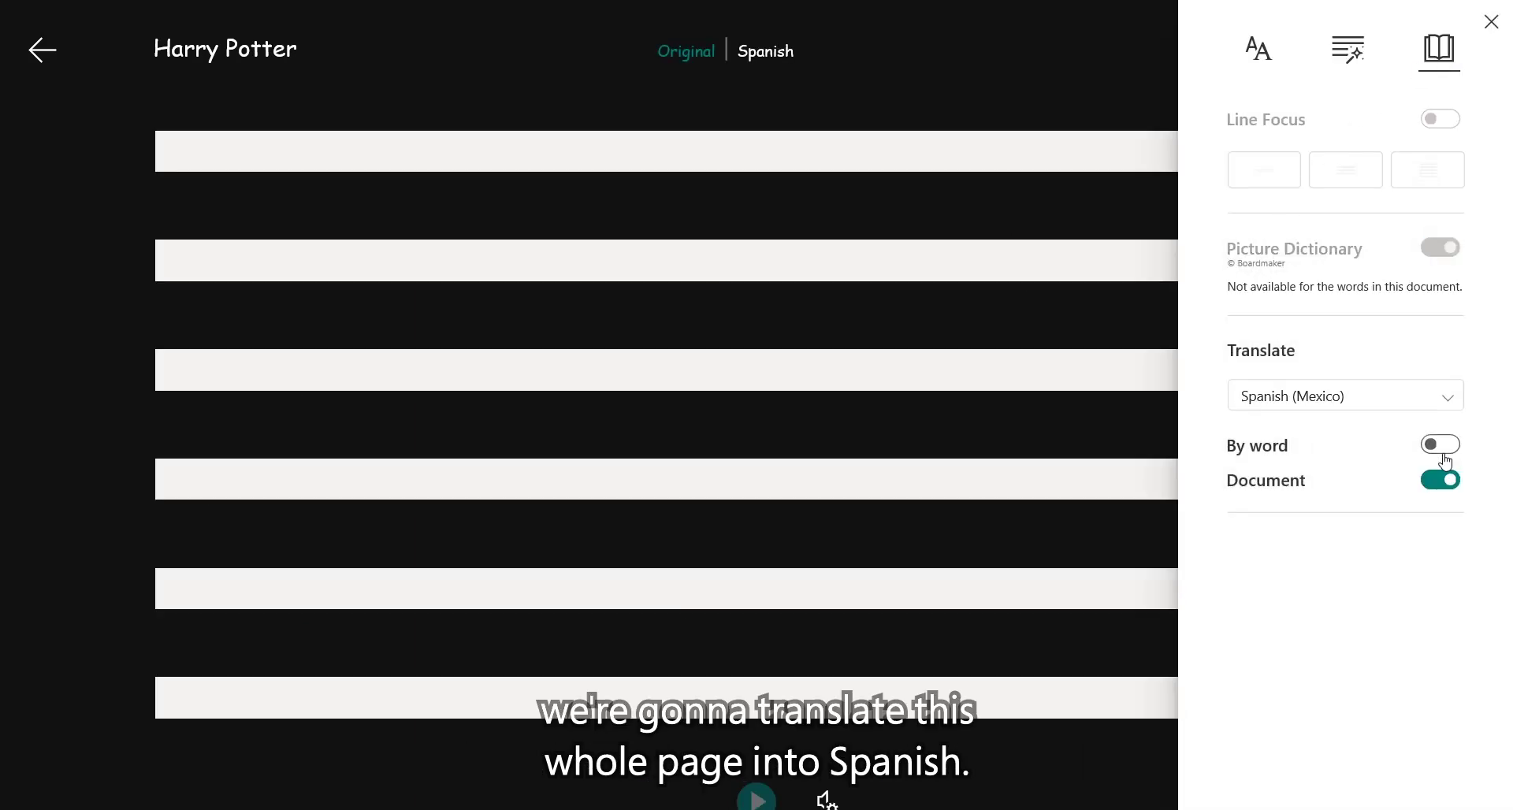
left_click(1024, 43)
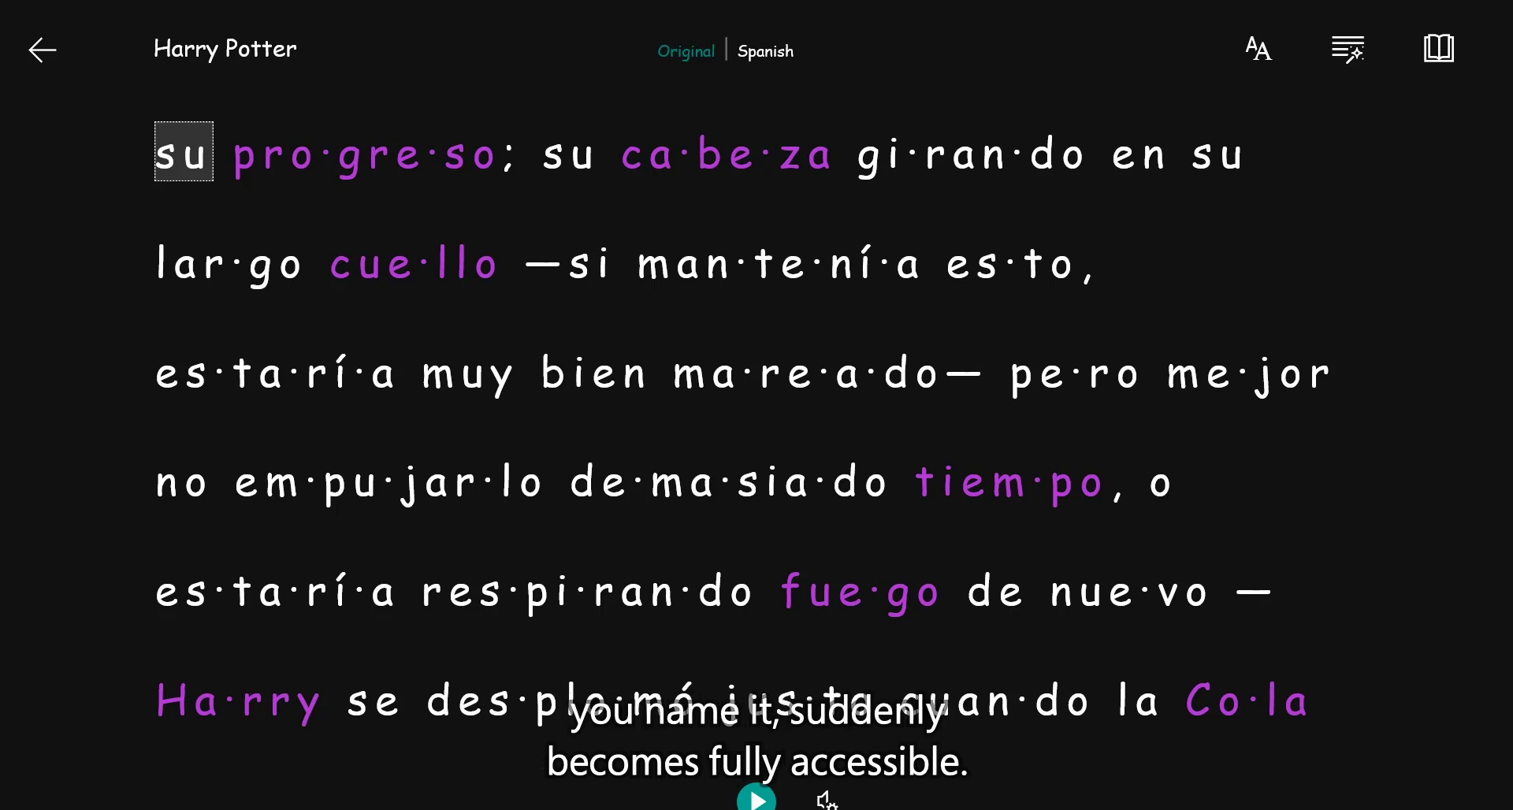
Listen to the start of the Spanish Harry Potter text, switch back to the original, and exit Immersive Reader
left_click(755, 800)
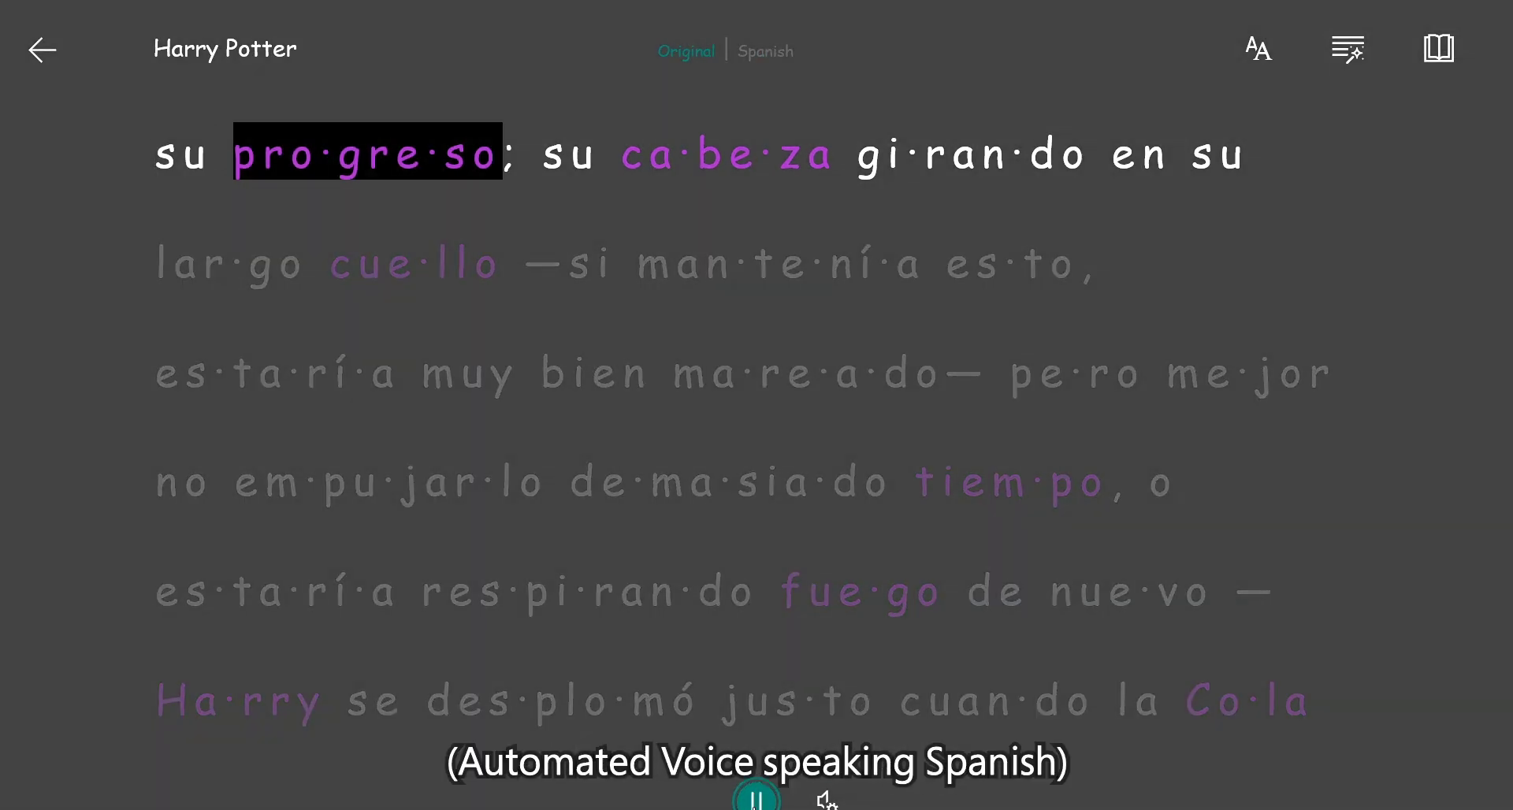
left_click(755, 799)
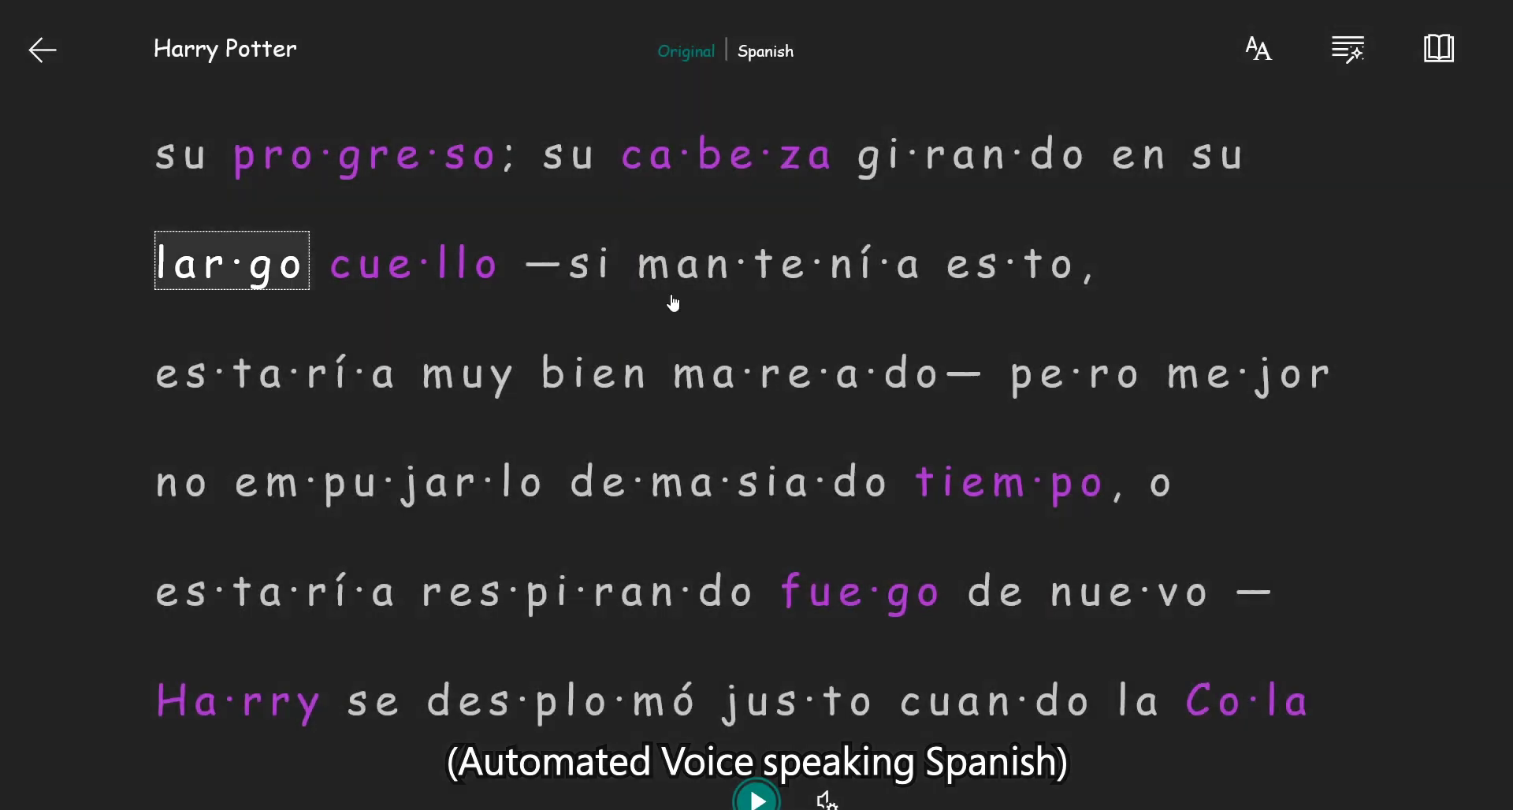
left_click(685, 51)
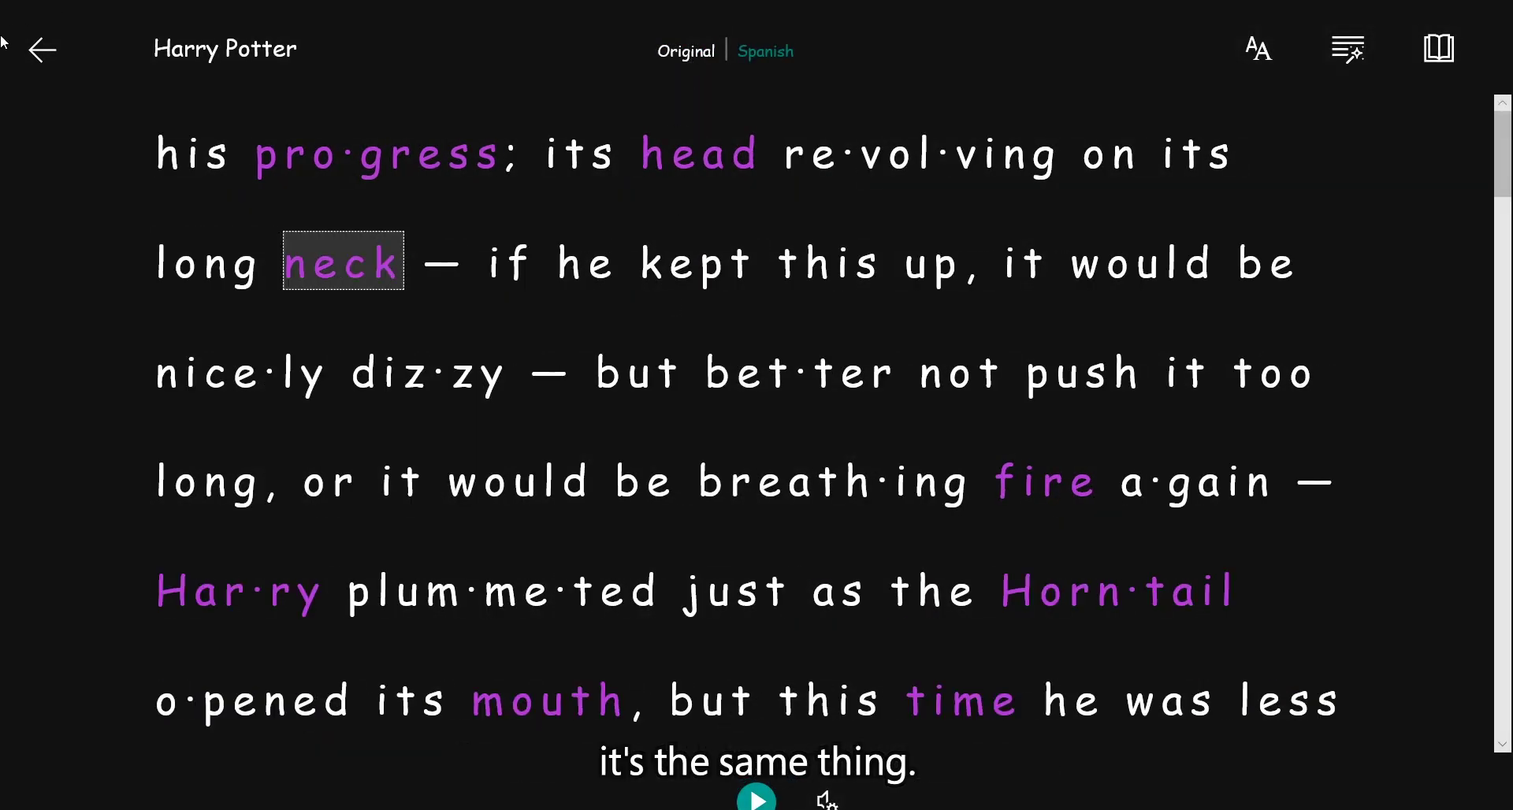
left_click(35, 59)
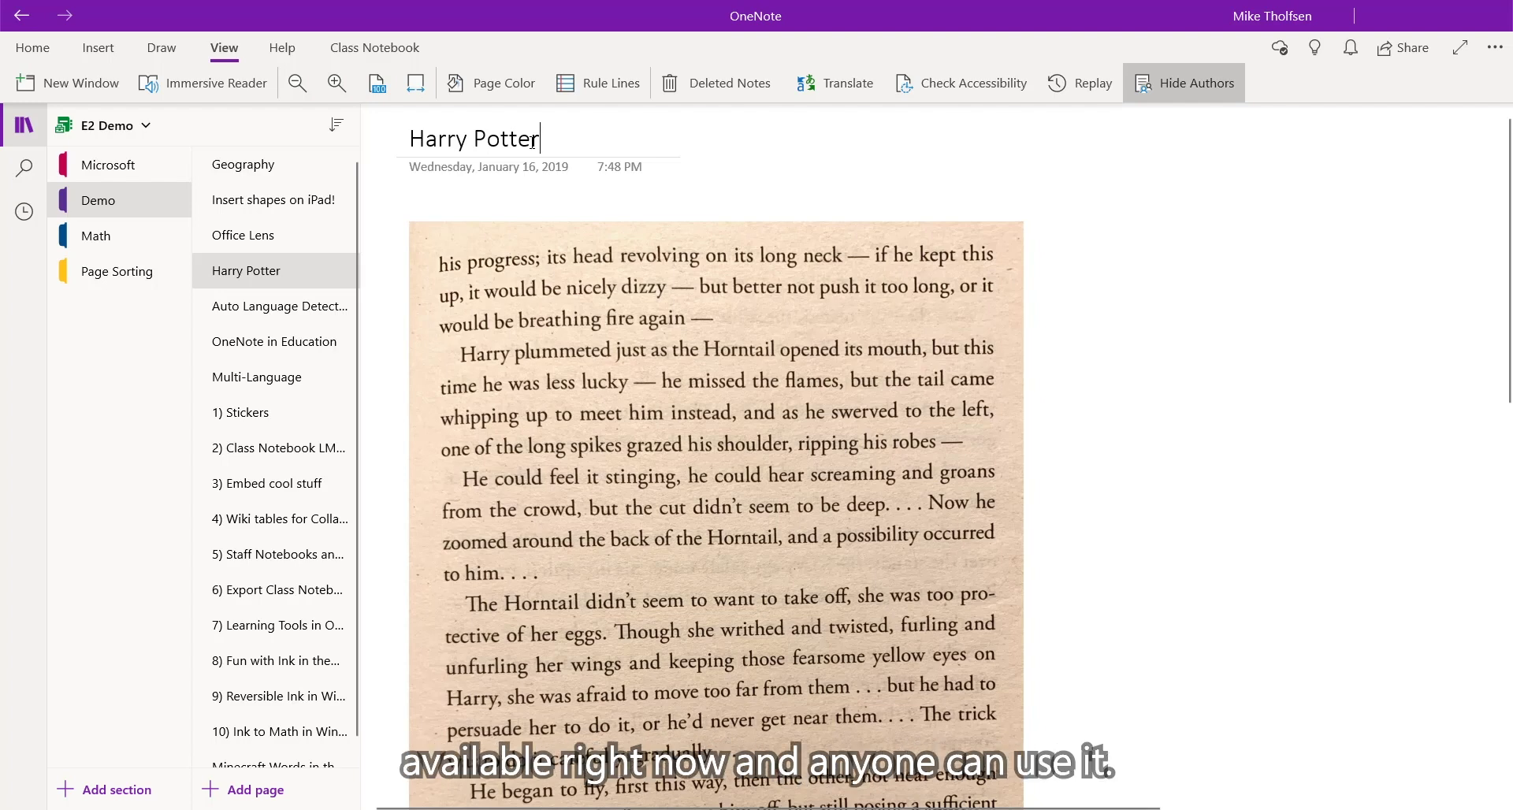
Open the Math section and solve the handwritten equation 5x² + 3x − 7 = 0 for x with the Math assistant
left_click(112, 245)
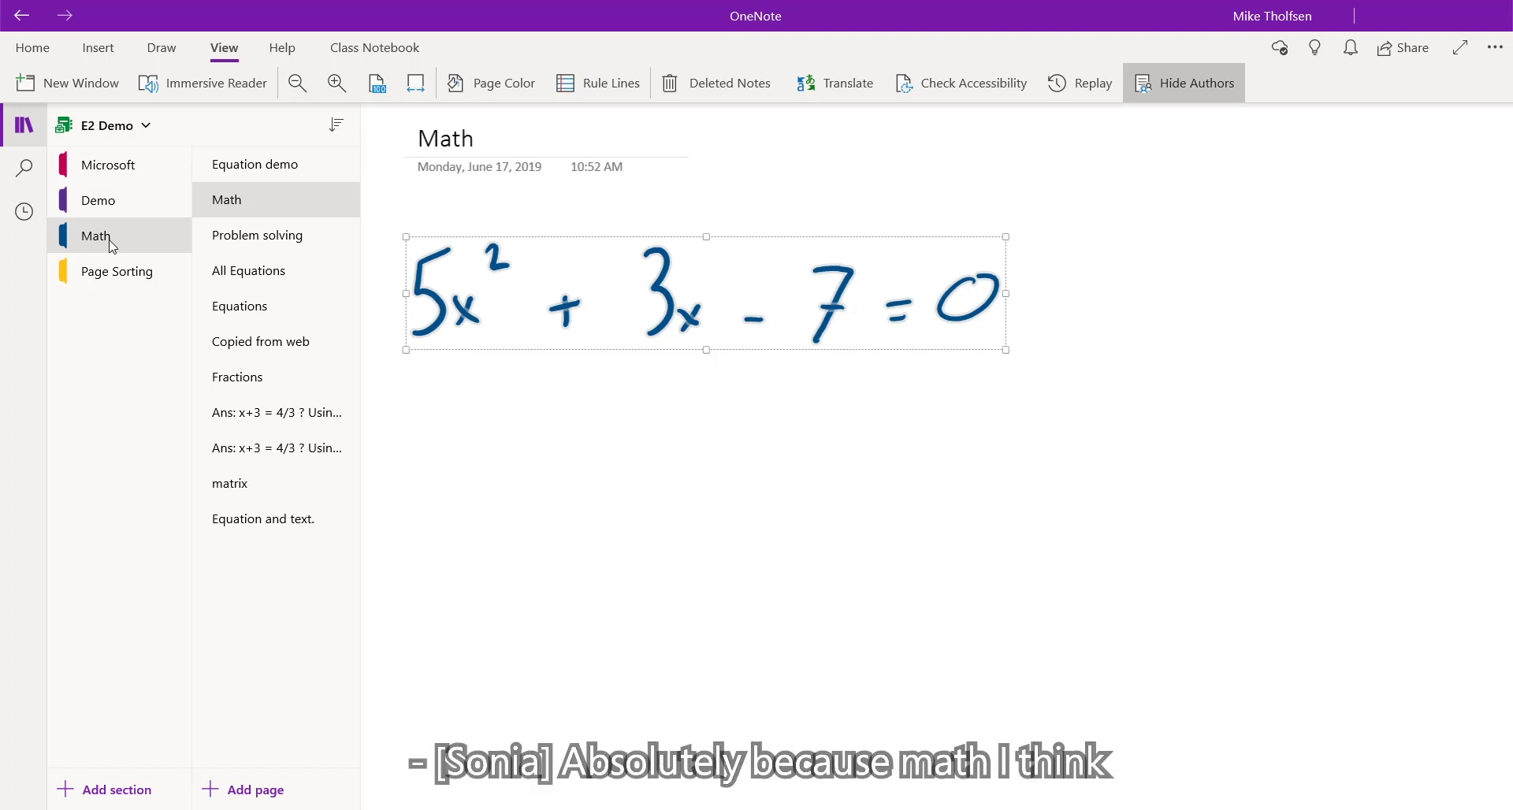
left_click(163, 53)
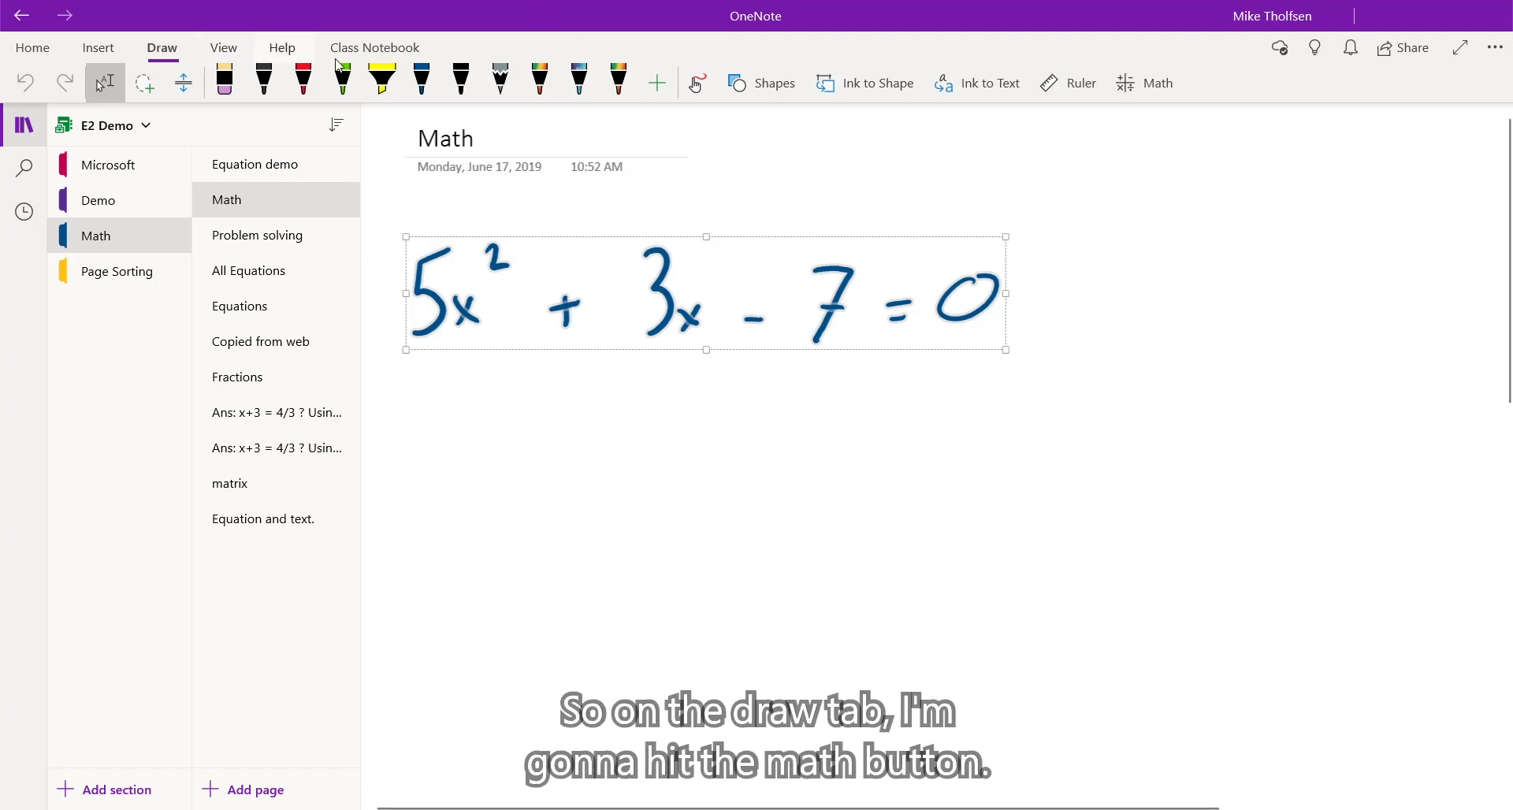
left_click(1142, 92)
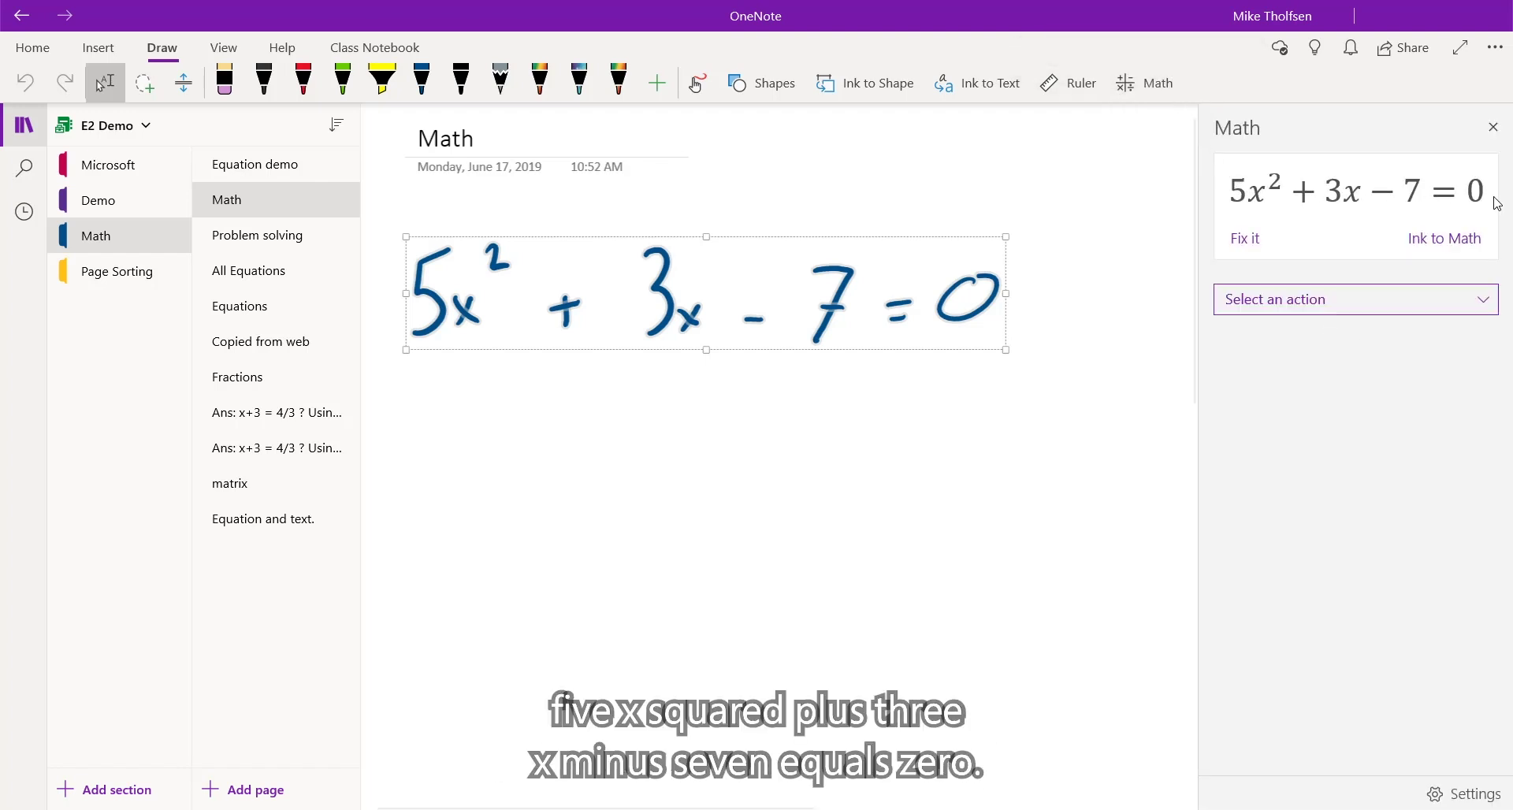
left_click(1312, 301)
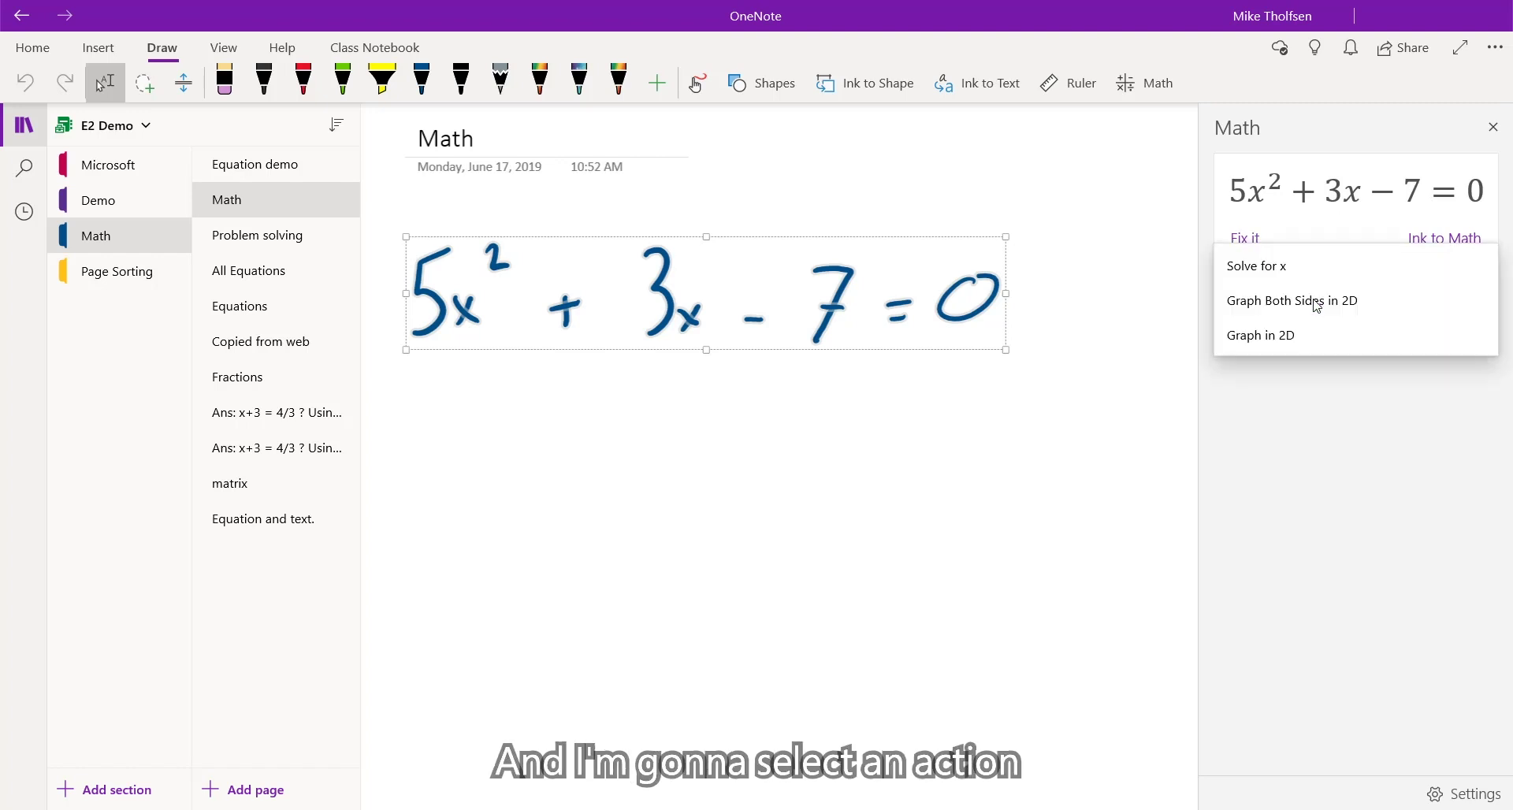
left_click(1279, 267)
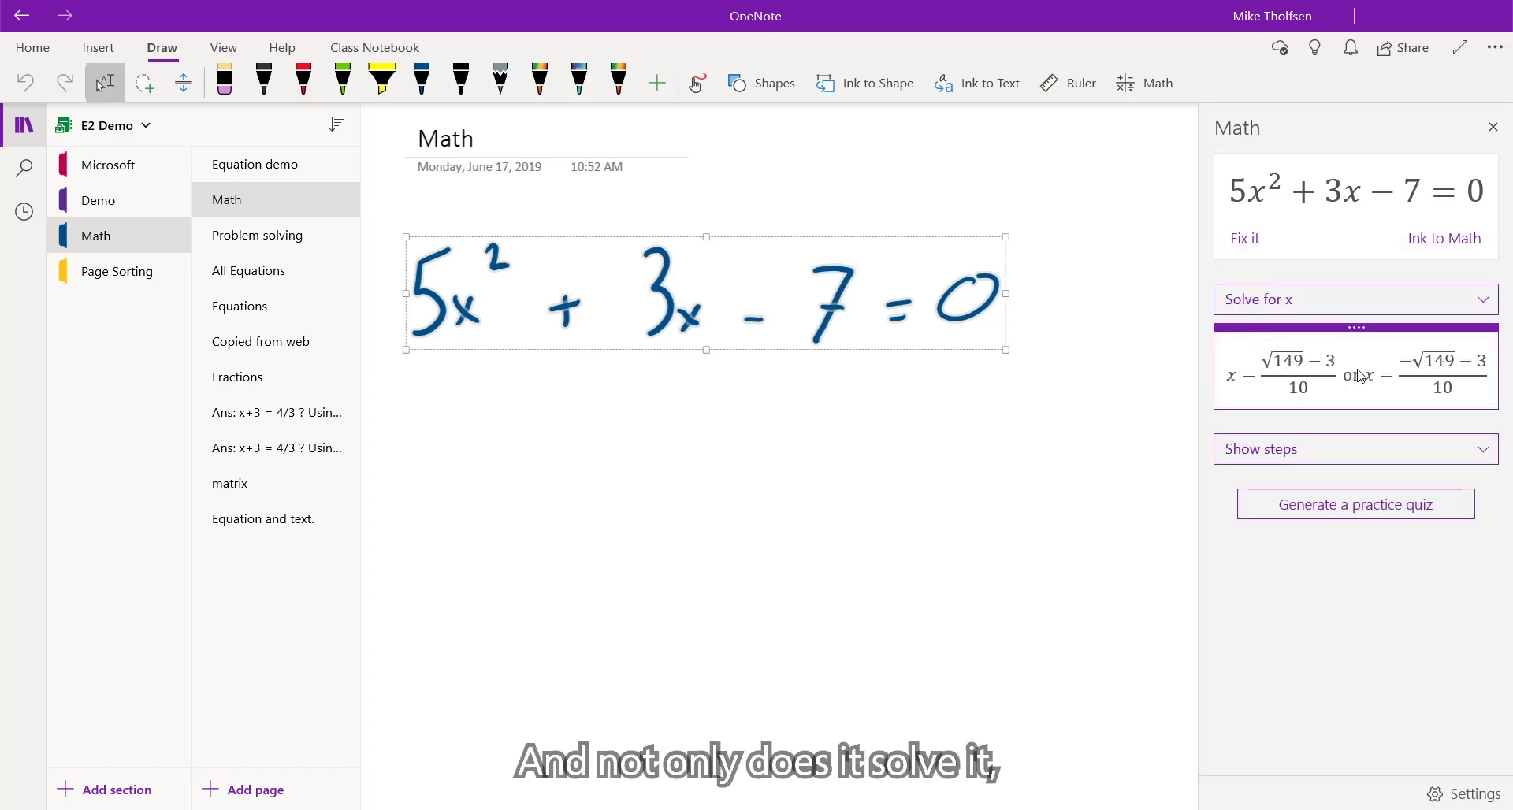
Show the Steps for Completing the Square for the equation and review them
left_click(1276, 450)
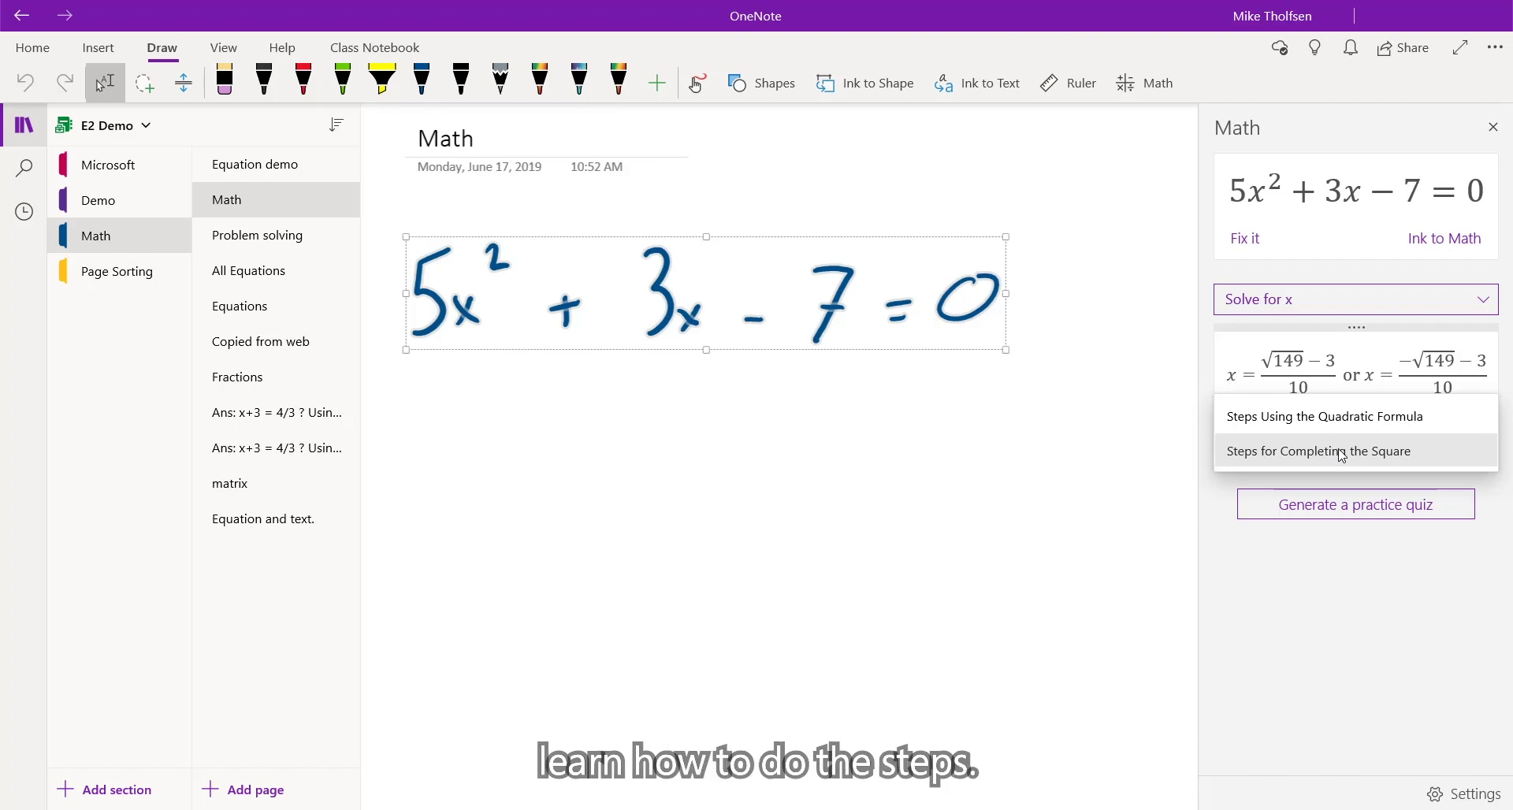
left_click(1342, 455)
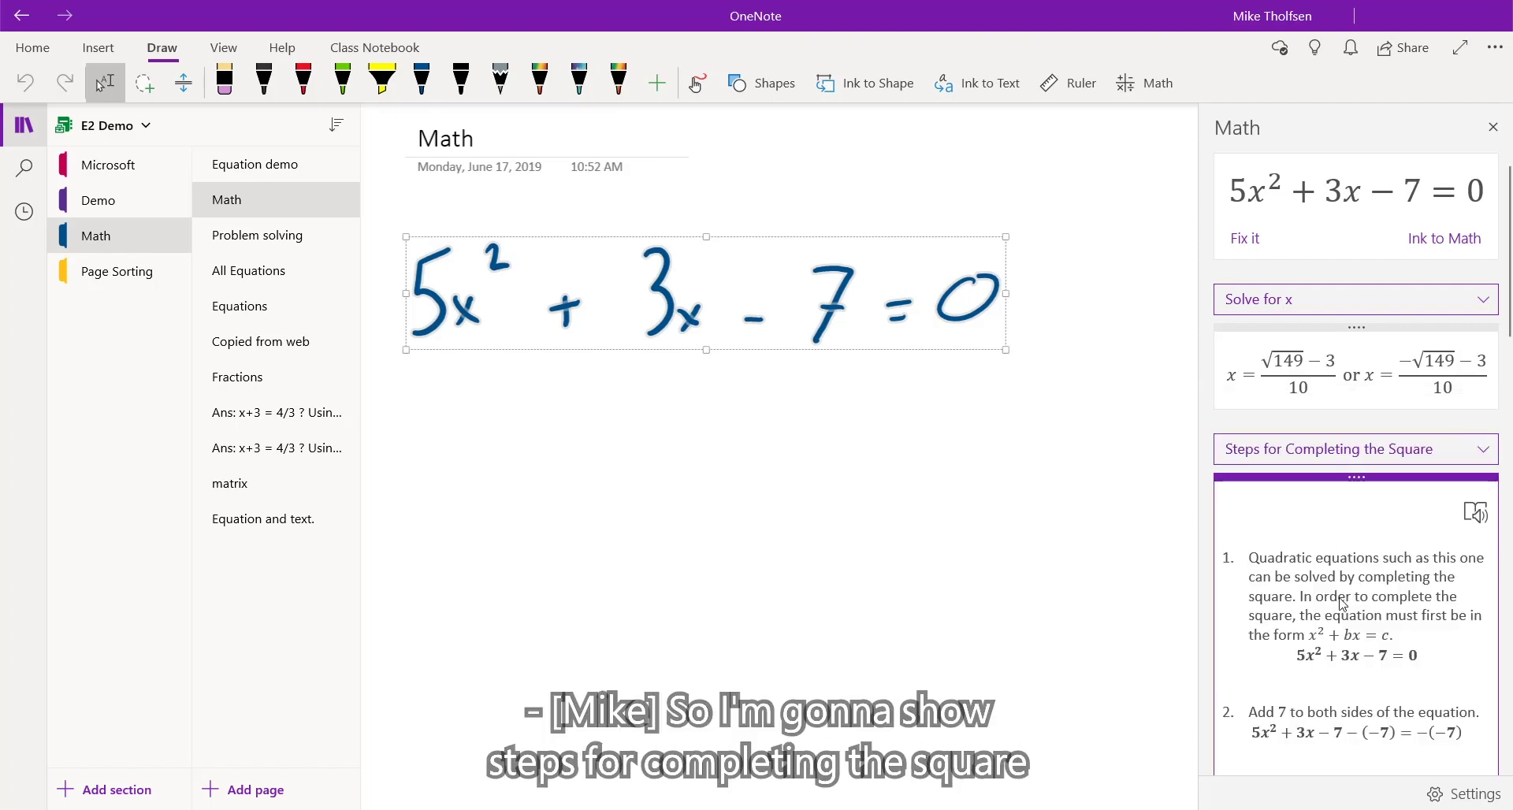
scroll(1343, 603, "down", 6)
scroll(1343, 606, "up", 5)
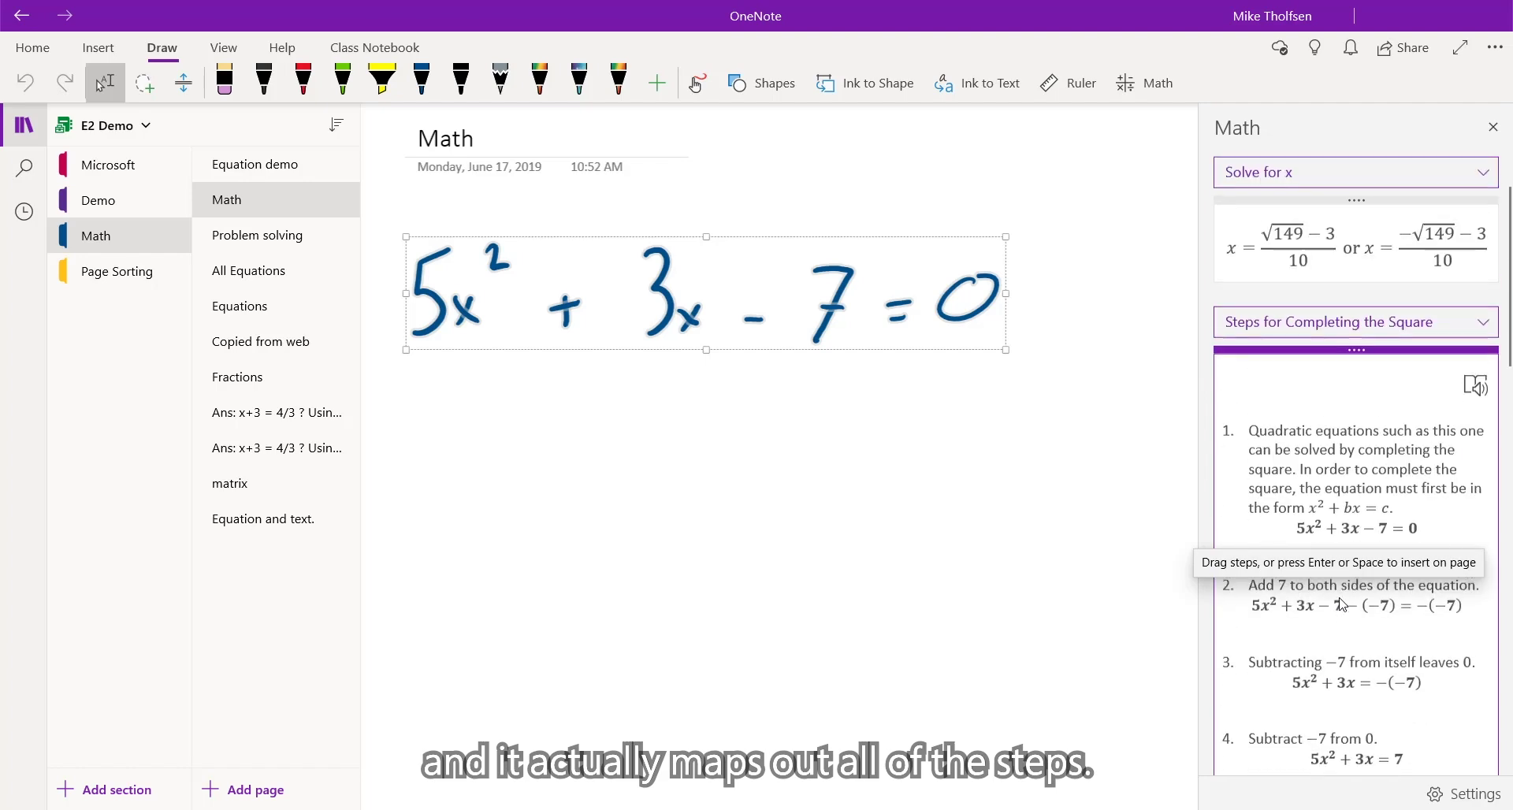
scroll(1347, 631, "down", 3)
scroll(1352, 639, "up", 1)
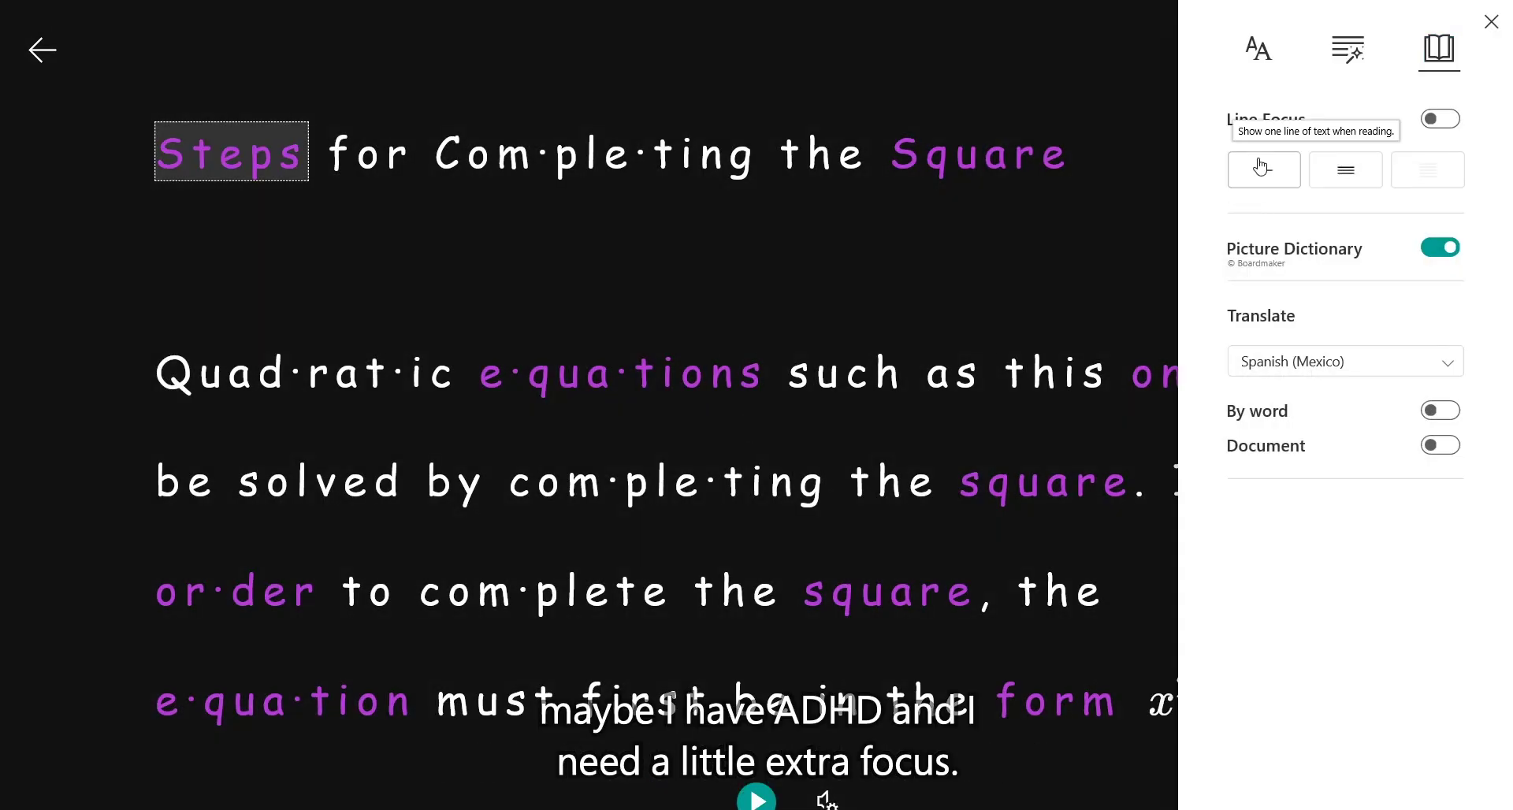
Turn on one-line Line Focus and advance the focus to the equation 5x² + 3x − 7 = 0
left_click(1261, 167)
left_click(1039, 85)
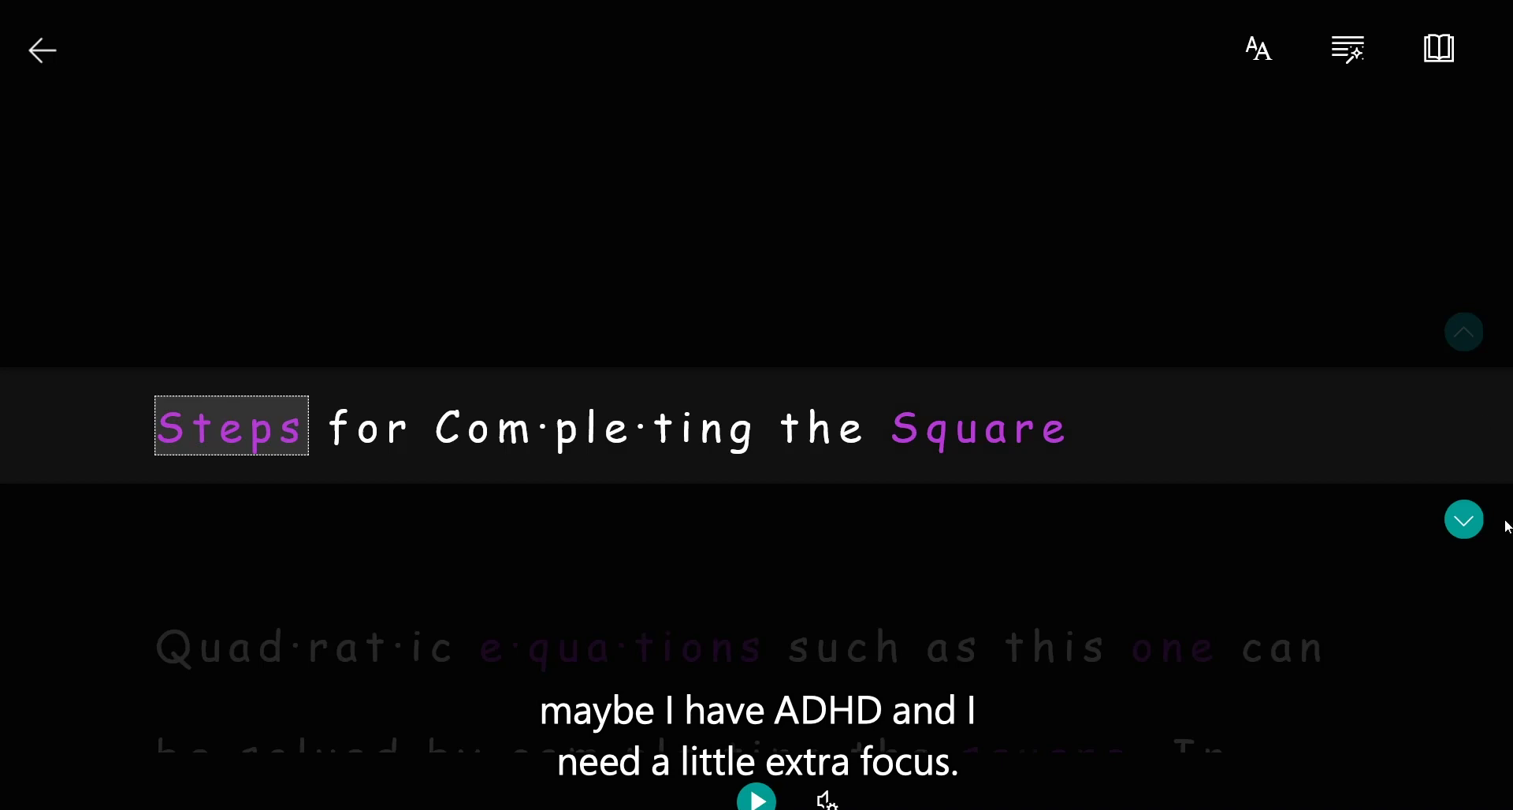
left_click(1464, 520)
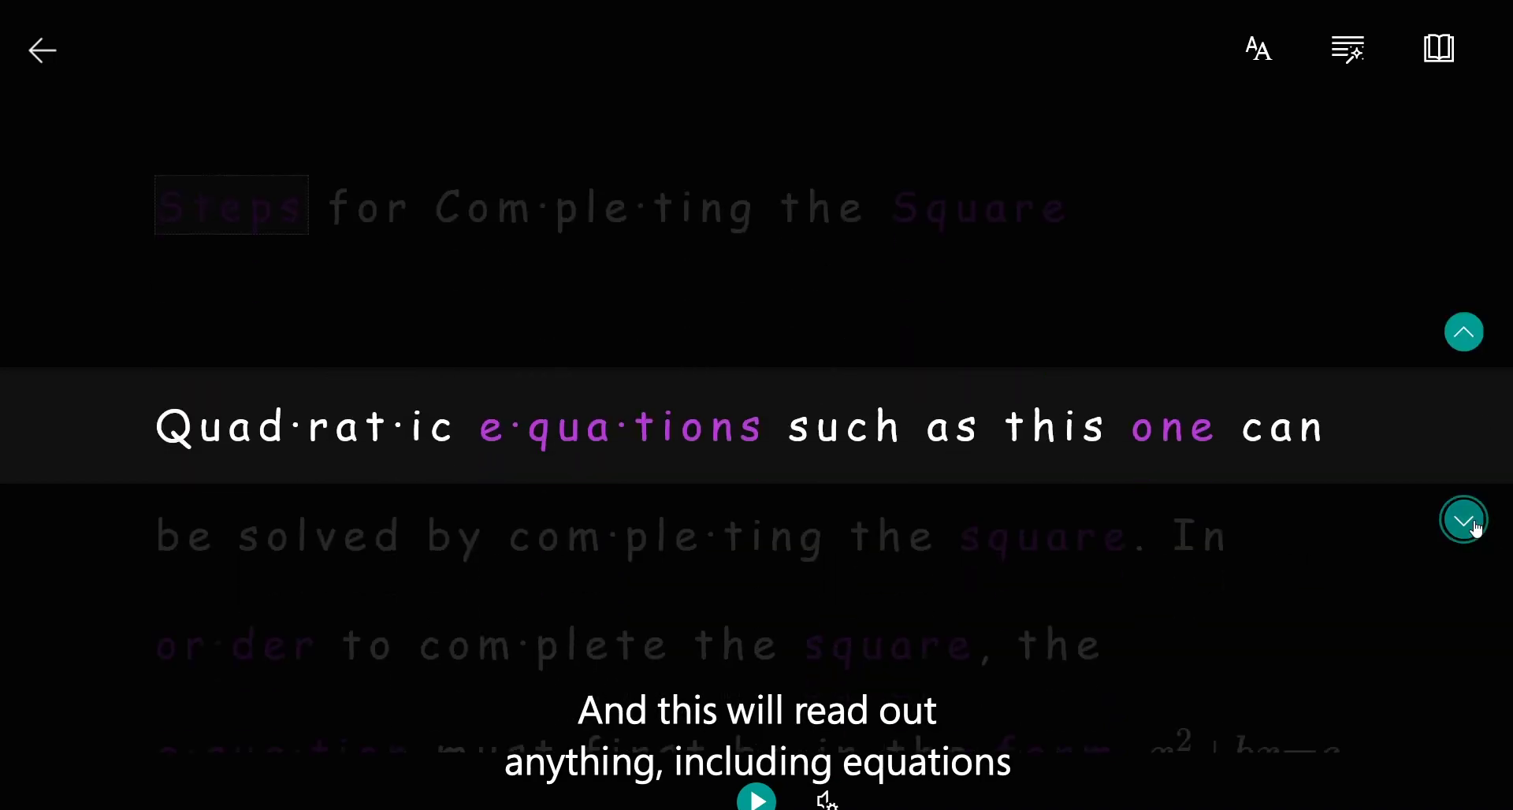
left_click(1474, 526)
left_click(1466, 530)
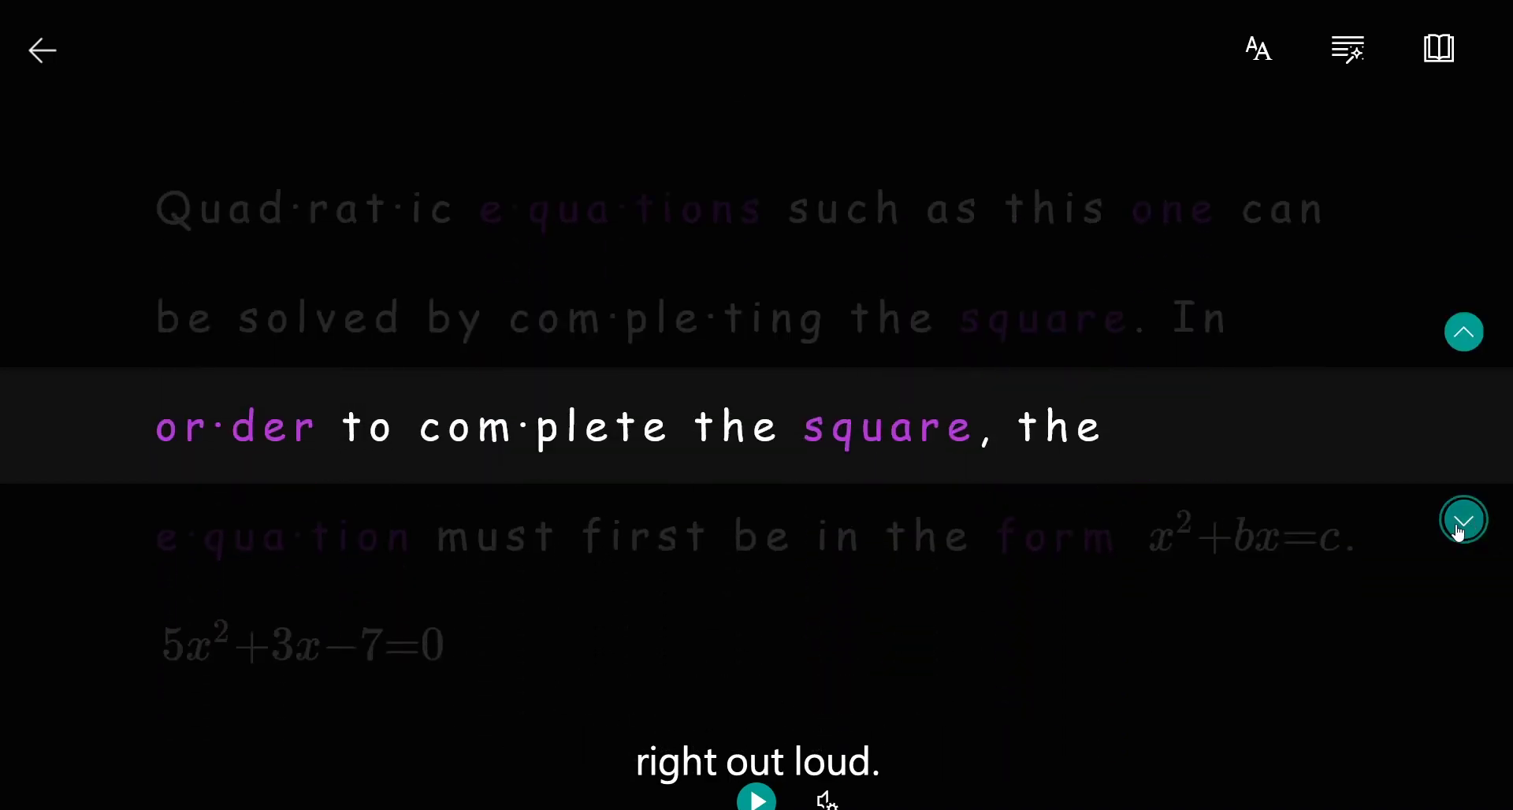
left_click(1463, 524)
left_click(1457, 526)
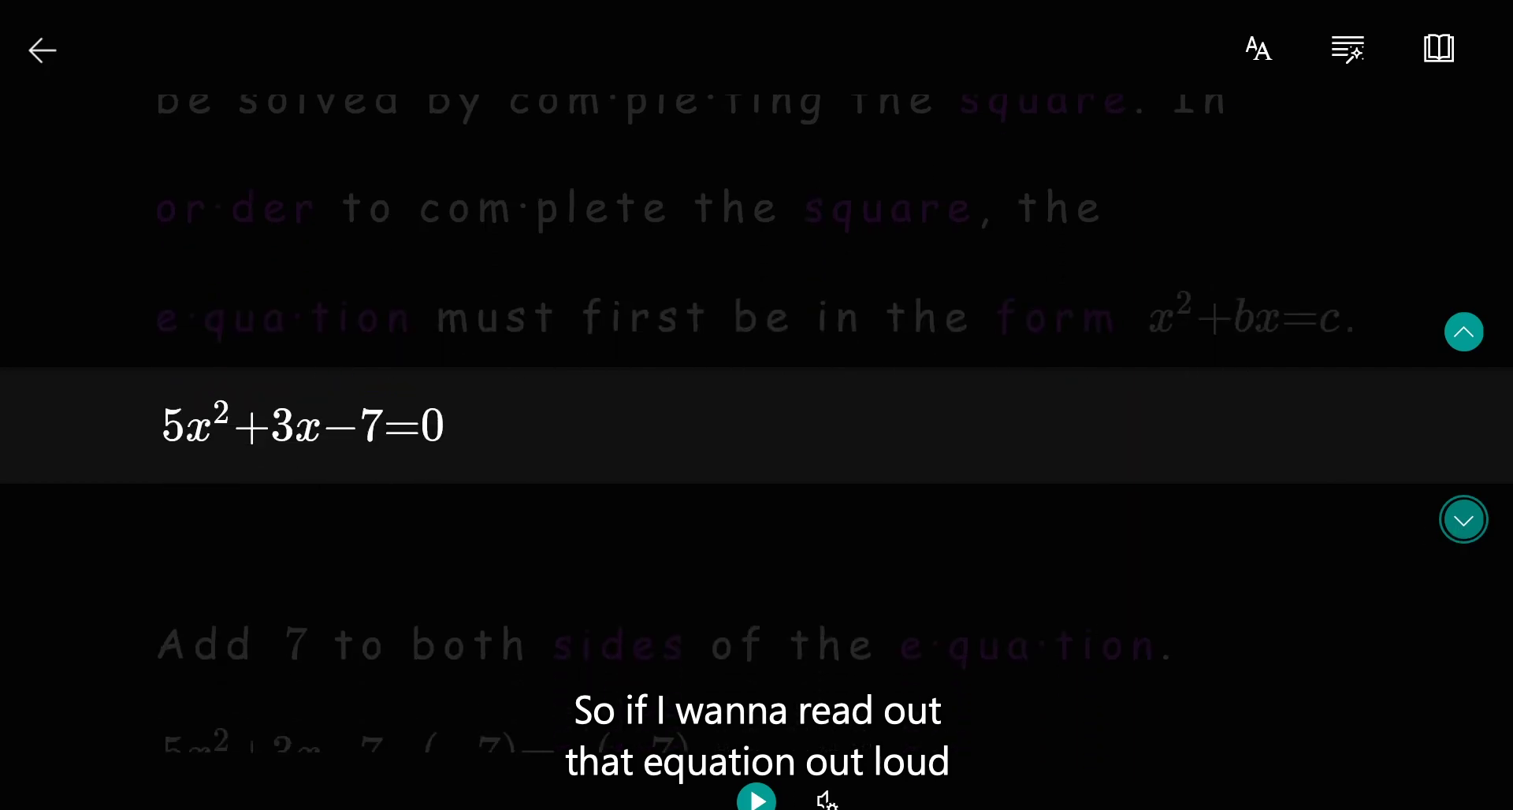
Listen to the focused equation read aloud and exit Immersive Reader
left_click(756, 799)
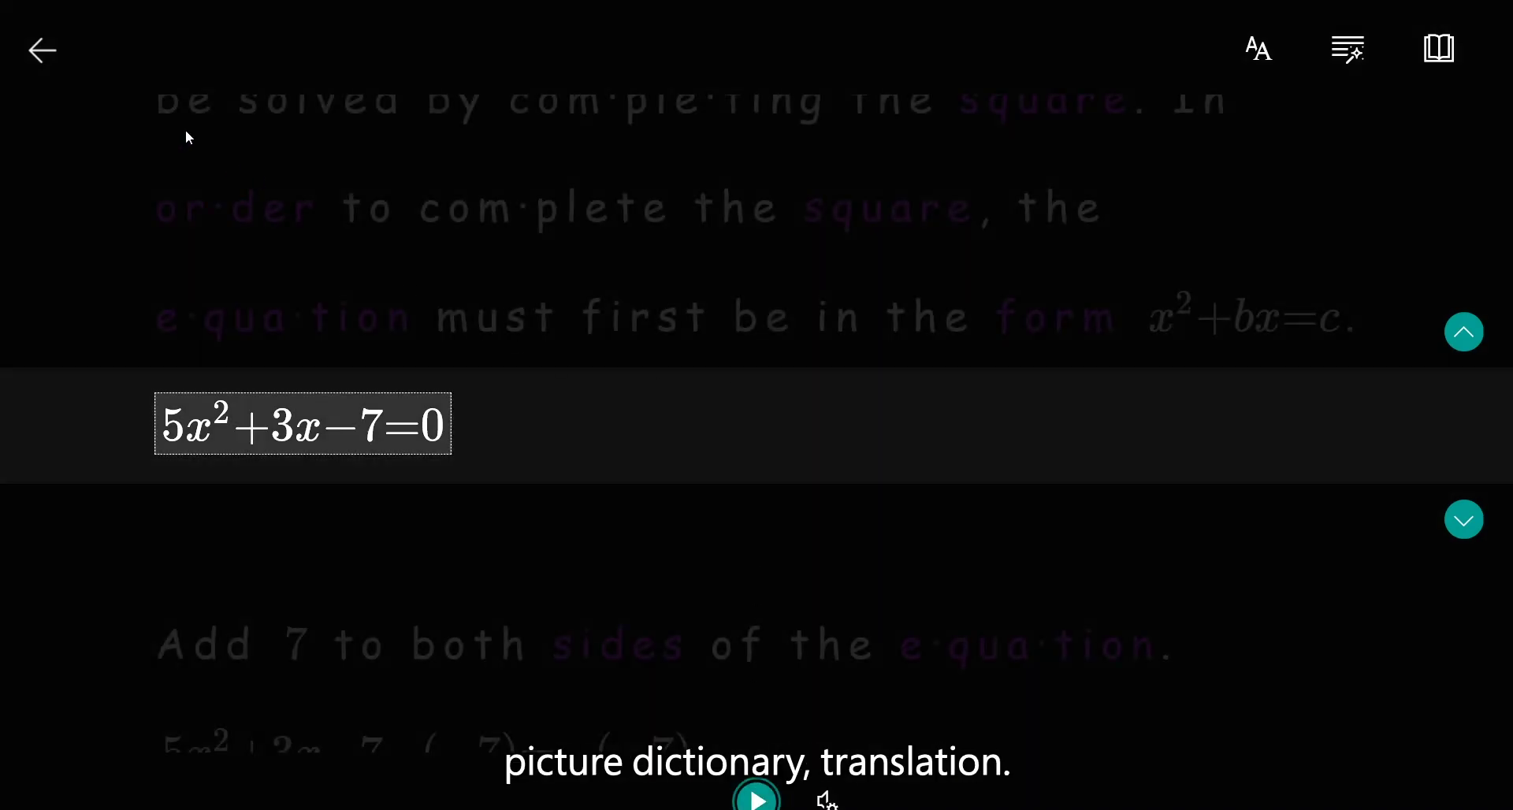
left_click(41, 51)
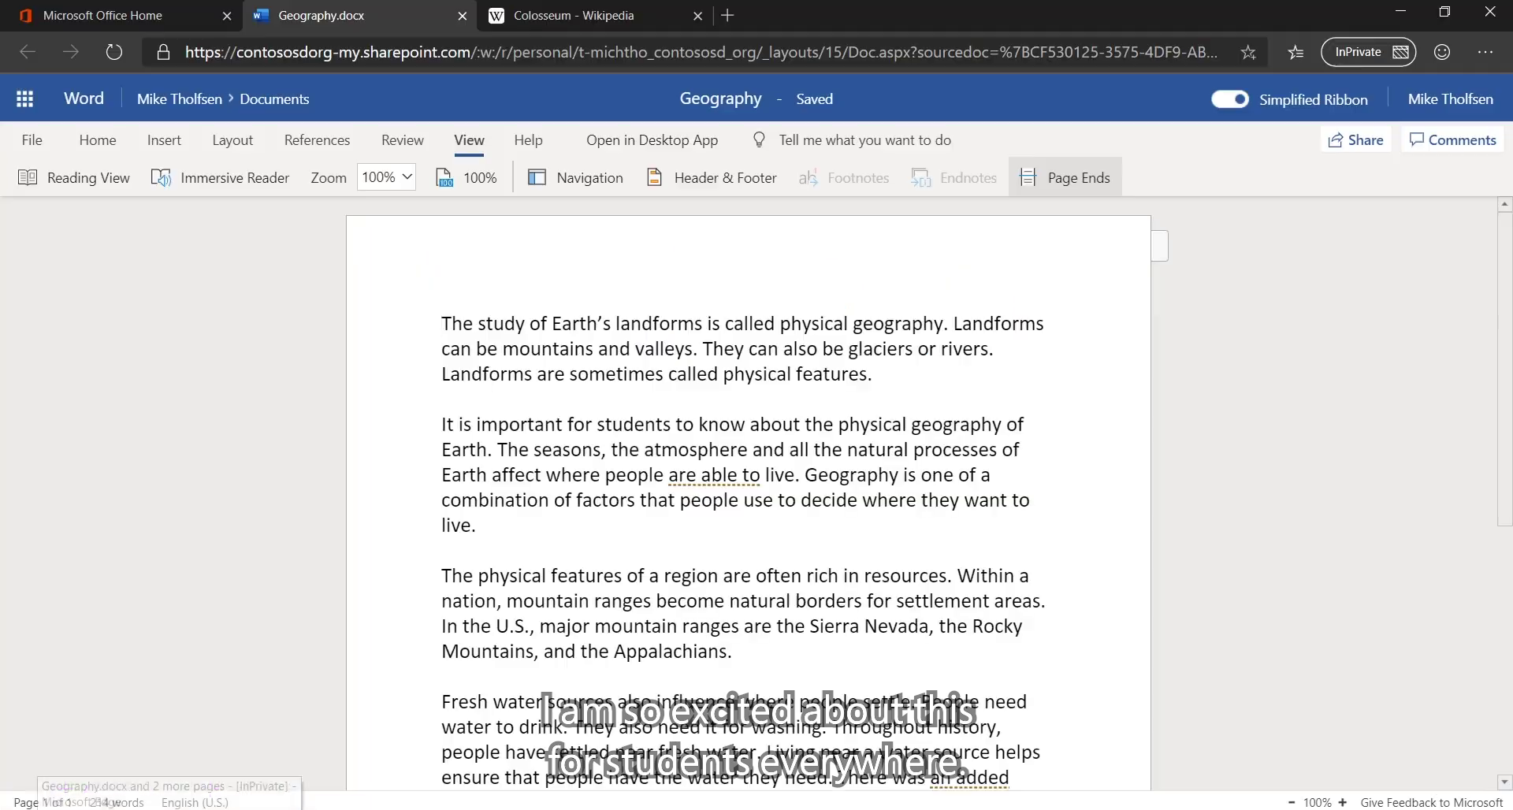
Switch to the Colosseum Wikipedia page, read aloud from the paragraph starting "The Colosseum could hold", and pause the reading
left_click(530, 25)
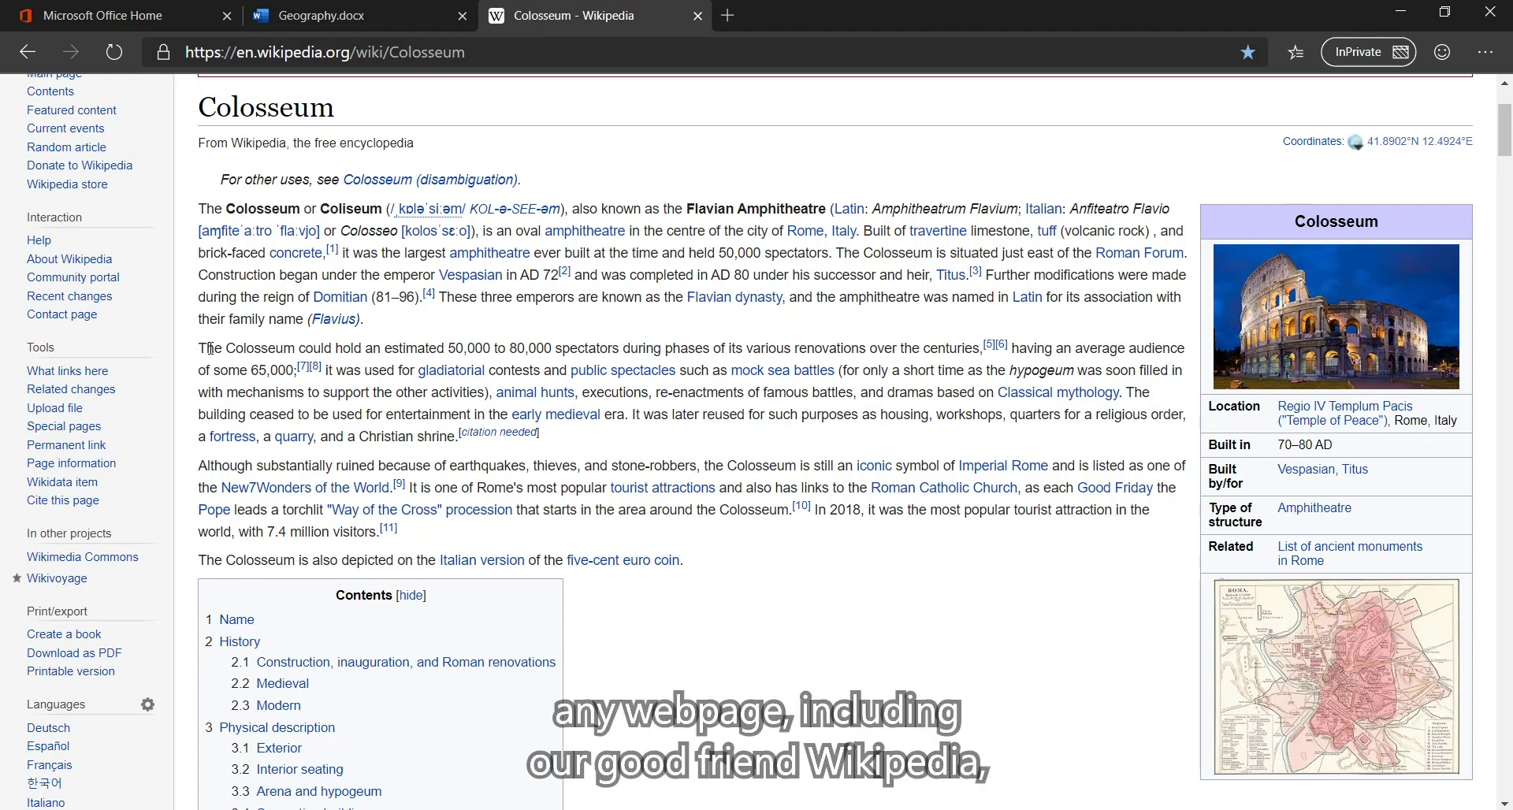
double_click(210, 349)
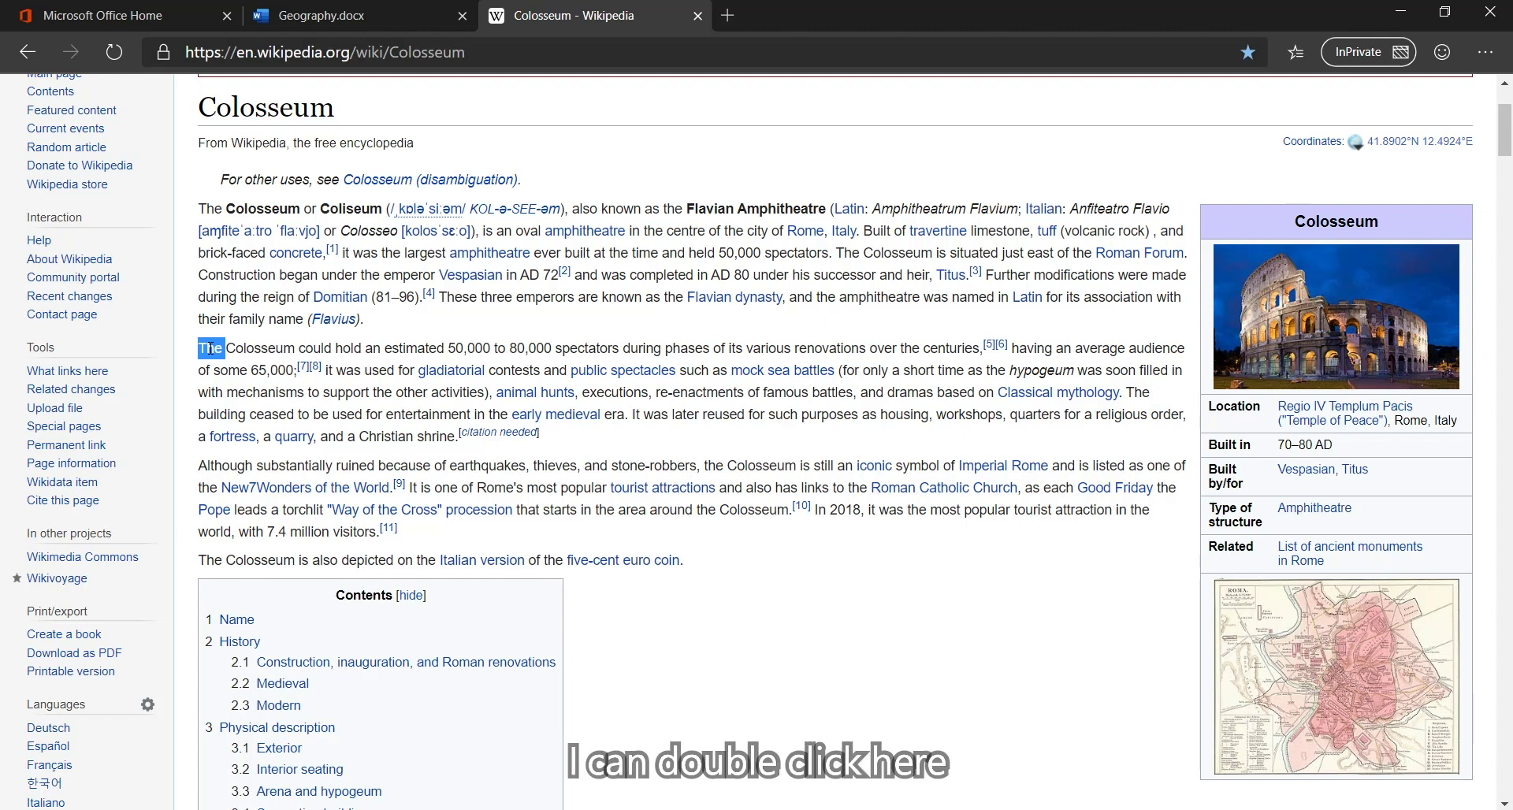
right_click(210, 348)
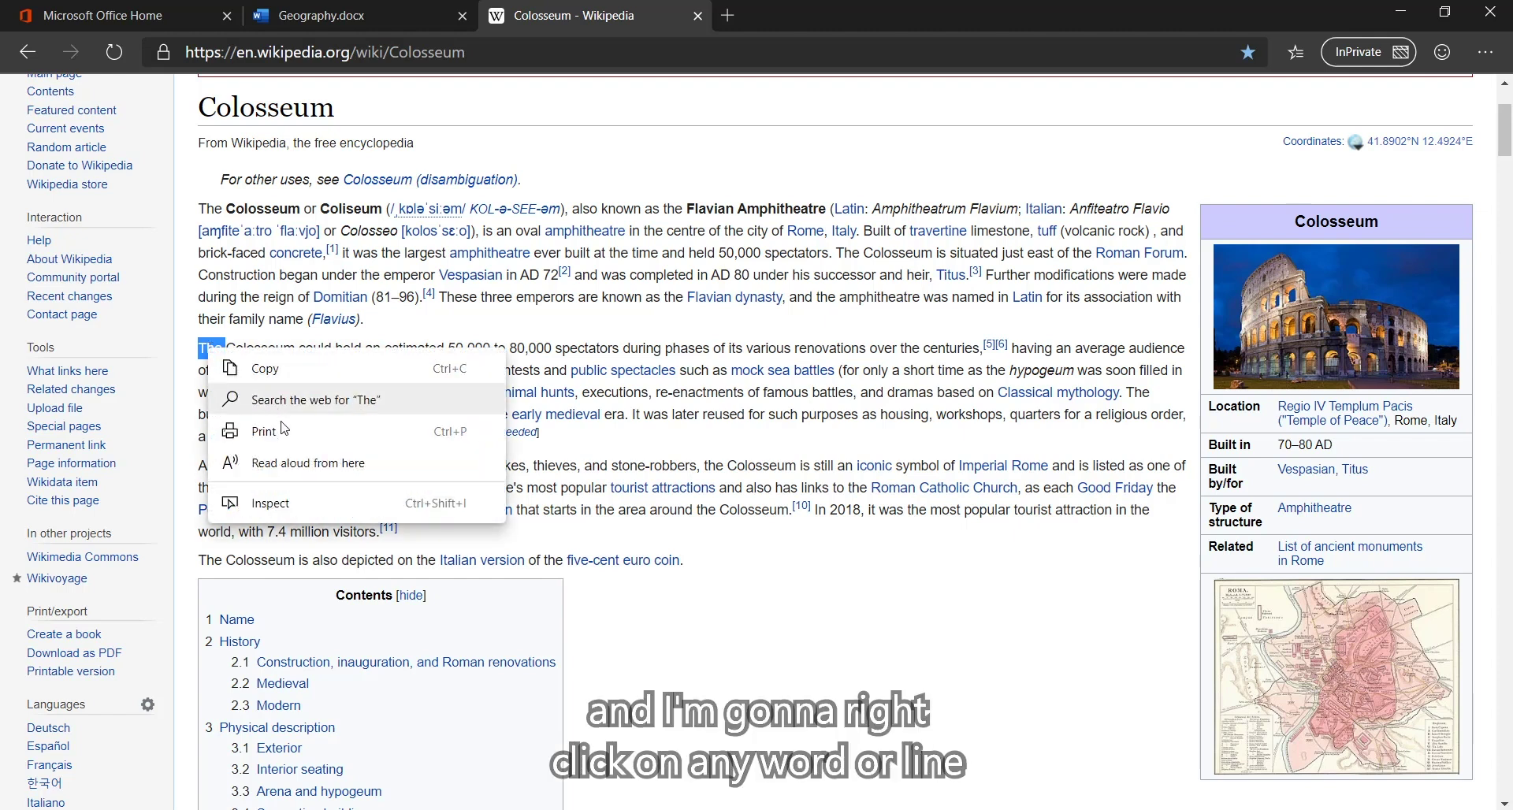
left_click(321, 470)
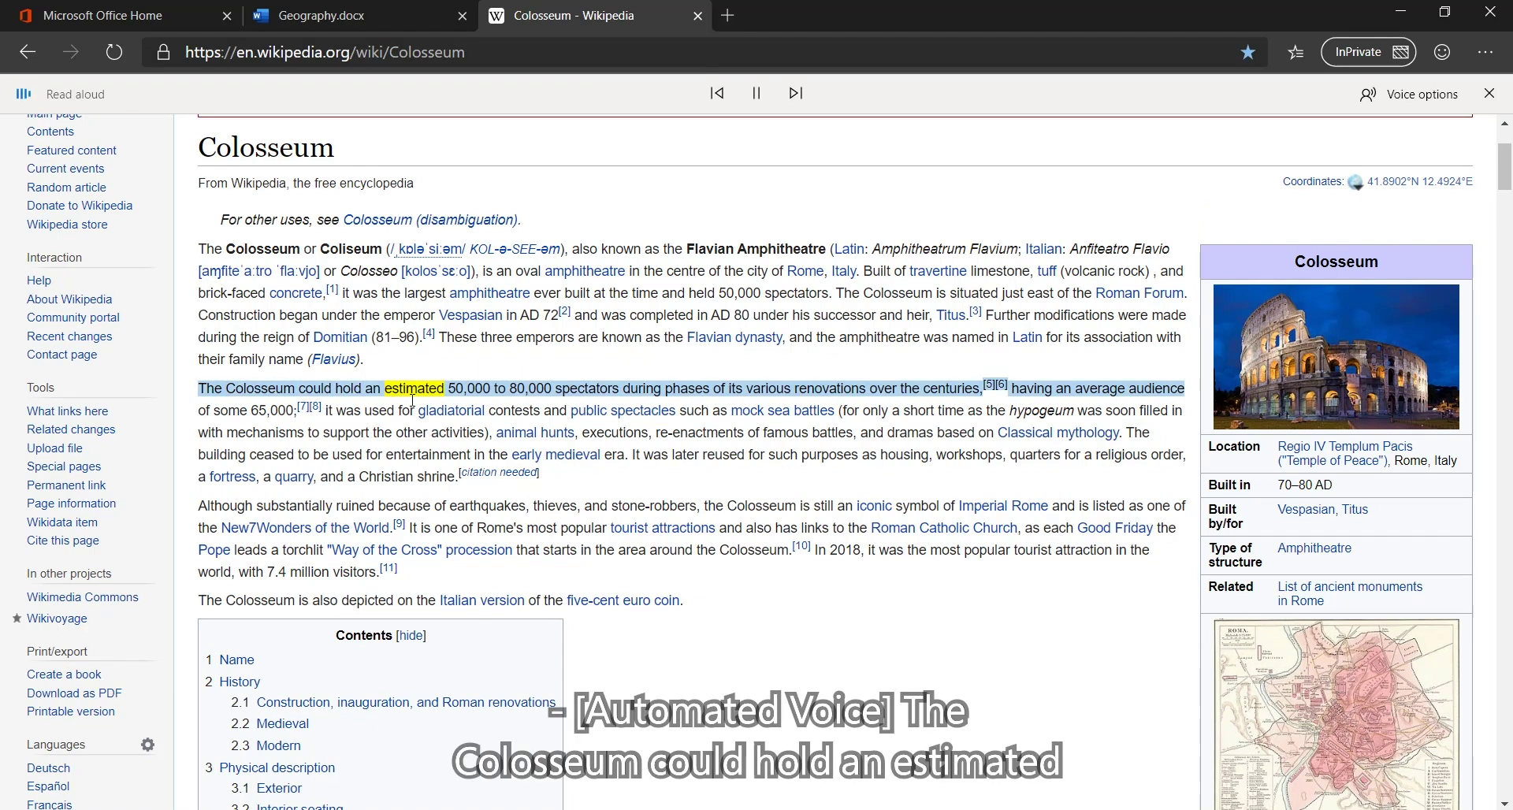
left_click(758, 96)
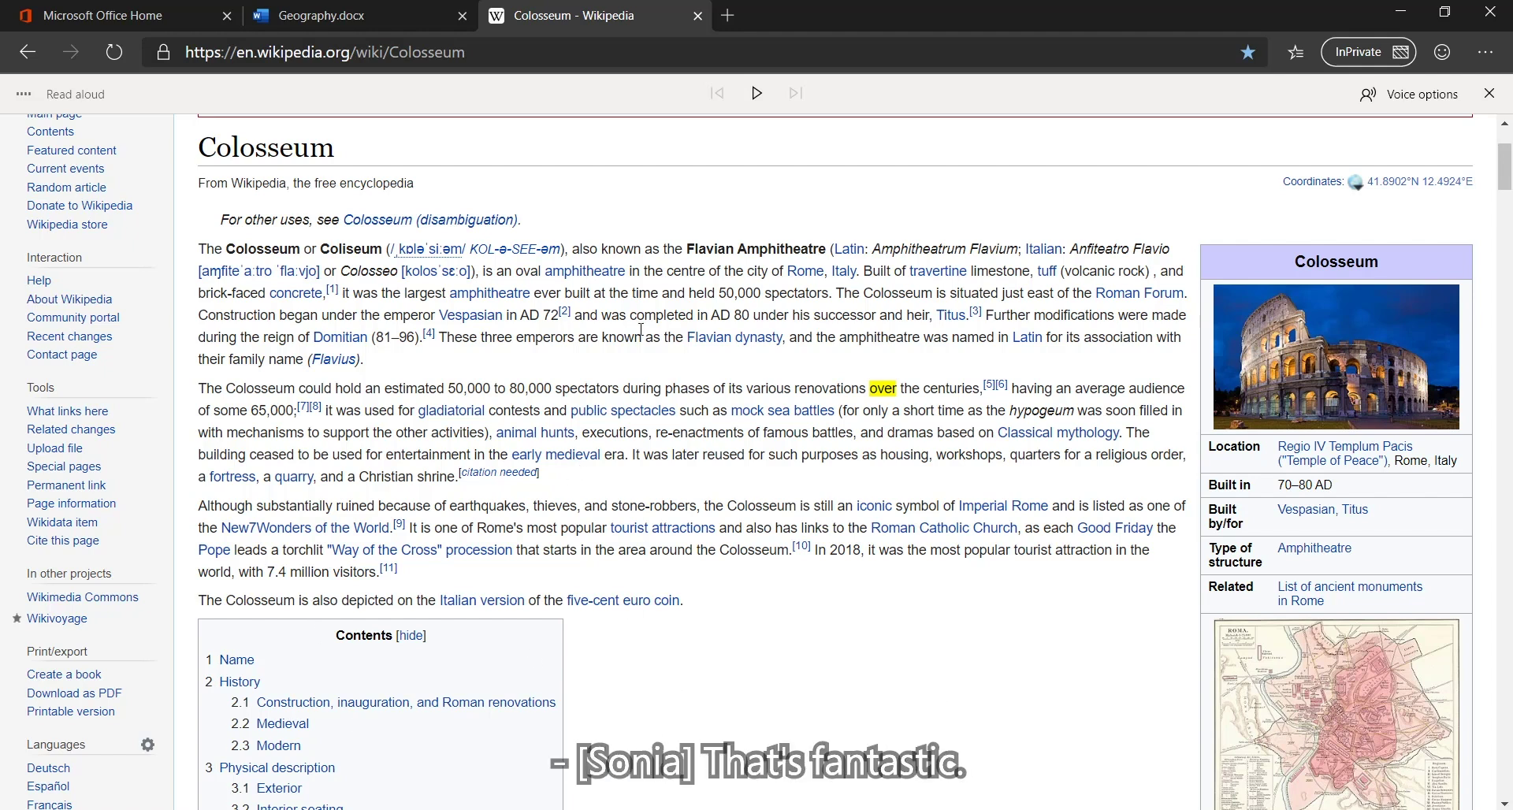
key("alt+Tab")
key("alt+Tab")
key("alt+Tab")
key("alt+Tab")
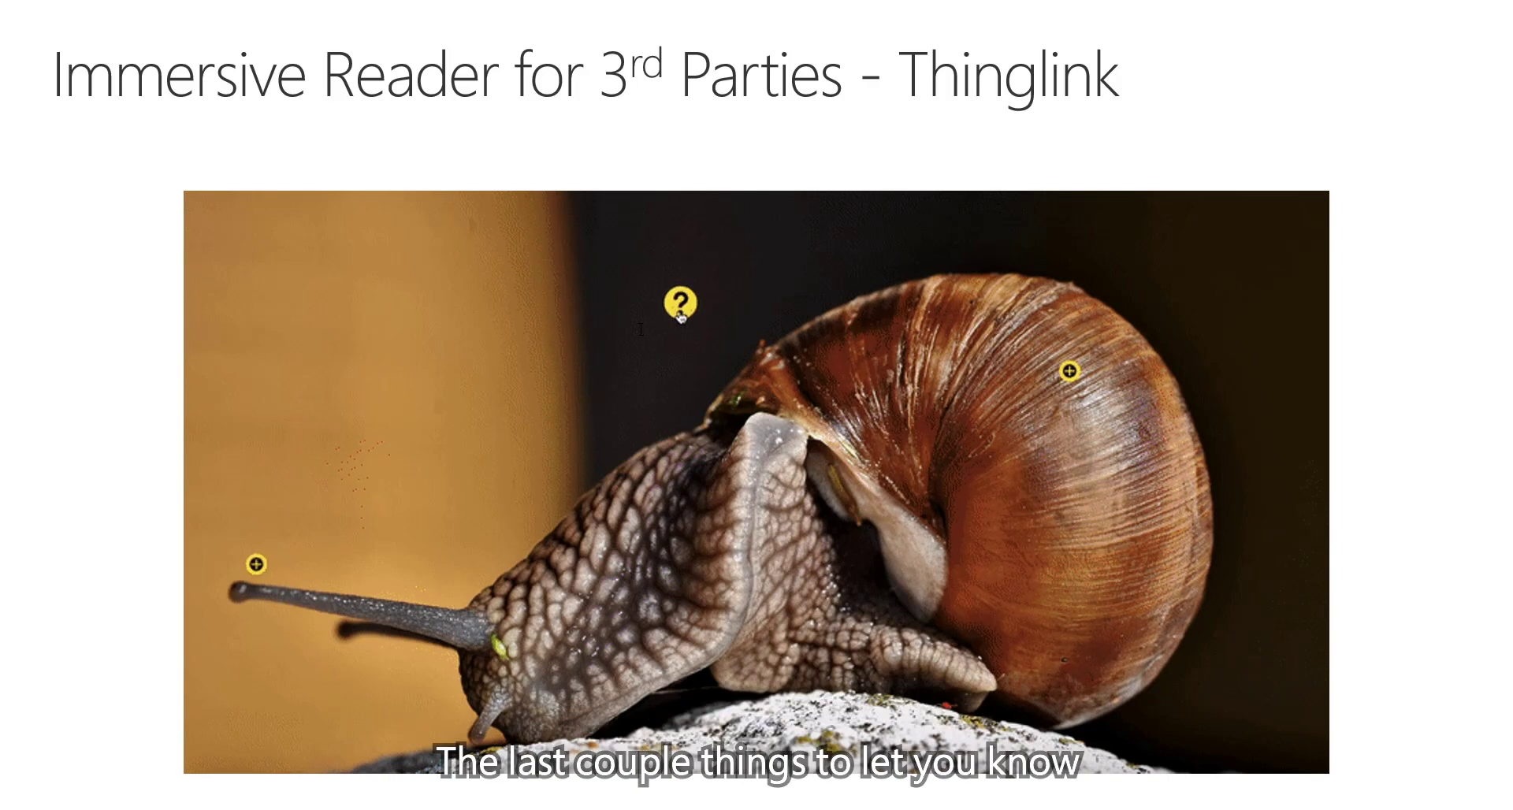
Open the question-mark hotspot on the Thinglink snail image and launch its description in Immersive Reader
left_click(679, 306)
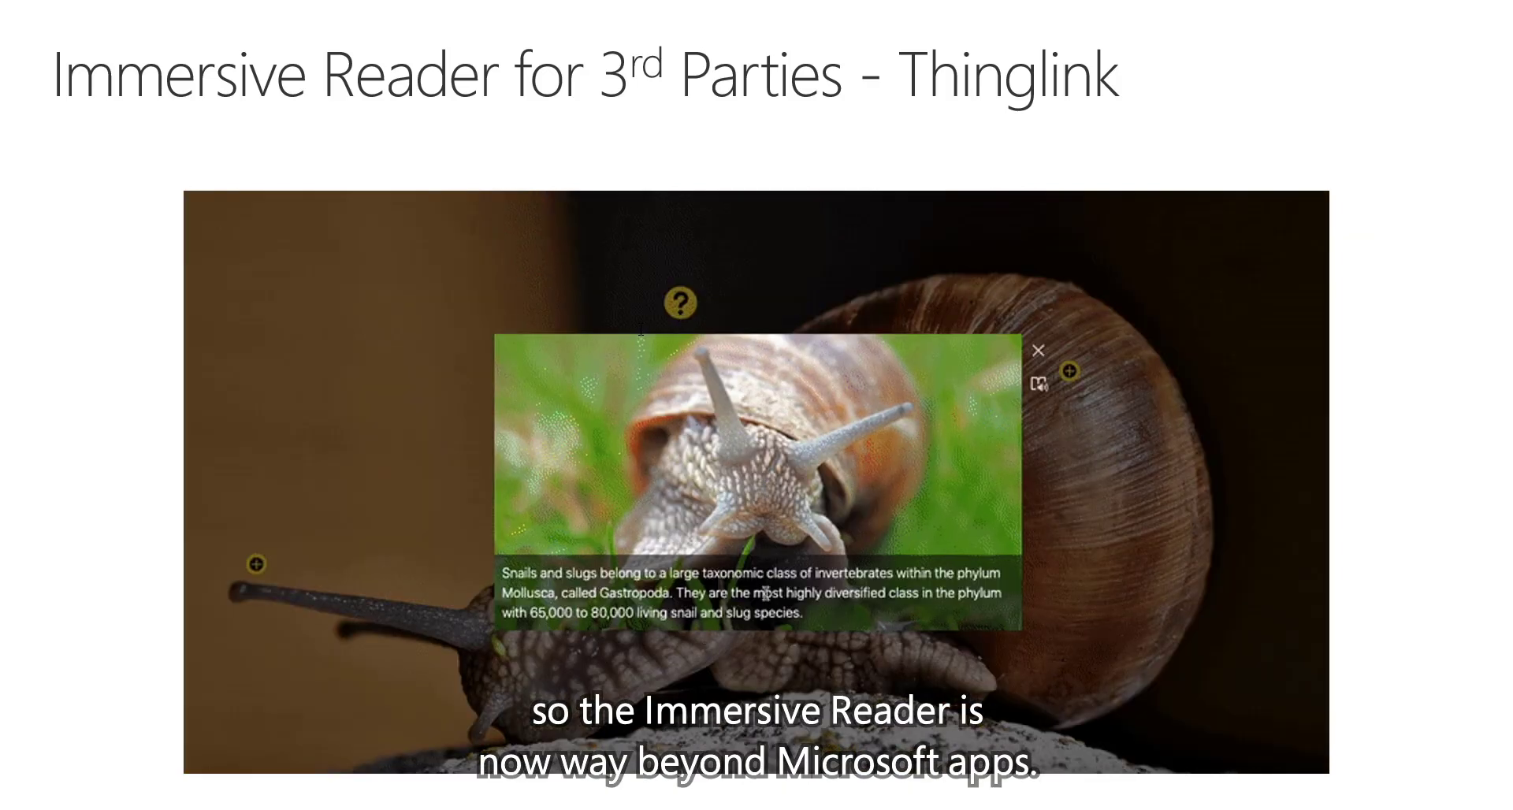
left_click(1038, 386)
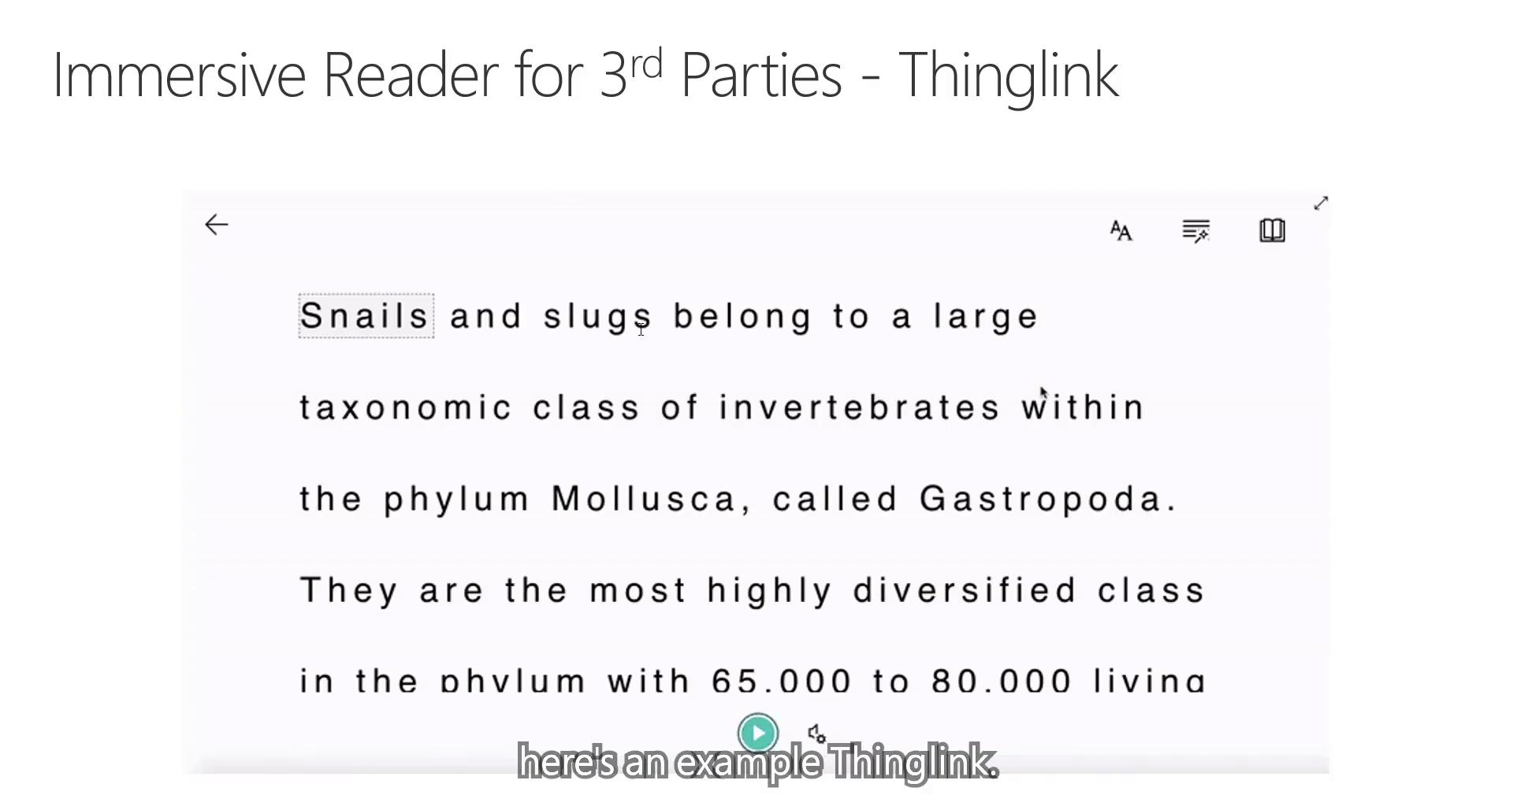